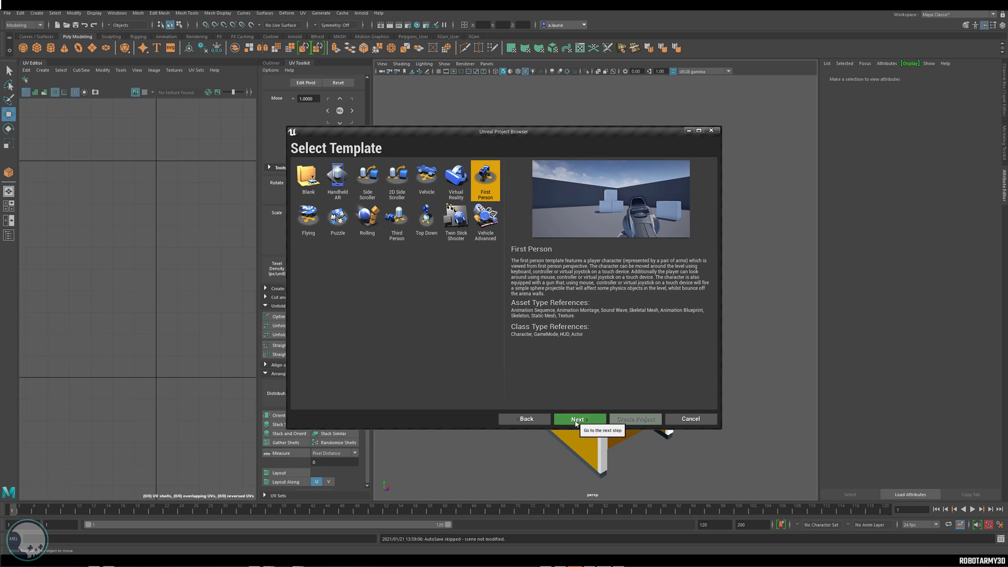
- Create a First Person template project named TrimsheetVM in the TrimsheetTutorial WIP folder
left_click(579, 419)
left_click(508, 393)
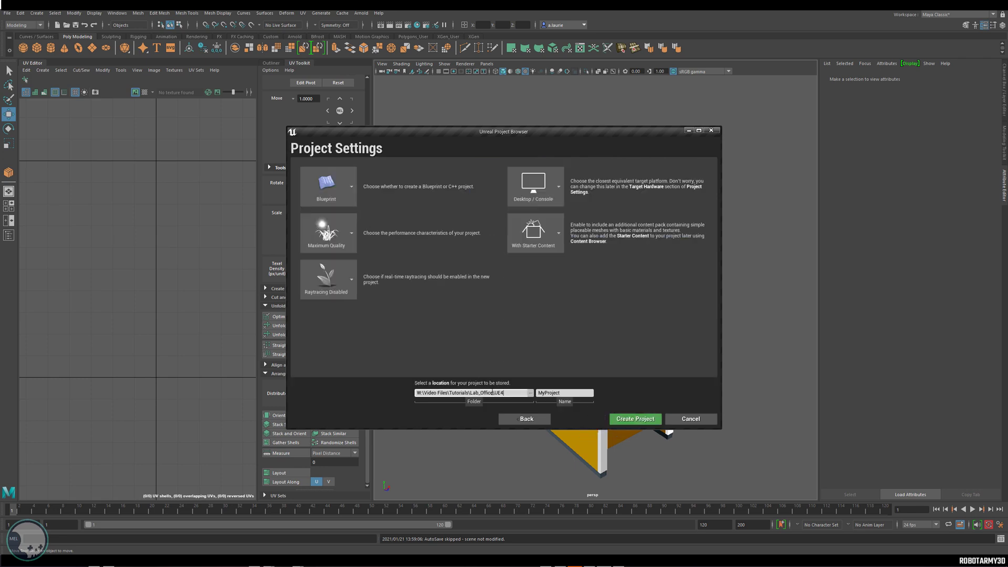
left_click(493, 392)
key("ctrl+v")
key("Return")
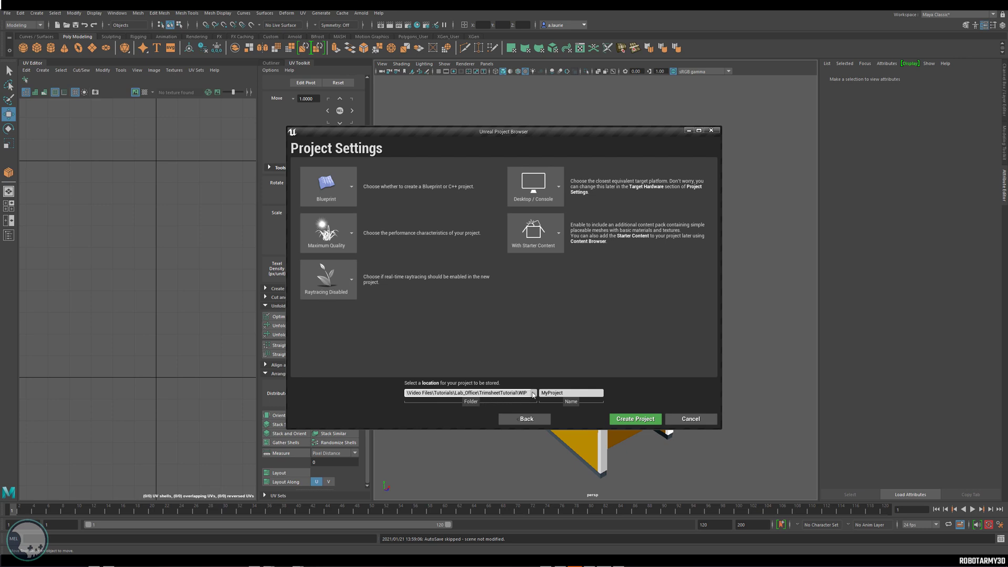
left_click(555, 393)
key("ctrl+a")
key("BackSpace")
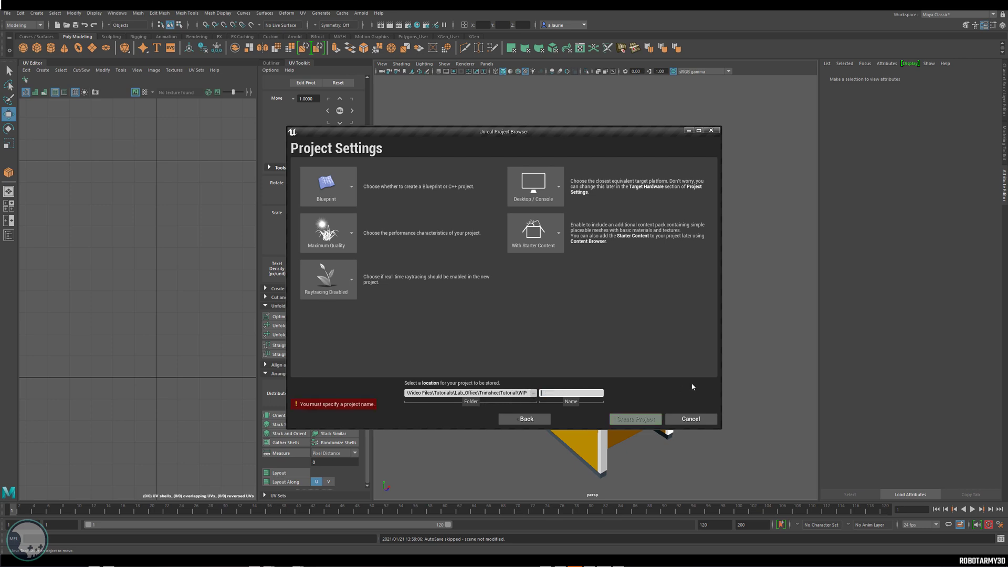
type("TrimsheetVM")
left_click(638, 419)
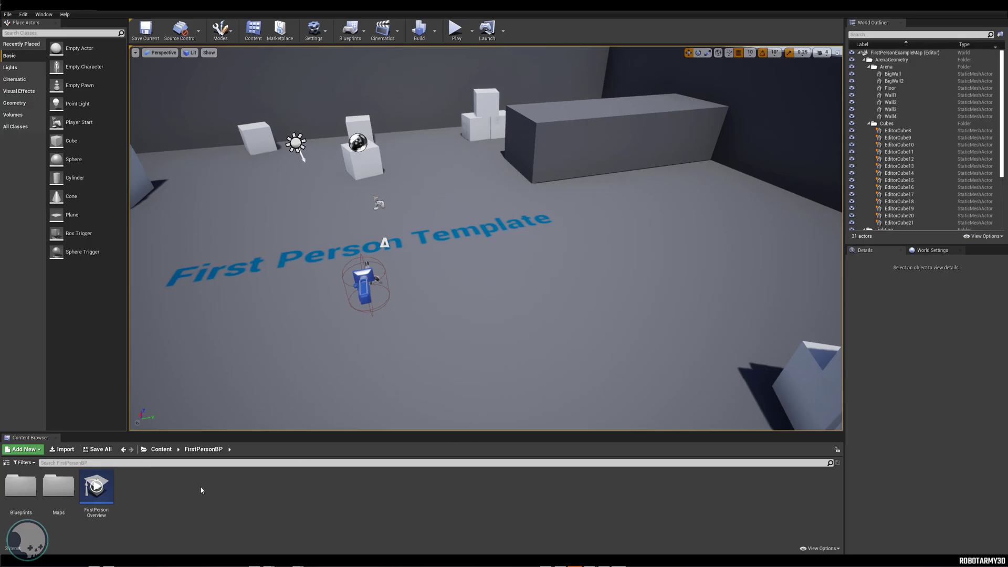
- Add a Models folder under FirstPersonBP
right_click(201, 486)
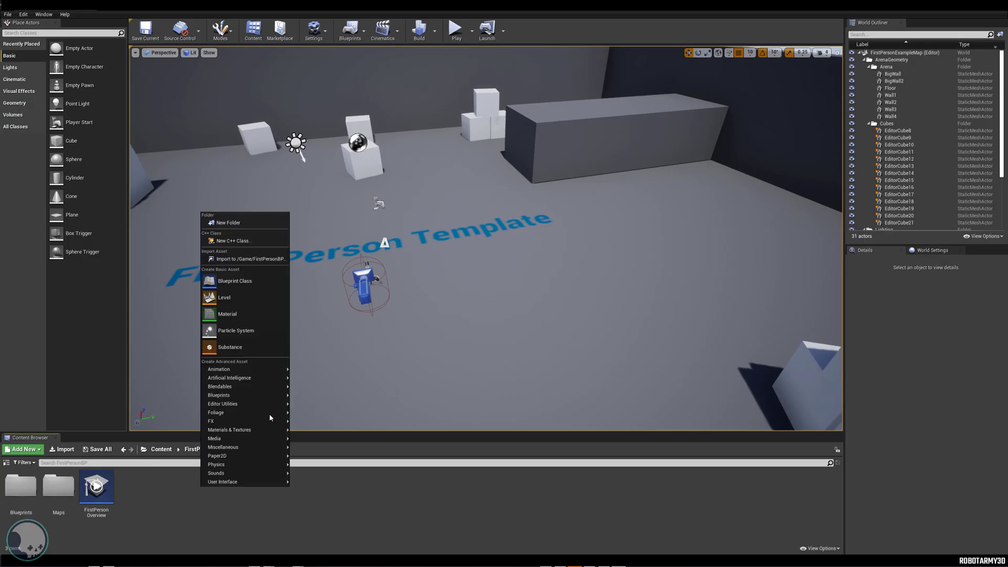
left_click(253, 222)
type("Models")
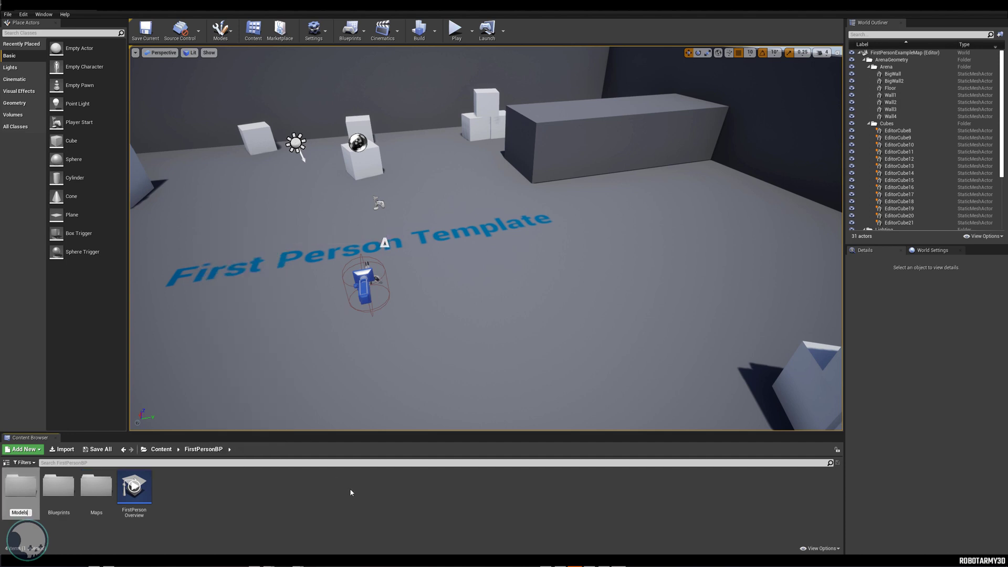
key("Return")
right_click(350, 488)
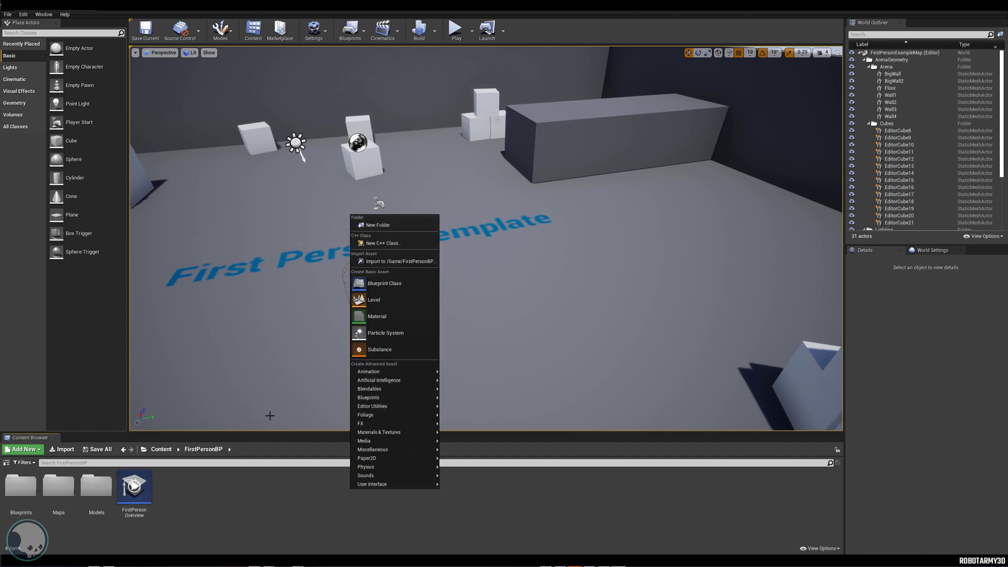
key("Escape")
- Create a Materials folder inside Models
double_click(101, 489)
right_click(211, 491)
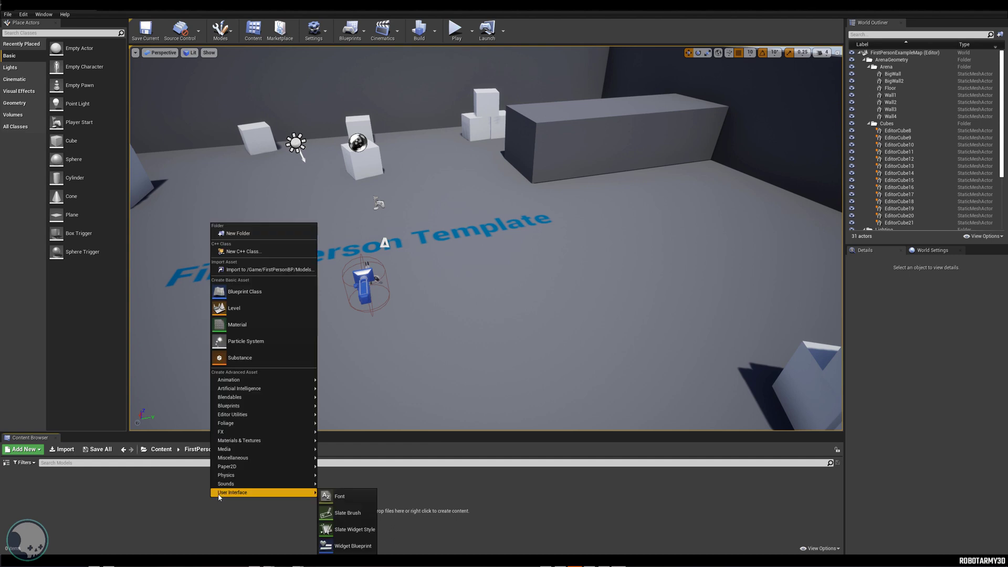
left_click(240, 234)
type("Materials")
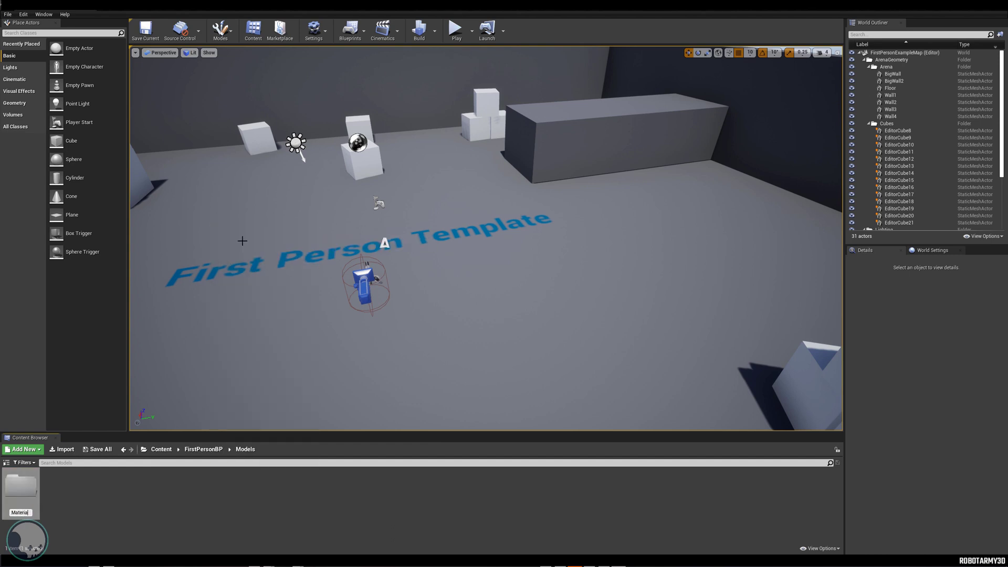
key("Return")
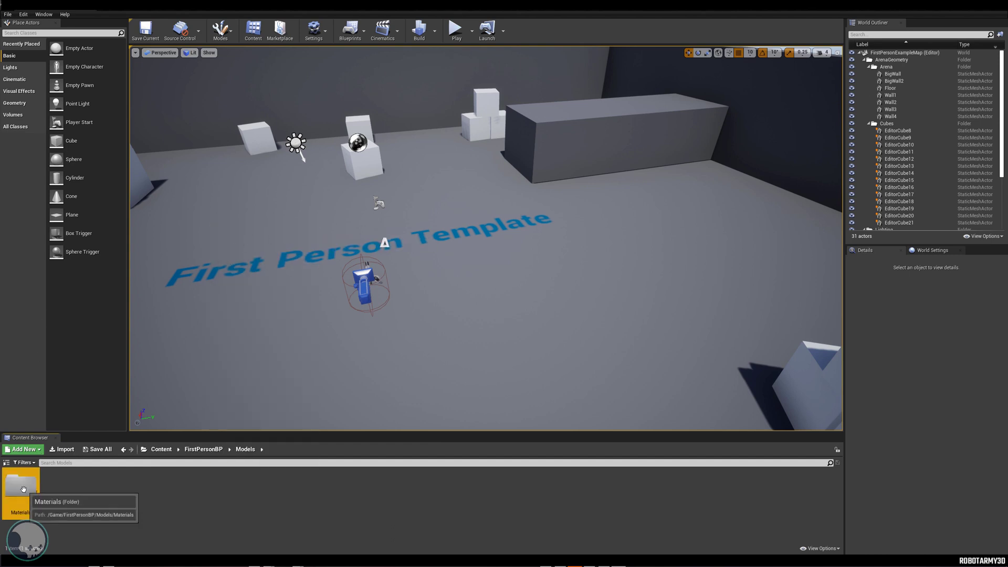
- Create a Textures folder inside Materials
double_click(27, 483)
right_click(190, 487)
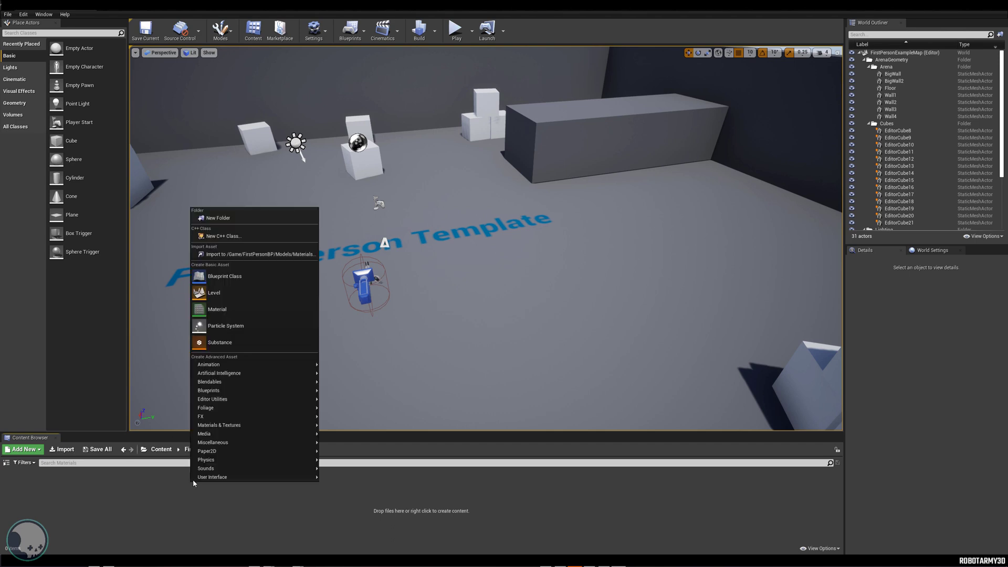
left_click(244, 219)
type("tures")
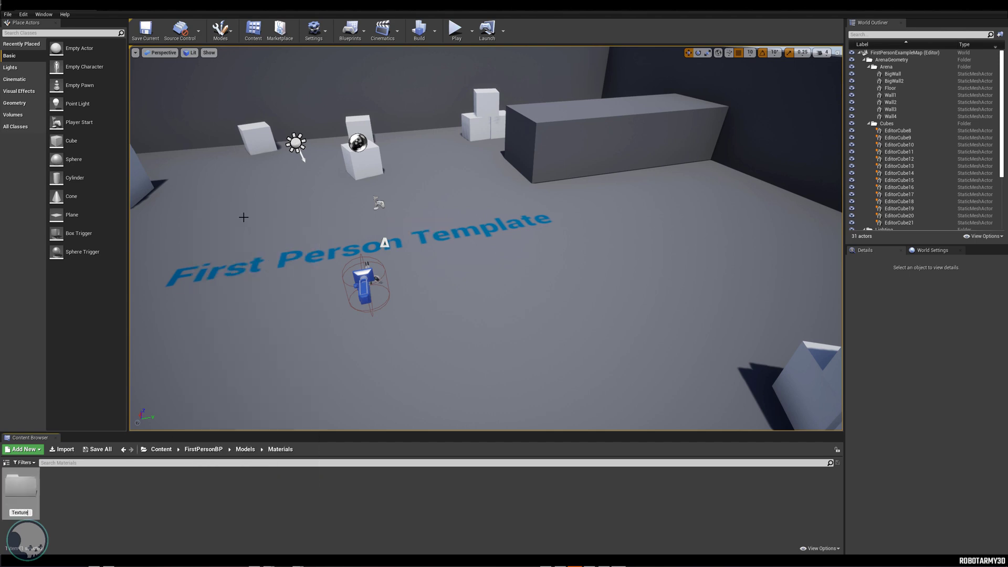
key("Return")
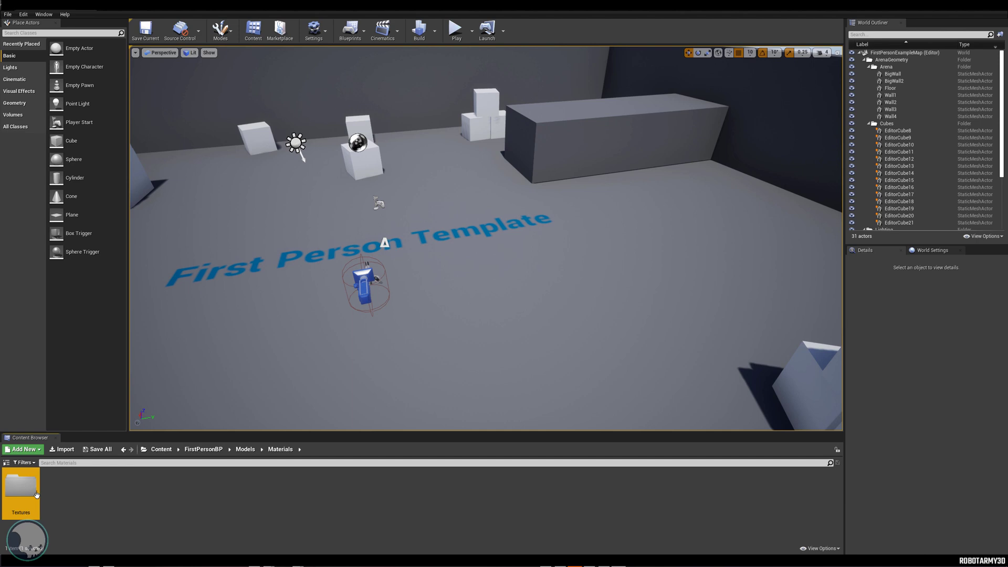
- Drag the BaseColor, Normal and OcclusionRoughnessMetallic PNGs from WIP\Textures into Textures
double_click(37, 494)
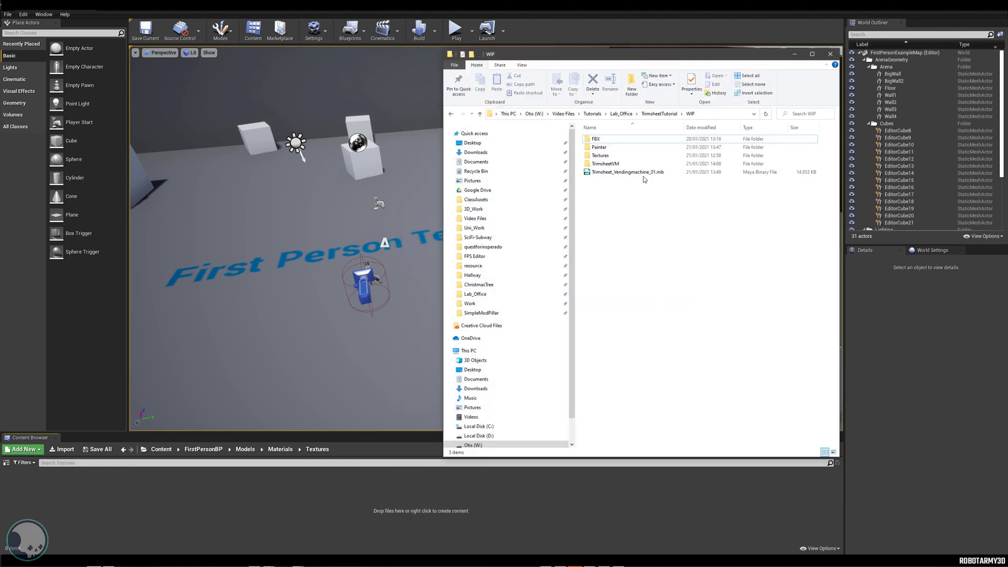
double_click(602, 155)
key("ctrl+a")
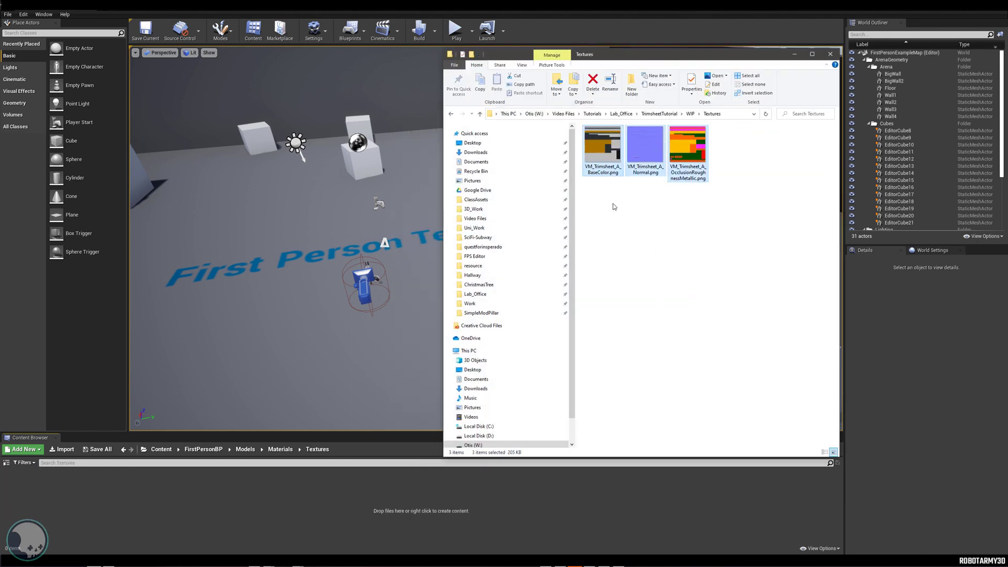
left_click_drag(598, 158, 339, 496)
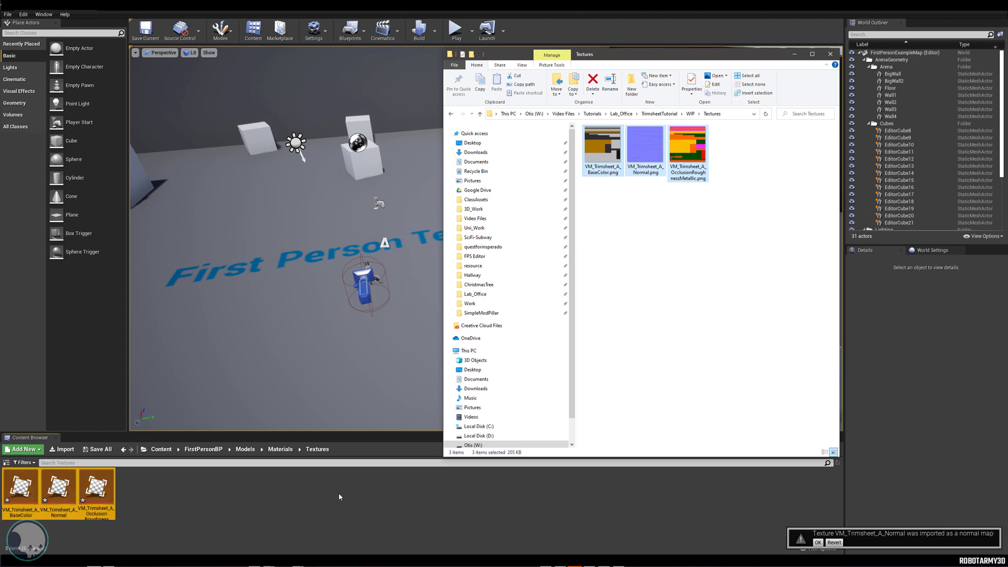
left_click(340, 496)
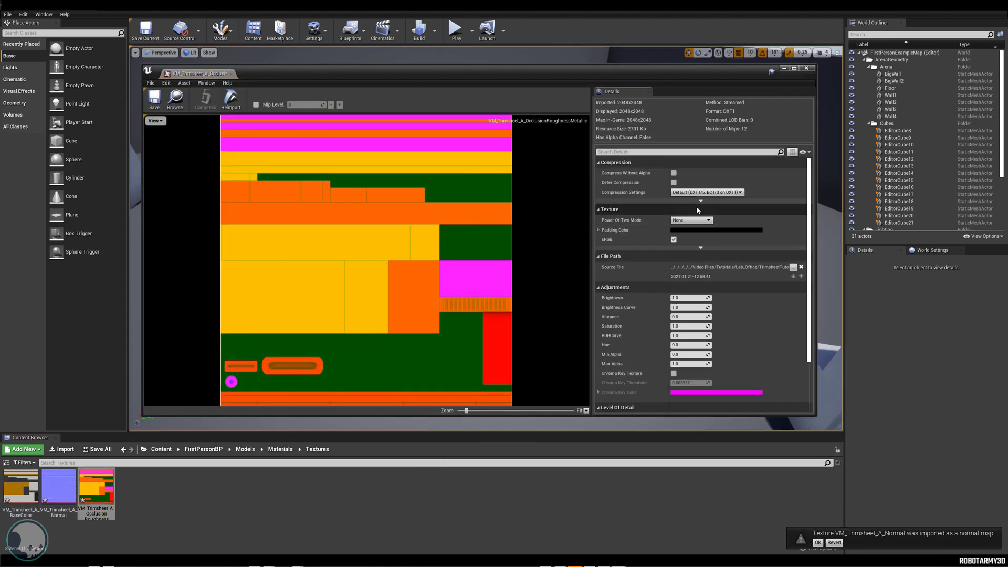
- Turn off sRGB on OcclusionRoughnessMetallic, close its editor and return to Materials
left_click(672, 239)
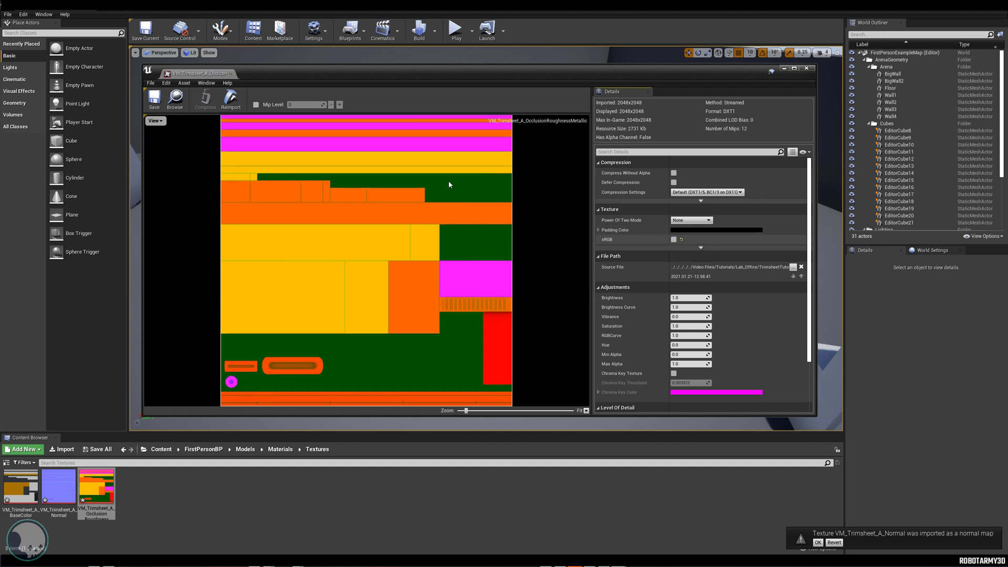
left_click(175, 98)
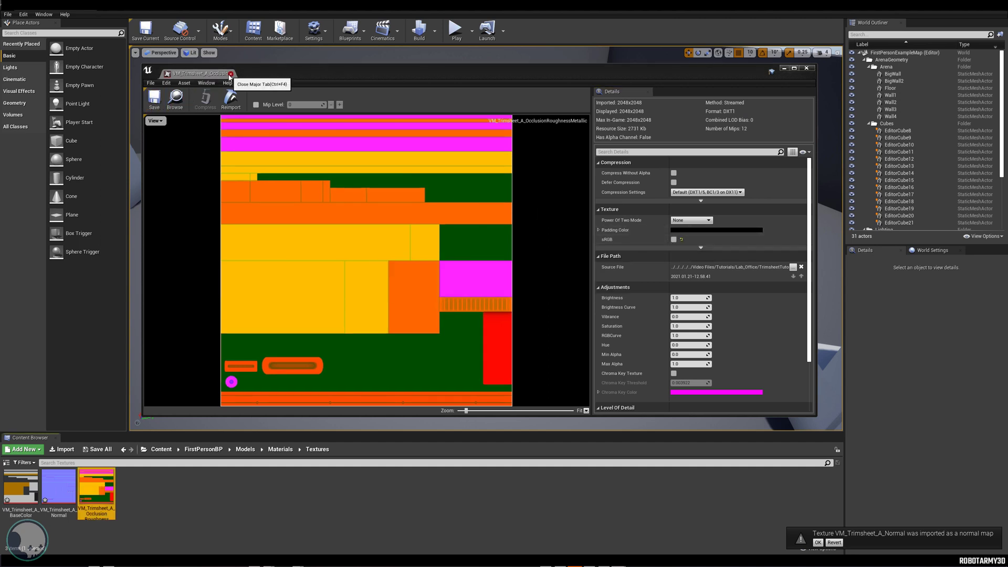
left_click(231, 75)
left_click(280, 449)
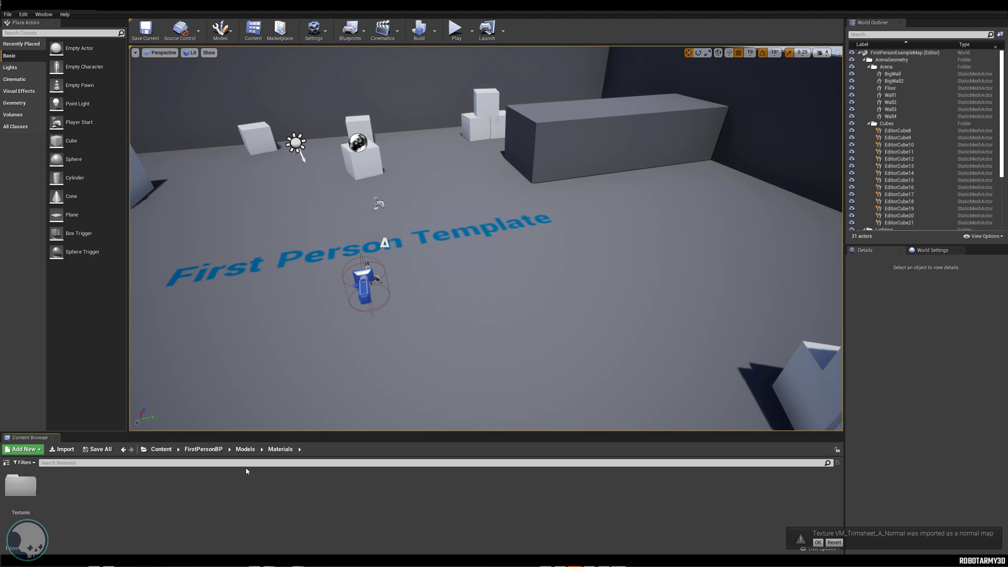
- Create a material named VM_Trimsheet_ in Materials, then go back to Models
right_click(143, 524)
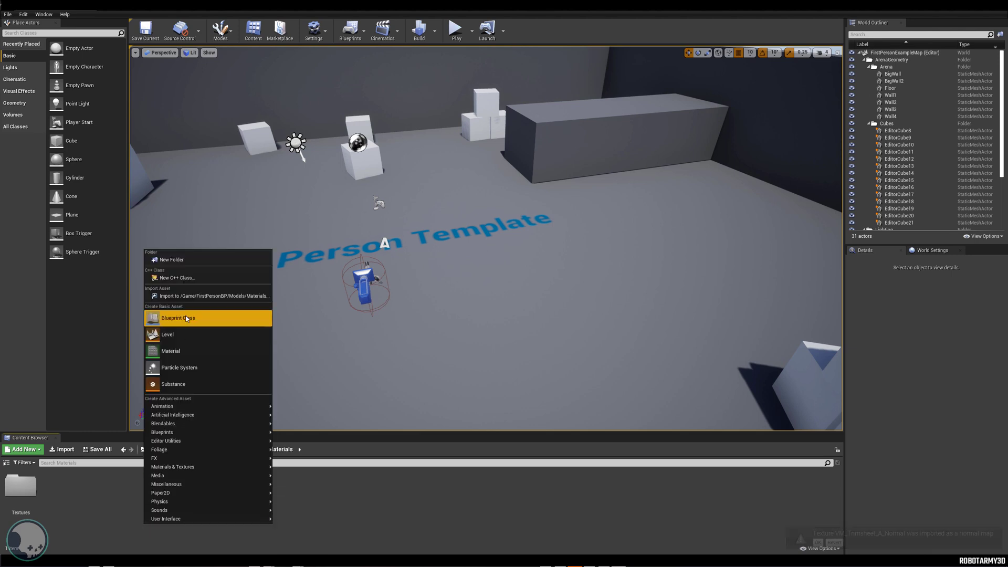
left_click(177, 350)
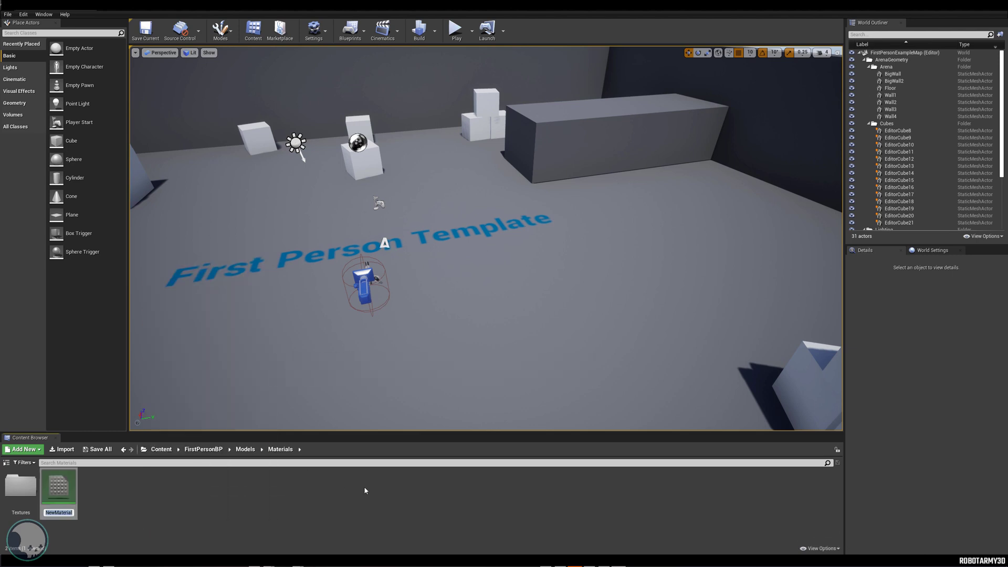
type("VM_TRi")
type("m")
key("BackSpace")
key("BackSpace")
key("BackSpace")
type("rimsheet")
type("_")
key("Return")
left_click(244, 450)
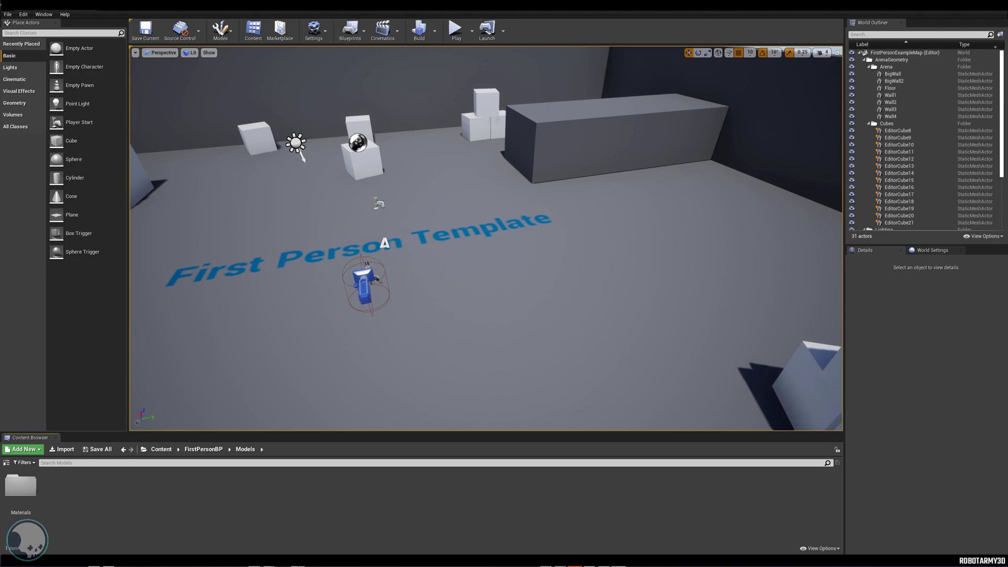
- In Maya, select the vending machine's top cap and body pieces
mouse_move(341, 564)
left_click(341, 526)
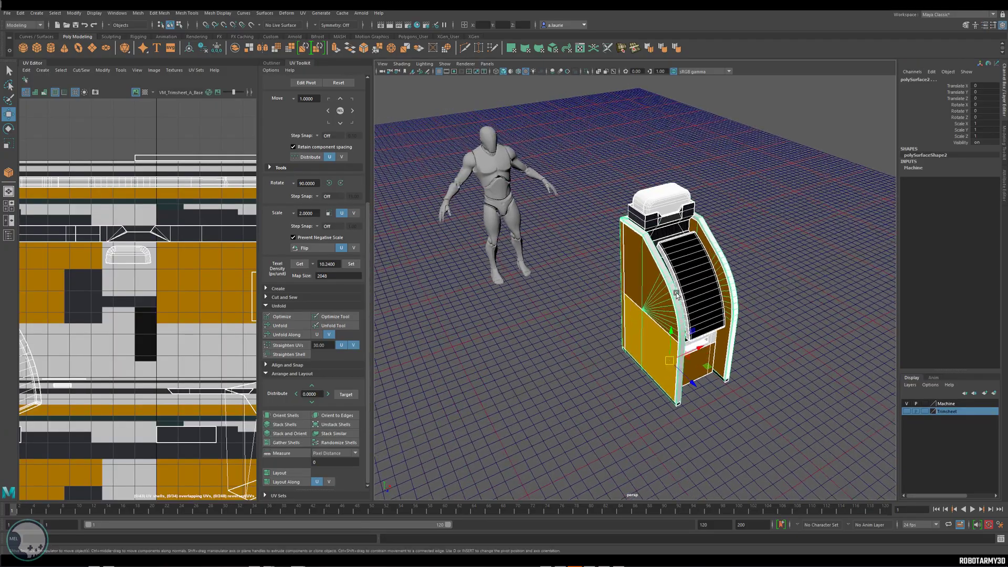
scroll(676, 293, "up", 2)
scroll(674, 291, "up", 2)
scroll(671, 289, "up", 2)
scroll(670, 289, "up", 2)
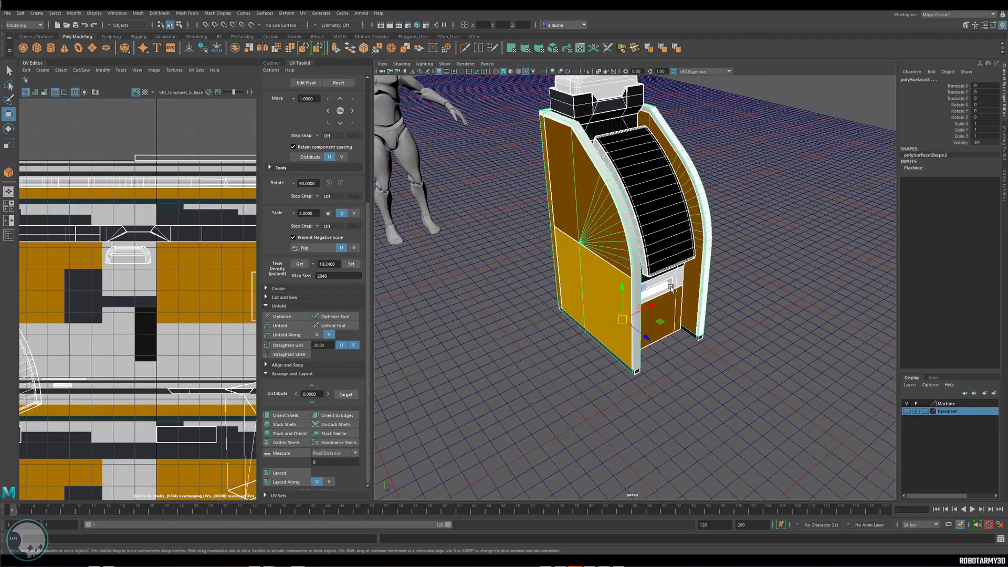
mouse_move(670, 287)
left_mouse_down("alt")
mouse_move(586, 293)
mouse_move(639, 288)
mouse_move(551, 205)
mouse_move(568, 412)
left_mouse_up("alt")
left_click(531, 186)
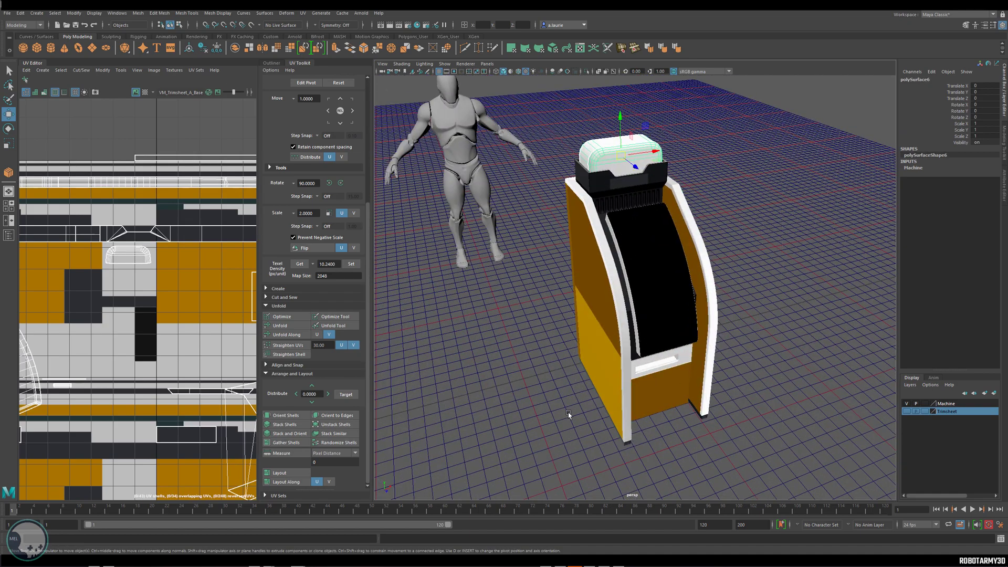
left_click(599, 370)
mouse_move(599, 370)
left_mouse_down("alt")
mouse_move(669, 338)
mouse_move(630, 315)
left_mouse_up("alt")
scroll(682, 335, "up", 2)
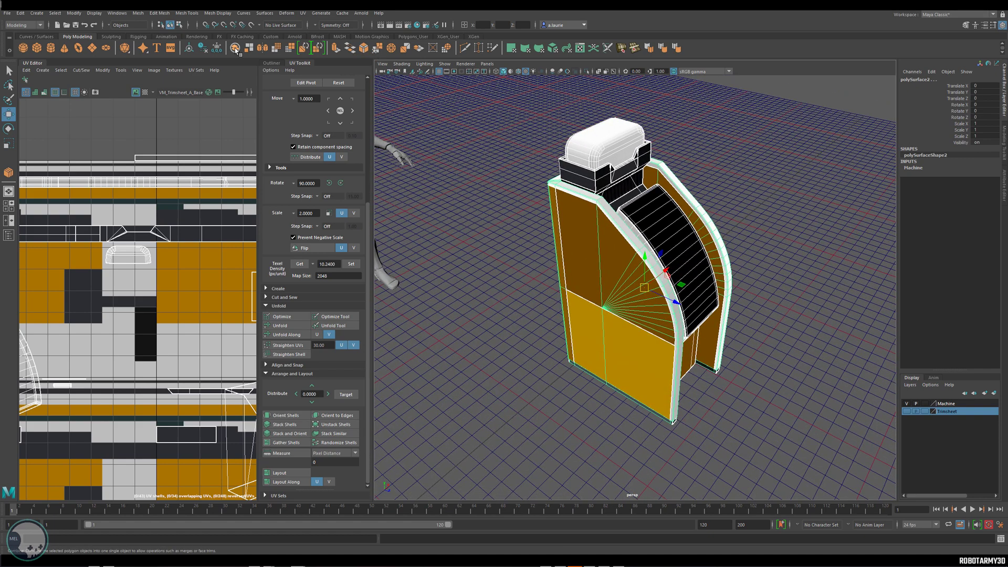
left_click(160, 12)
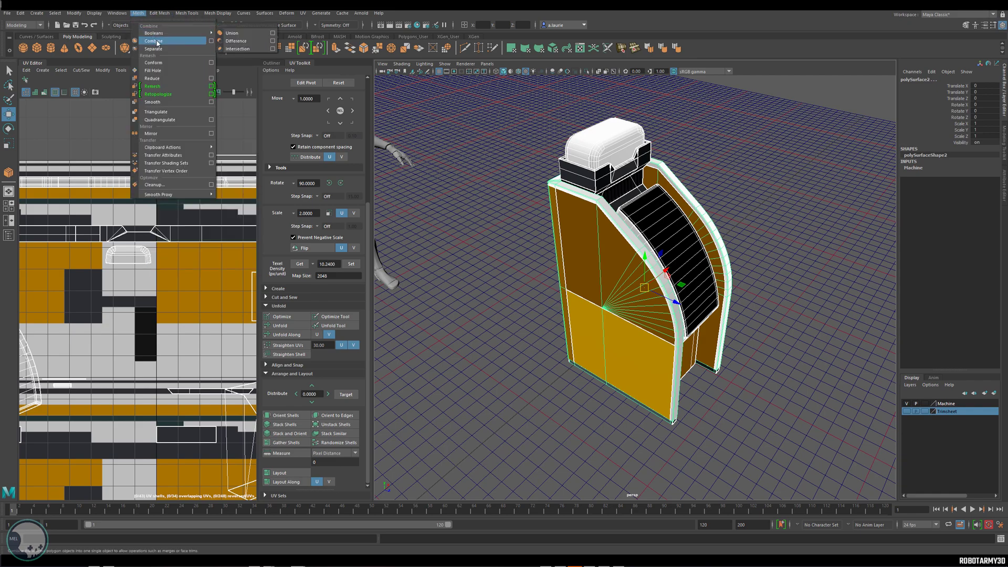
- Combine the selected pieces into one mesh and move its pivot to the bottom face
left_click(154, 40)
mouse_move(599, 190)
left_mouse_down("alt")
mouse_move(650, 176)
mouse_move(590, 215)
mouse_move(732, 209)
left_mouse_up("alt")
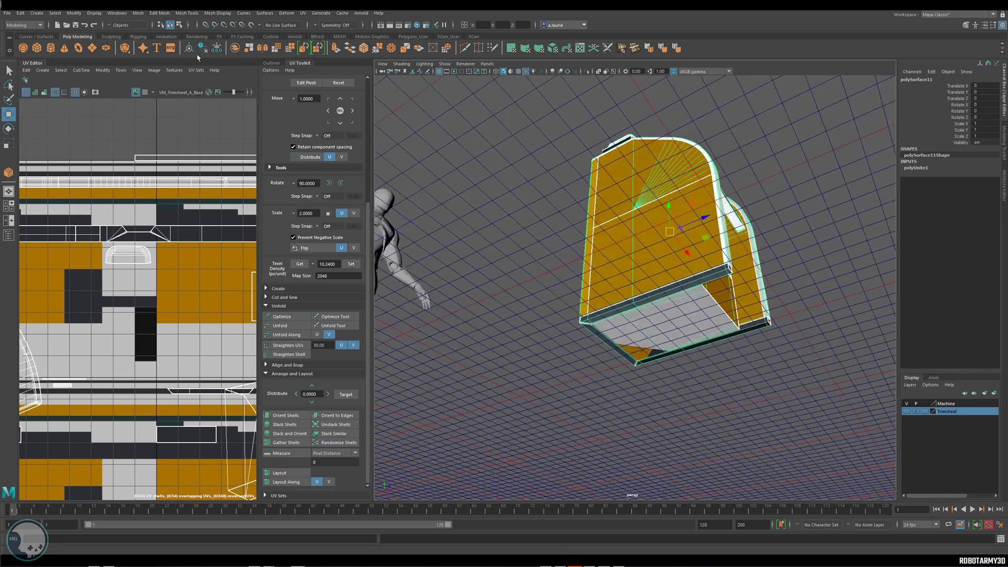
scroll(642, 214, "up", 3)
key("d")
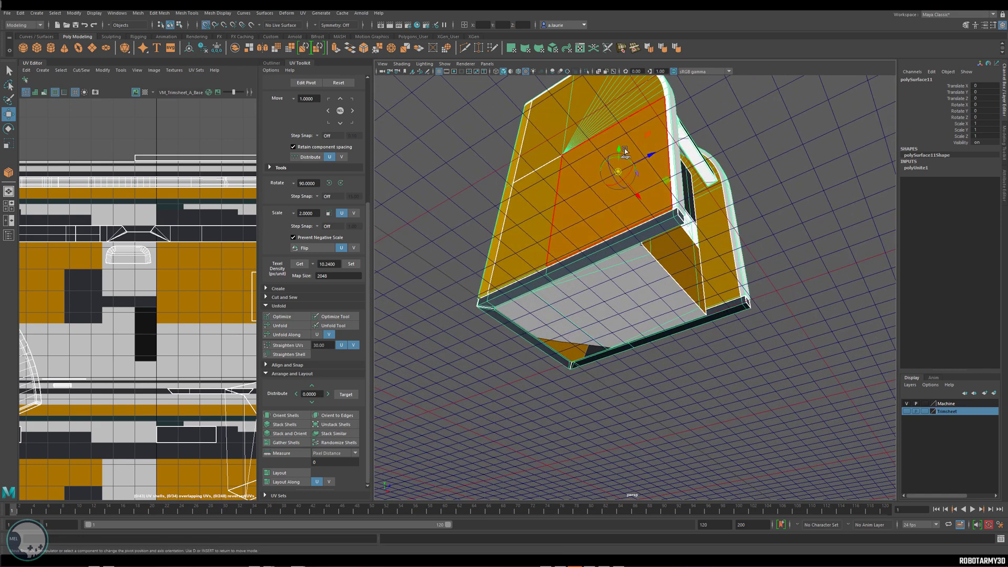
mouse_move(623, 155)
left_mouse_down()
mouse_move(617, 307)
mouse_move(636, 323)
left_mouse_up()
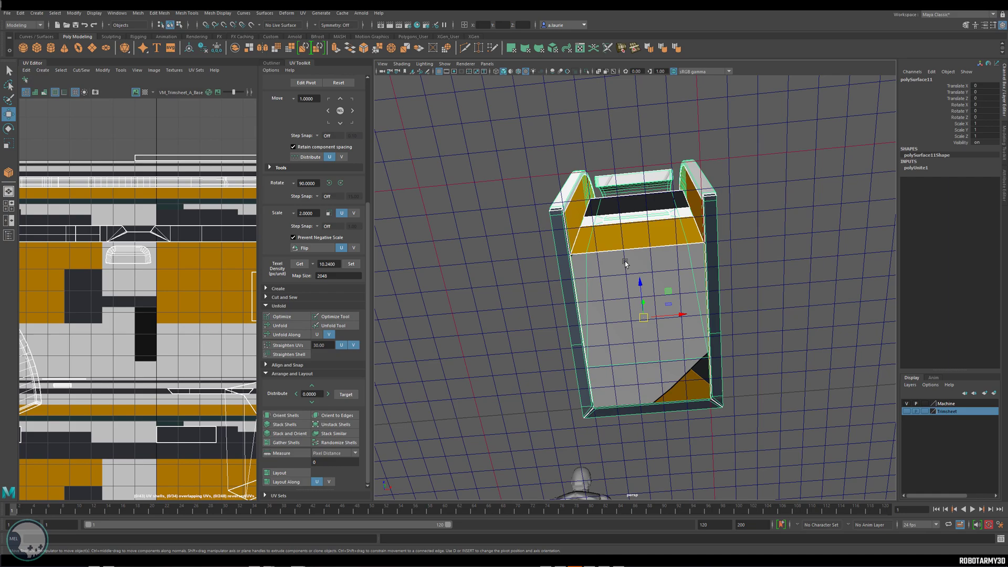
left_click_drag(625, 261, 630, 235, "alt")
mouse_move(665, 301)
left_mouse_down("alt")
mouse_move(644, 307)
mouse_move(672, 314)
left_mouse_up("alt")
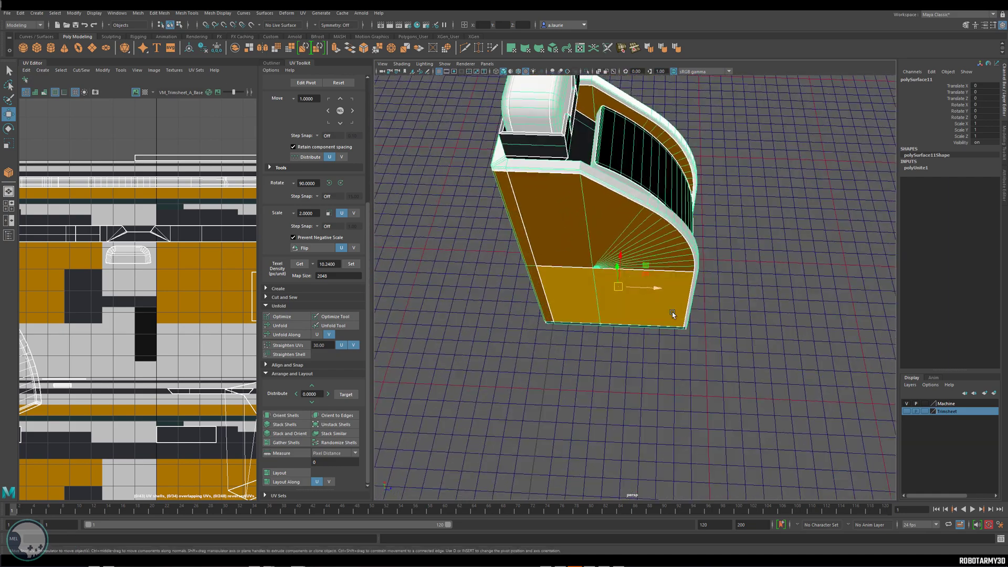
mouse_move(646, 271)
left_mouse_down("alt")
mouse_move(654, 152)
mouse_move(631, 295)
left_mouse_up("alt")
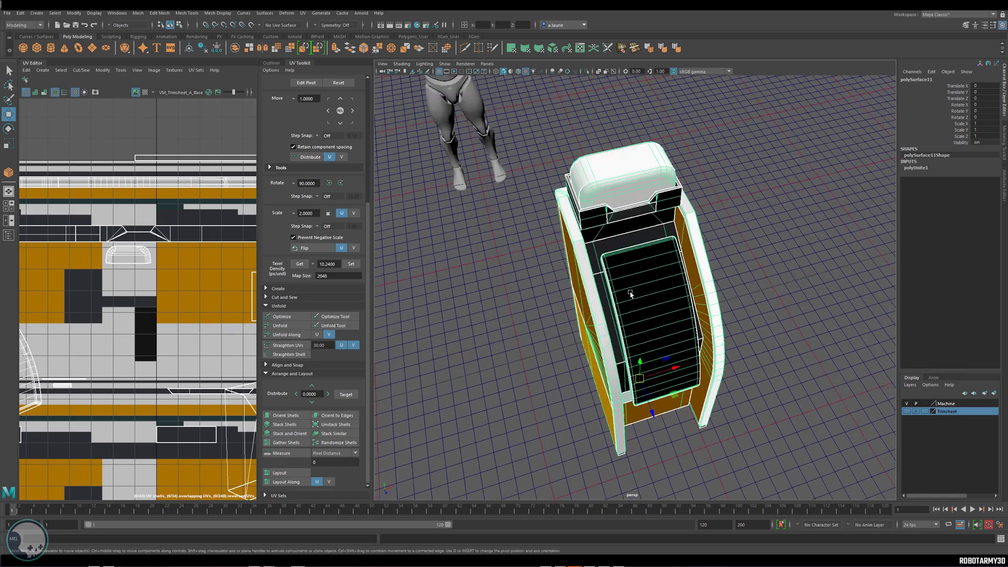
mouse_move(705, 294)
left_mouse_down("alt")
mouse_move(732, 281)
mouse_move(597, 278)
mouse_move(584, 310)
mouse_move(578, 271)
left_mouse_up("alt")
scroll(559, 291, "down", 5)
scroll(651, 369, "down", 5)
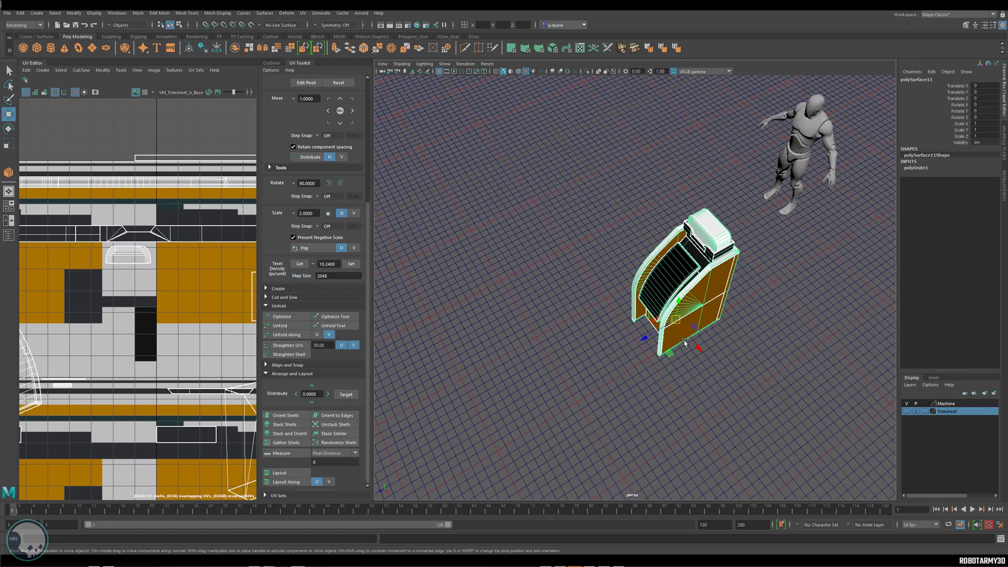
- Rotate the cabinet slightly on Y and set exact Translate X and Z values
key("e")
mouse_move(680, 348)
left_mouse_down()
mouse_move(580, 287)
mouse_move(667, 308)
mouse_move(677, 277)
left_mouse_up()
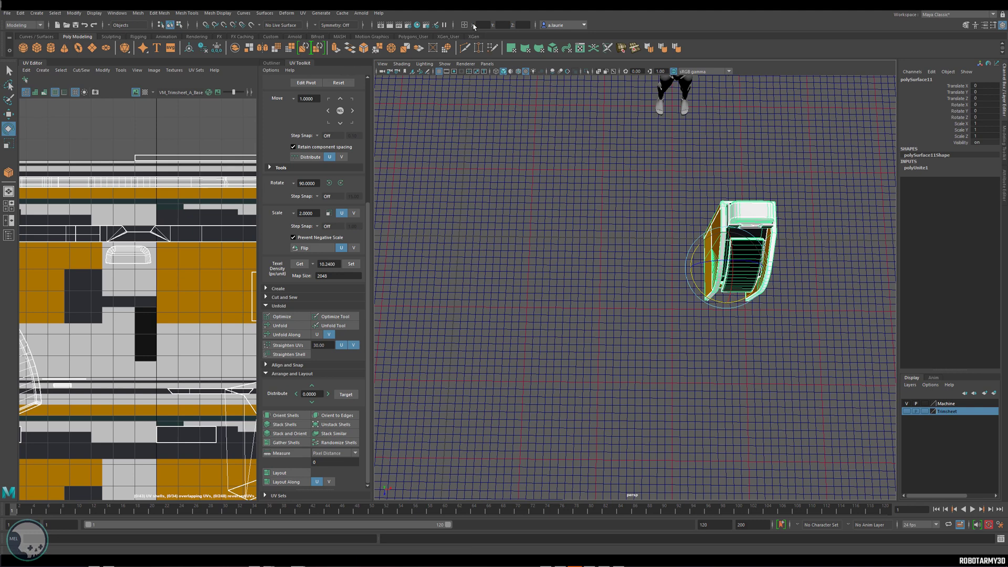
left_click(9, 114)
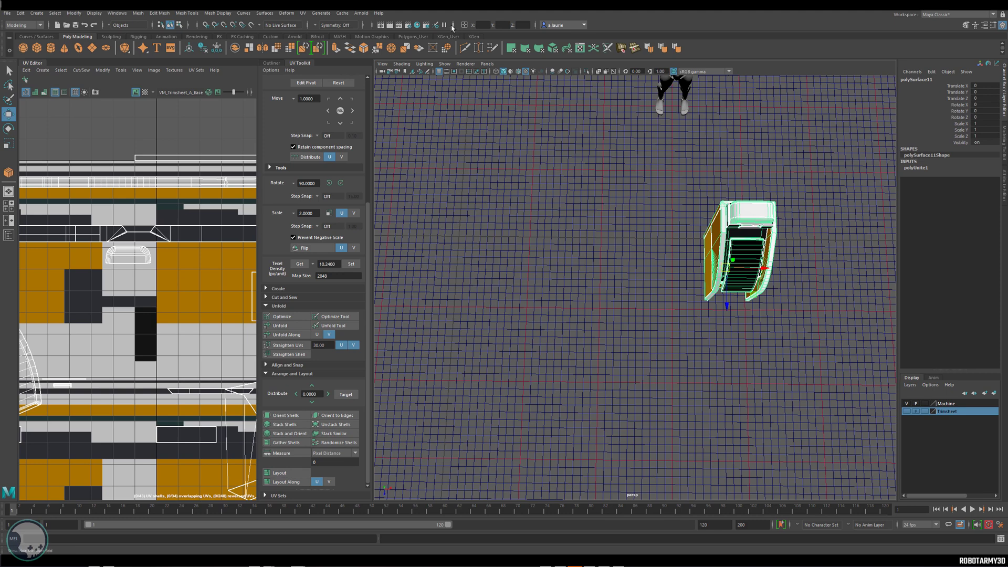
left_click(454, 25)
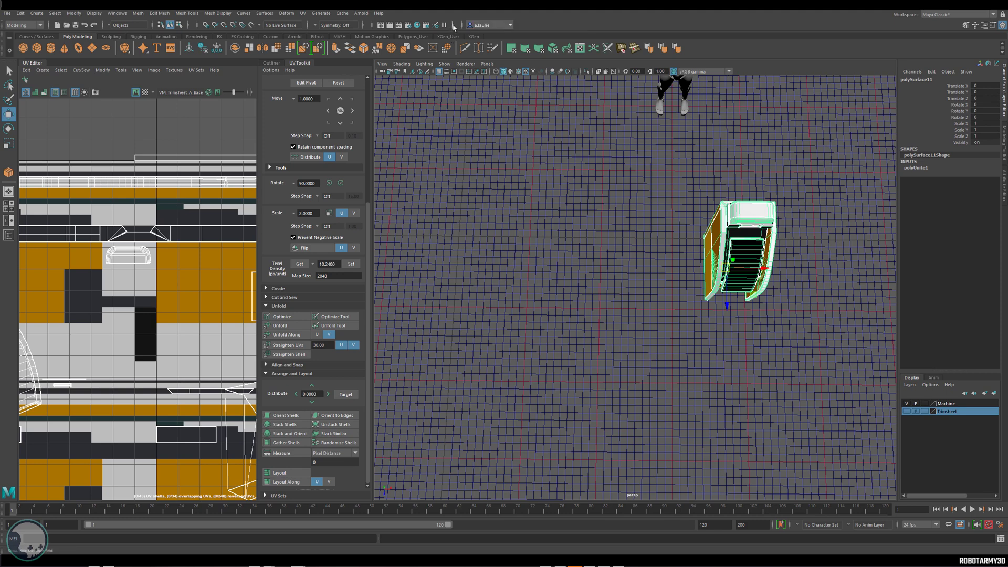
left_click(454, 25)
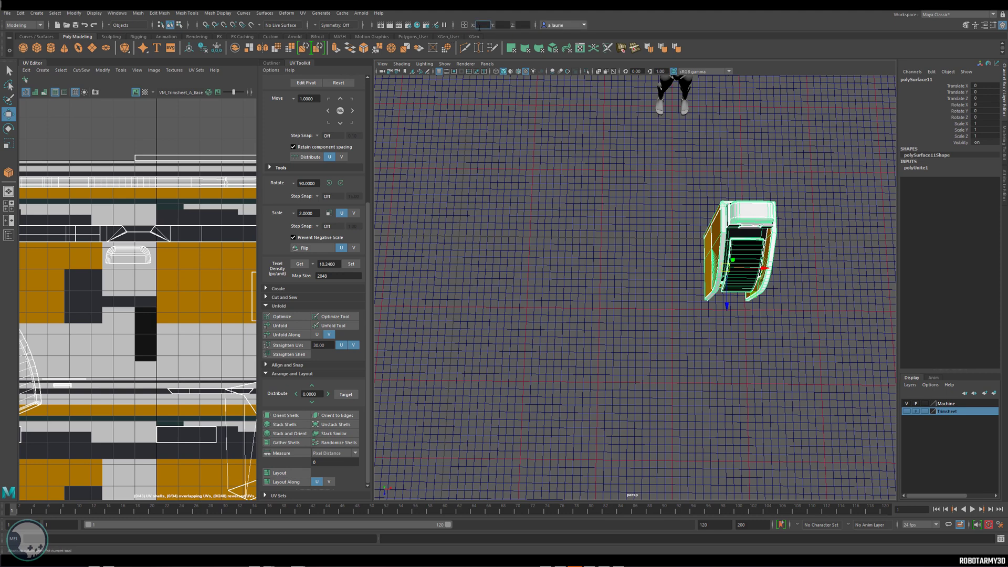
key("Return")
left_click(504, 24)
type("-41.036")
key("Return")
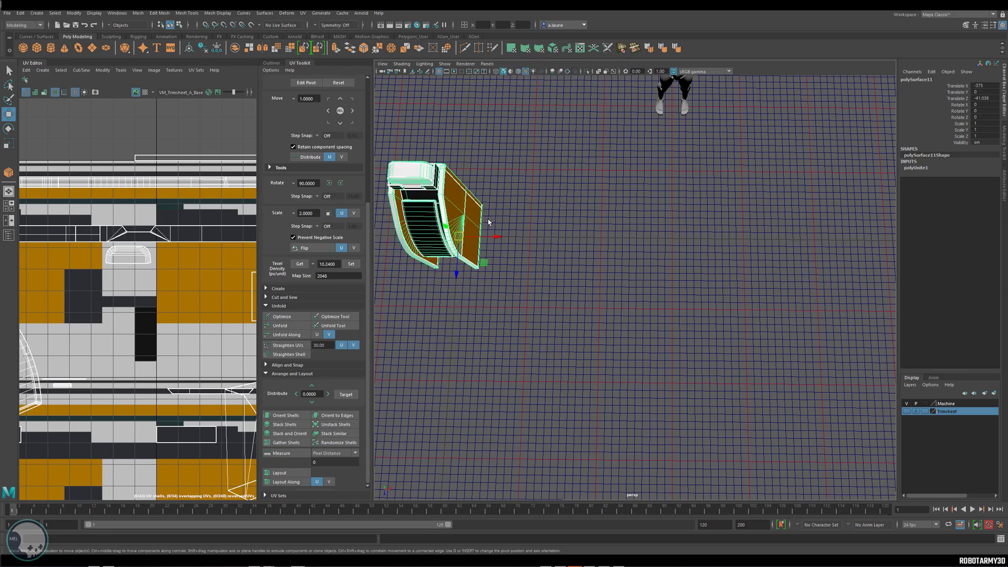
mouse_move(488, 222)
left_mouse_down("alt")
mouse_move(525, 276)
mouse_move(473, 195)
left_mouse_up("alt")
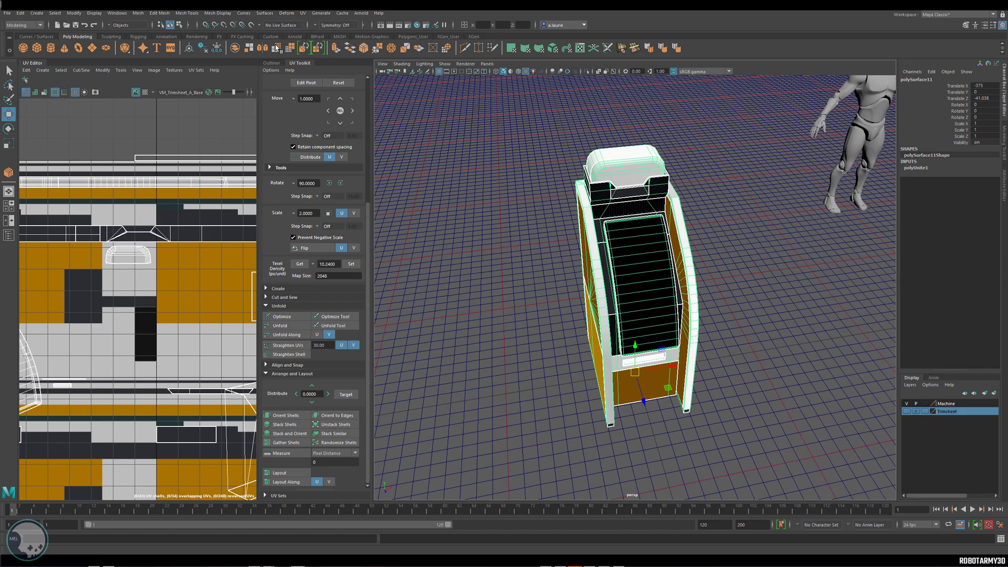
- Freeze the machine's transformations so its translate values read zero
left_click(204, 48)
right_click(612, 207)
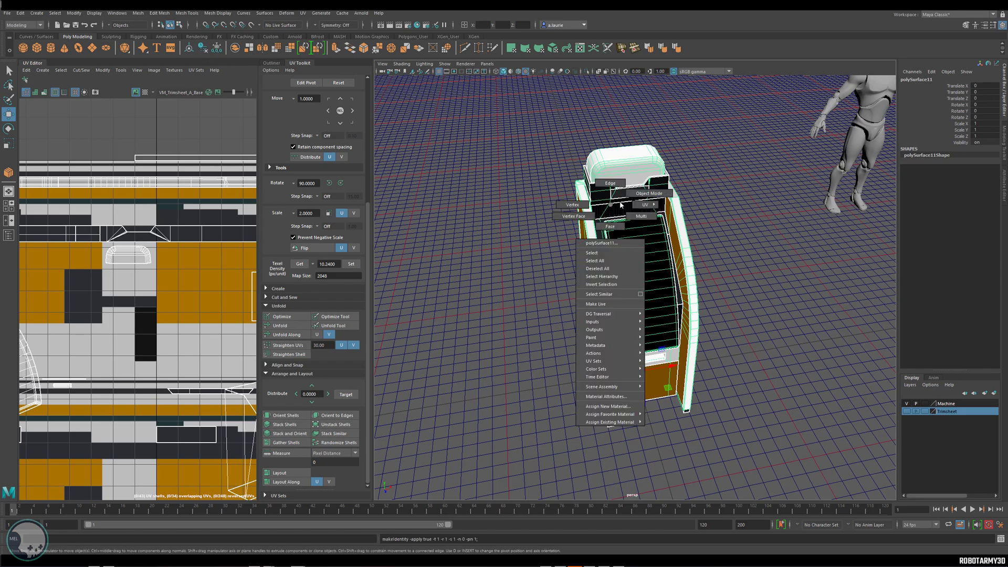
mouse_move(621, 206)
left_mouse_down("alt")
mouse_move(624, 170)
mouse_move(623, 202)
left_mouse_up("alt")
- Export the selected vending machine as VM_Vendor_A.fbx into the WIP FBX folder
left_click(8, 14)
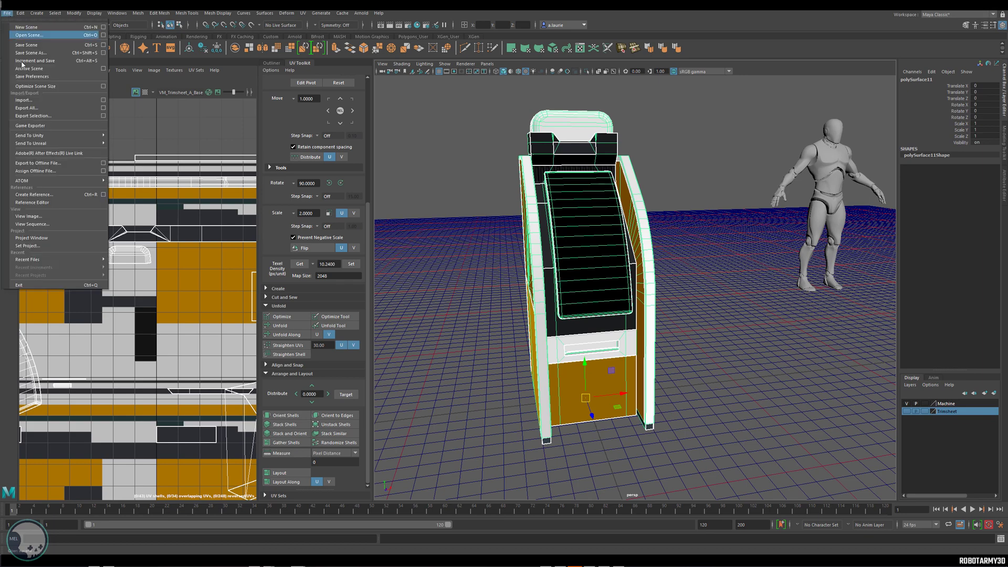
left_click(33, 116)
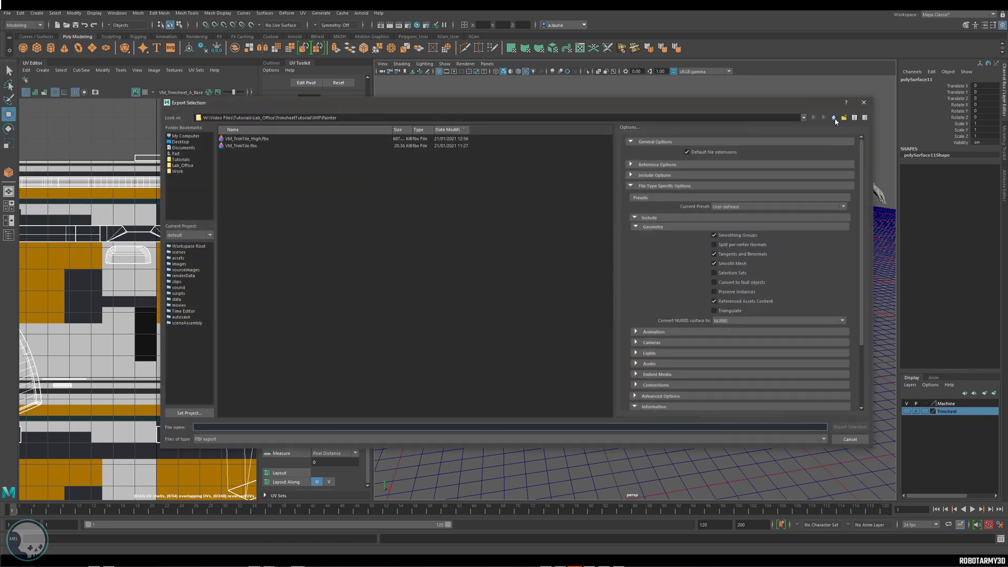
left_click(834, 118)
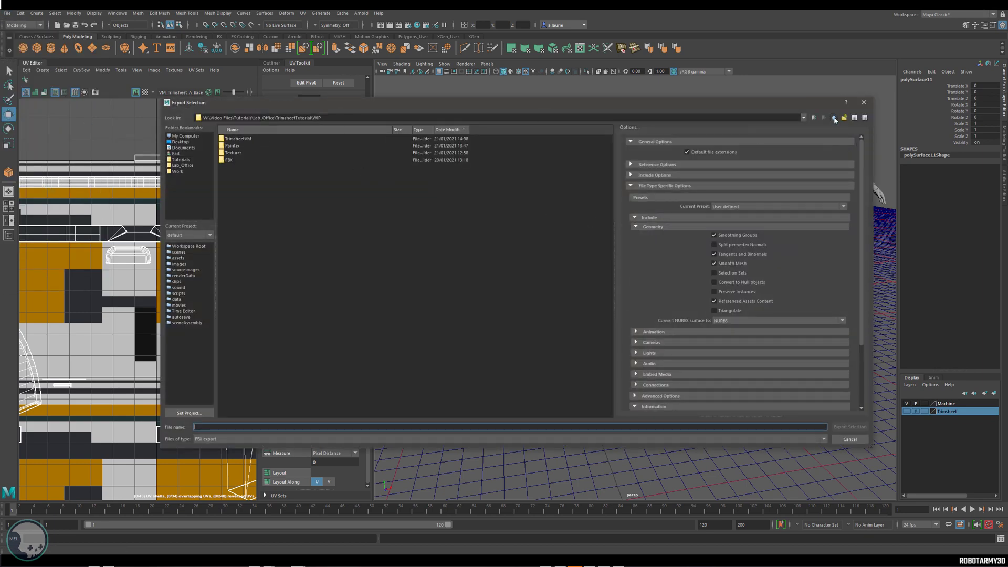
double_click(272, 160)
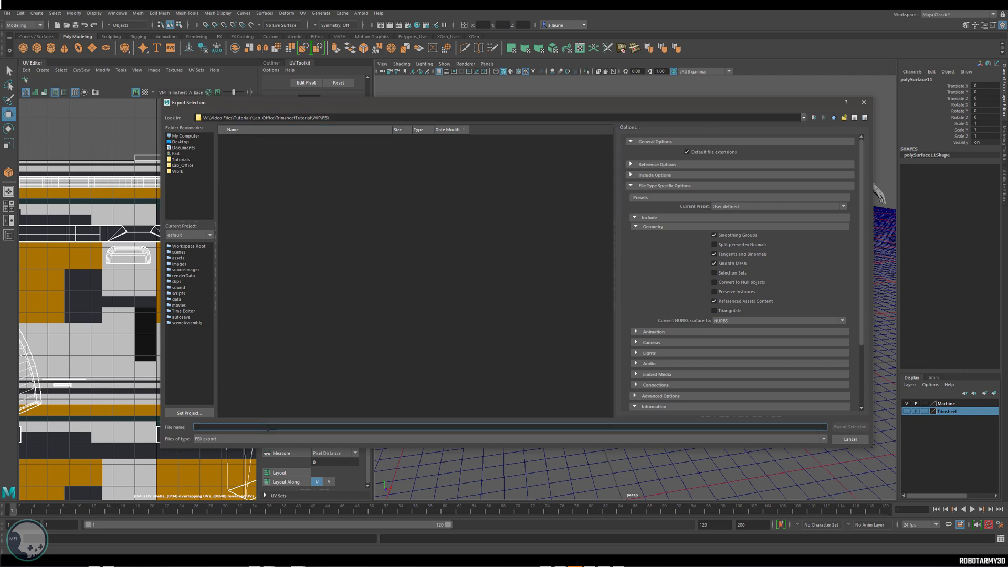
type("VM_Vendor_A")
left_click(852, 427)
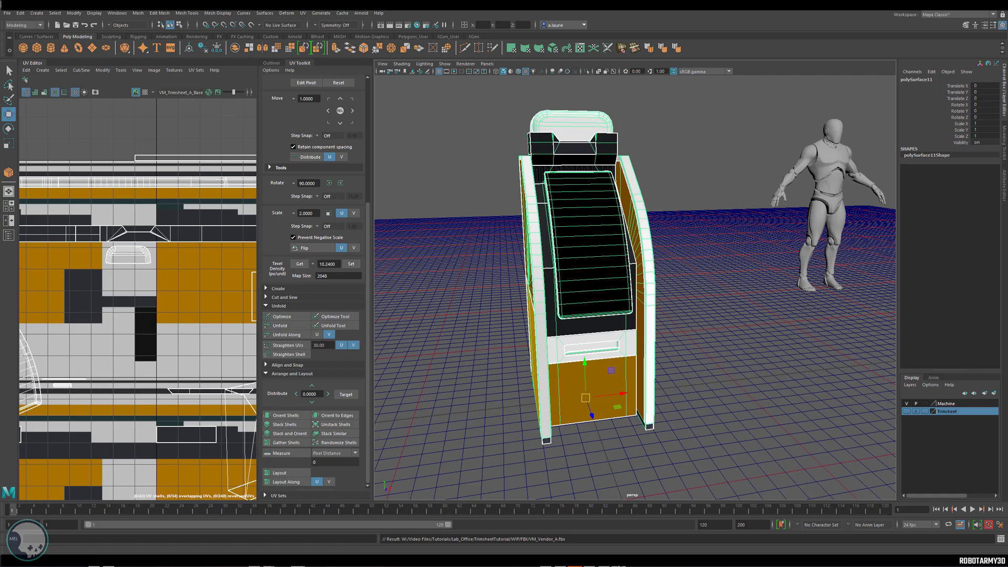
- Import VM_Vendor_A.fbx into Content/FirstPersonBP/Models with texture import disabled
left_click(620, 563)
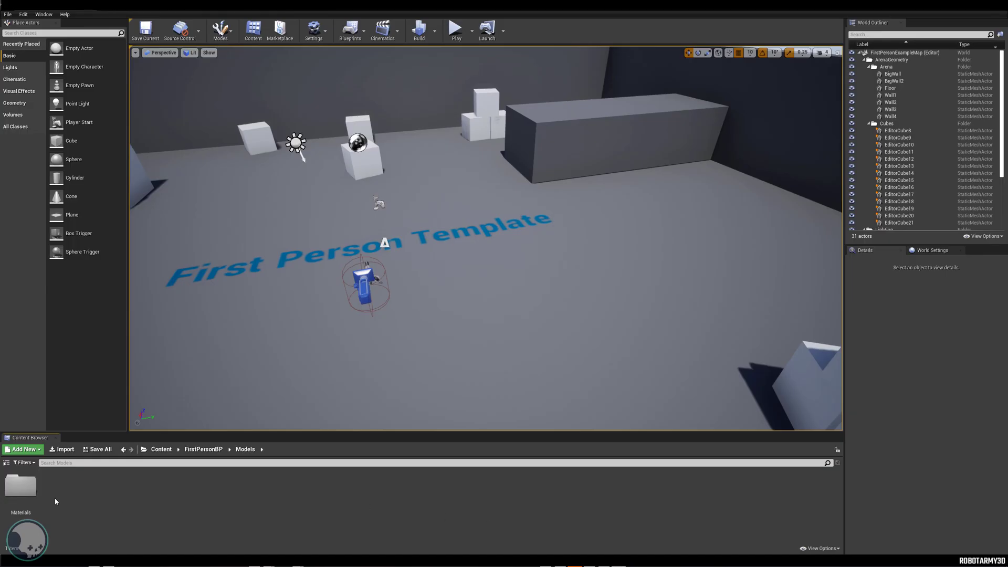
left_click(268, 564)
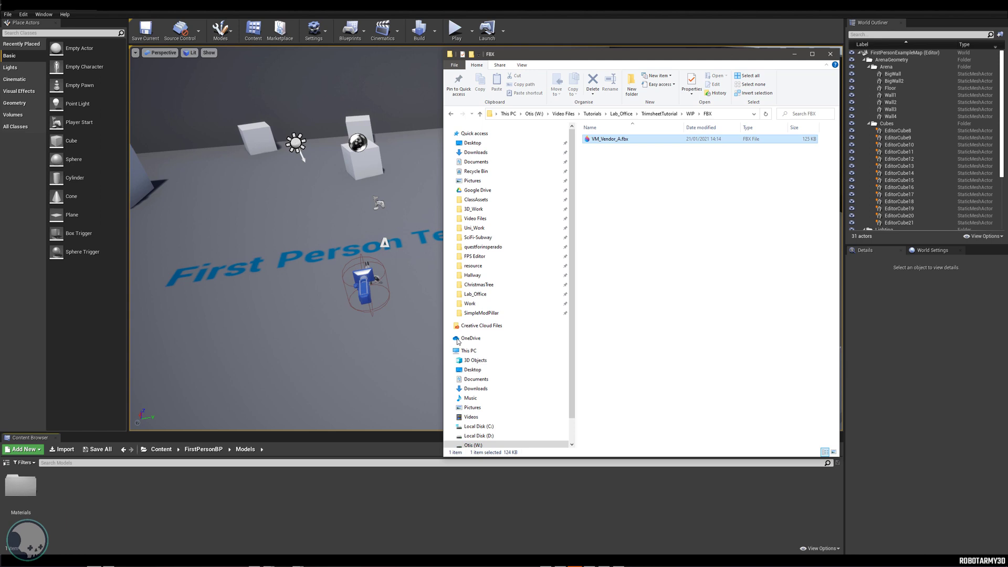
left_click_drag(457, 340, 350, 509)
scroll(507, 350, "down", 3)
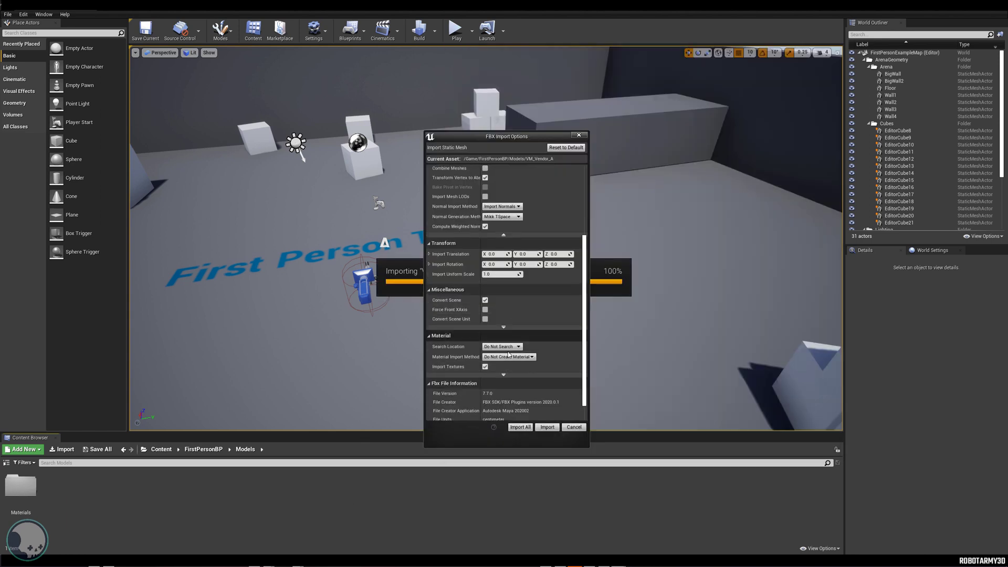
scroll(507, 355, "down", 1)
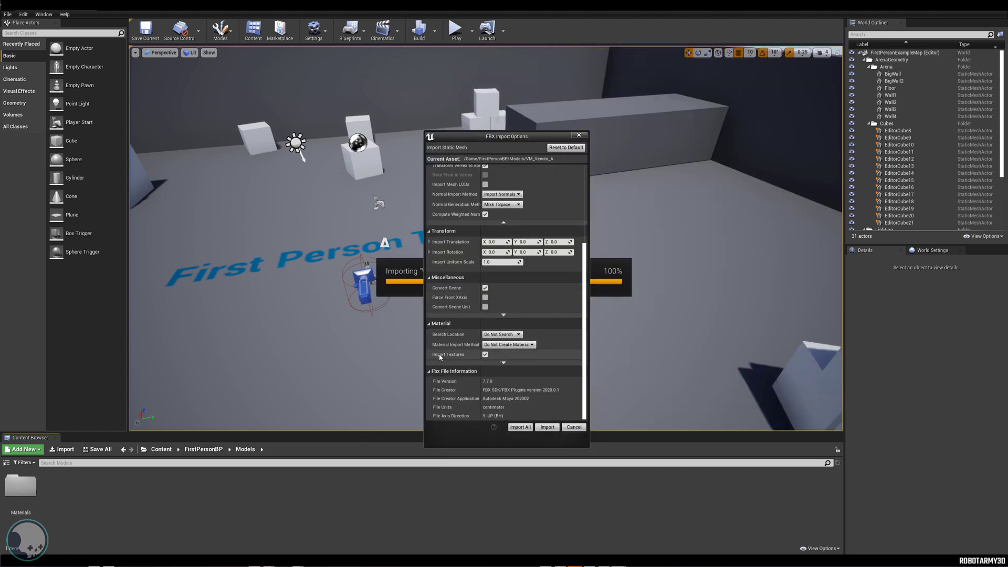
left_click(486, 356)
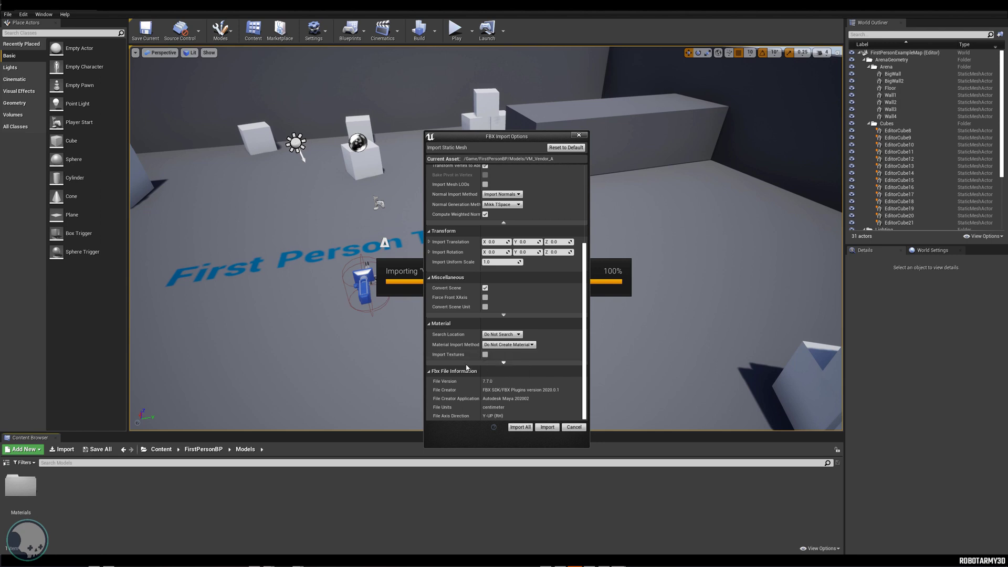
left_click(549, 427)
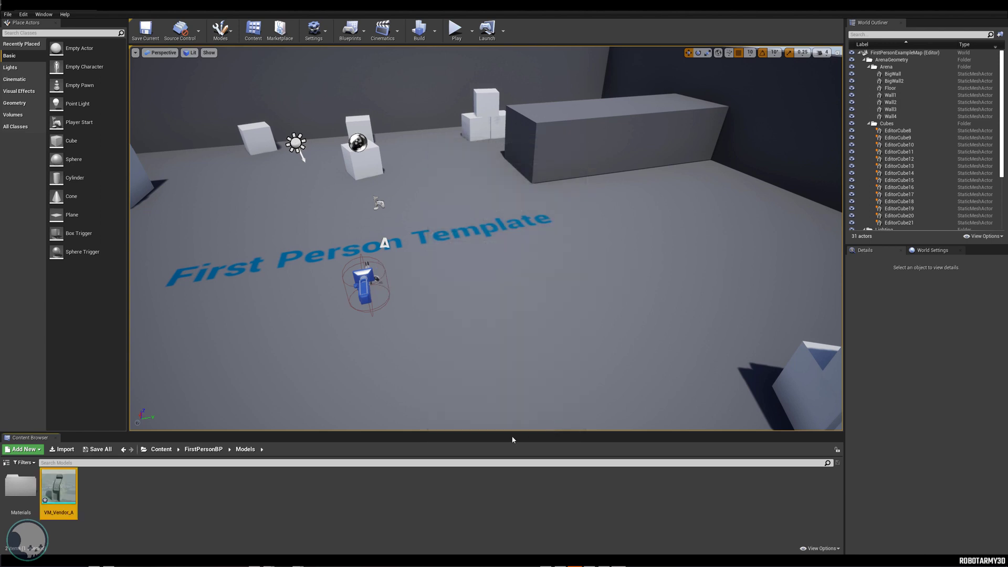
- Open VM_Vendor_A in the Static Mesh Editor, then VM_Trimsheet_A from the Materials folder
double_click(70, 492)
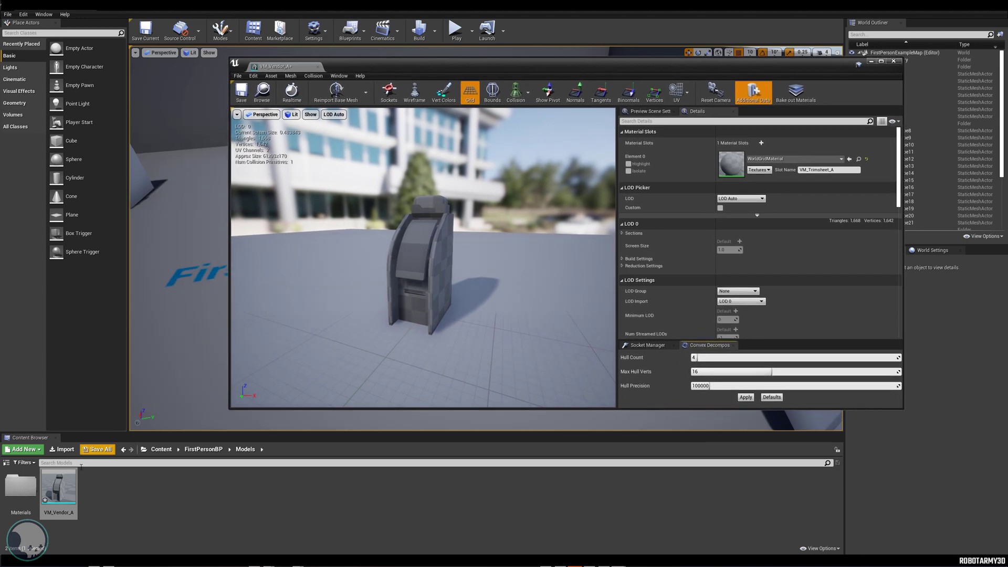
double_click(20, 486)
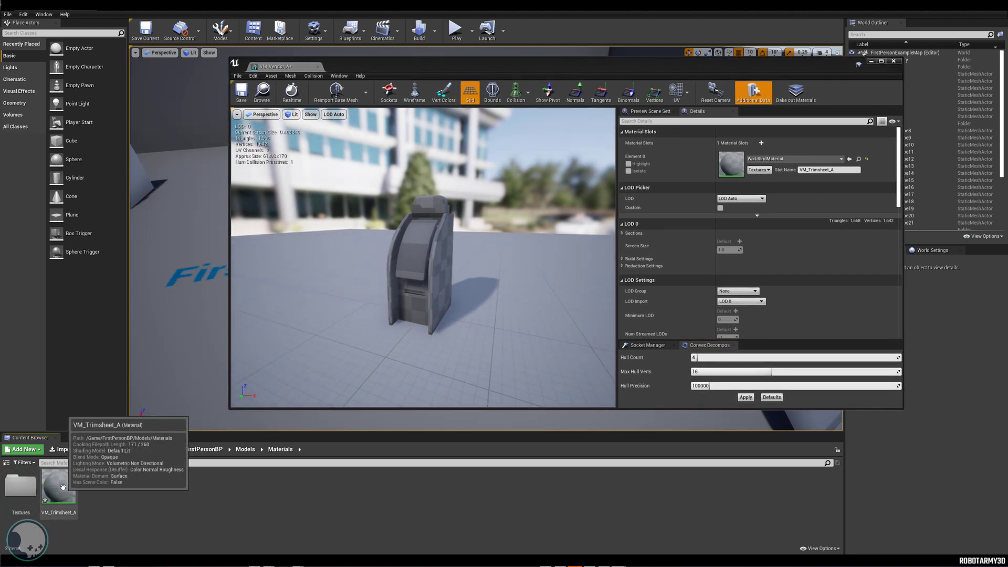
double_click(63, 487)
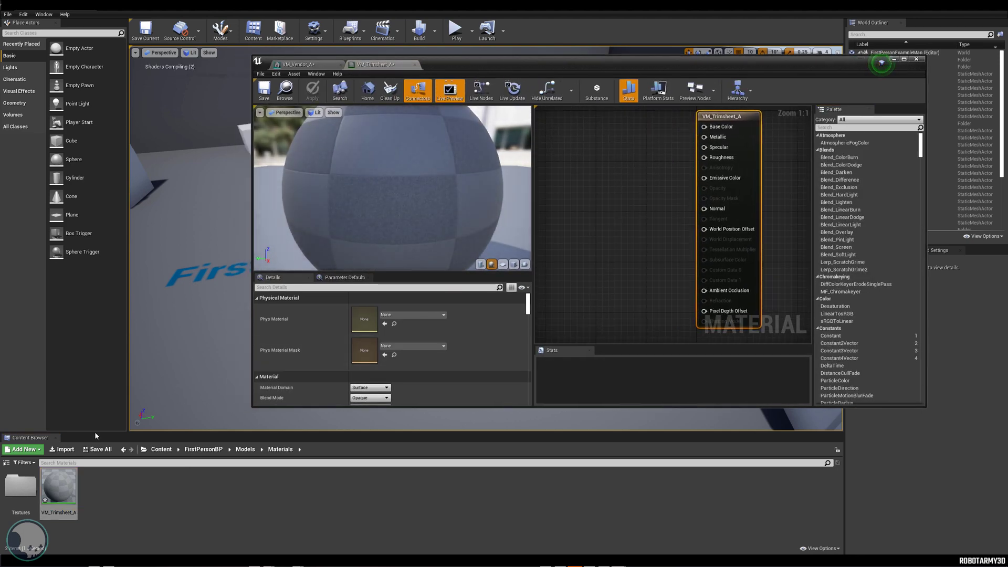
- Bring the three trim-sheet textures from the Textures folder into the graph and line them up
double_click(21, 486)
mouse_move(103, 518)
left_mouse_down()
mouse_move(4, 472)
mouse_move(597, 292)
mouse_move(617, 198)
left_mouse_up()
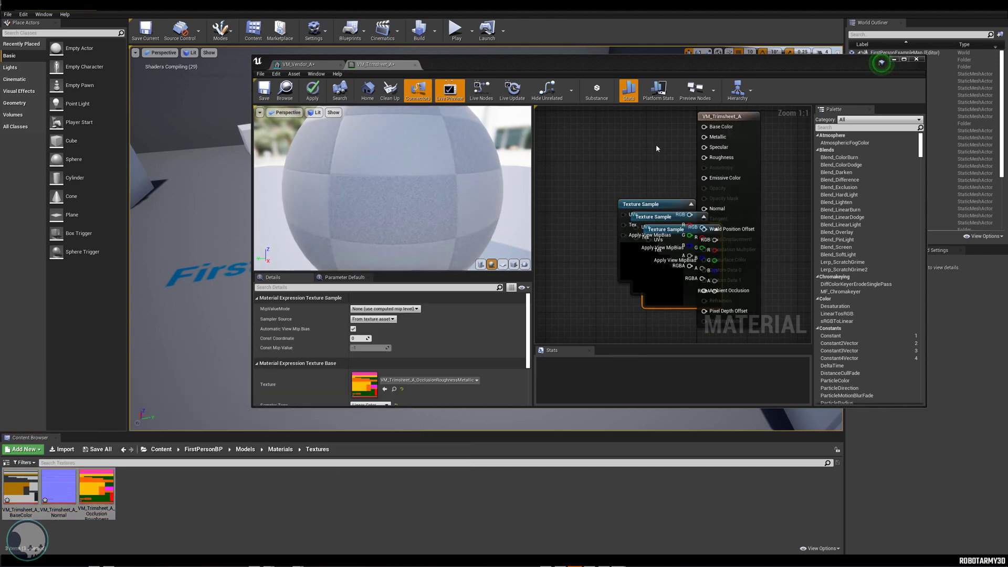
left_click_drag(598, 160, 593, 134)
left_click_drag(622, 229, 600, 216)
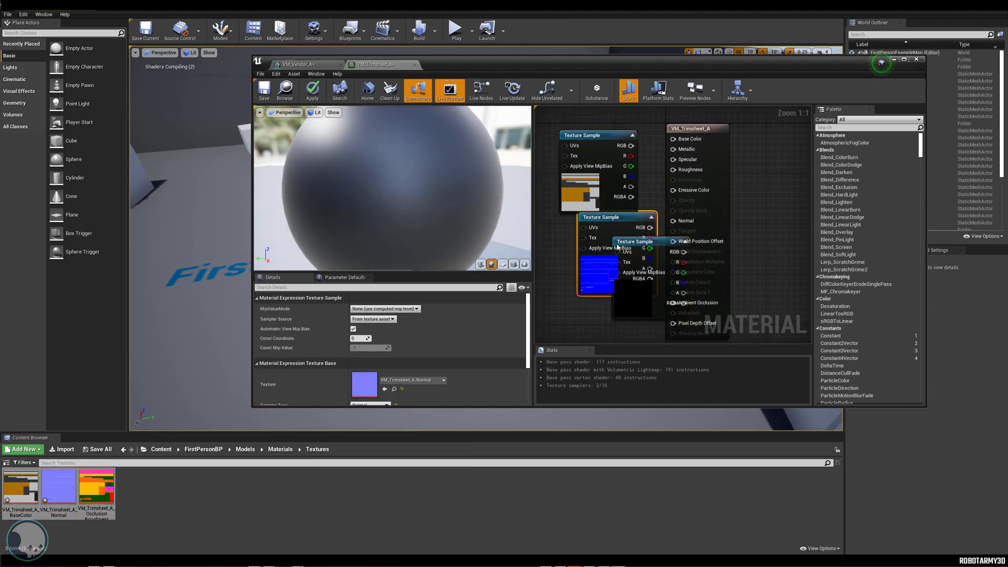
left_click_drag(650, 254, 590, 285)
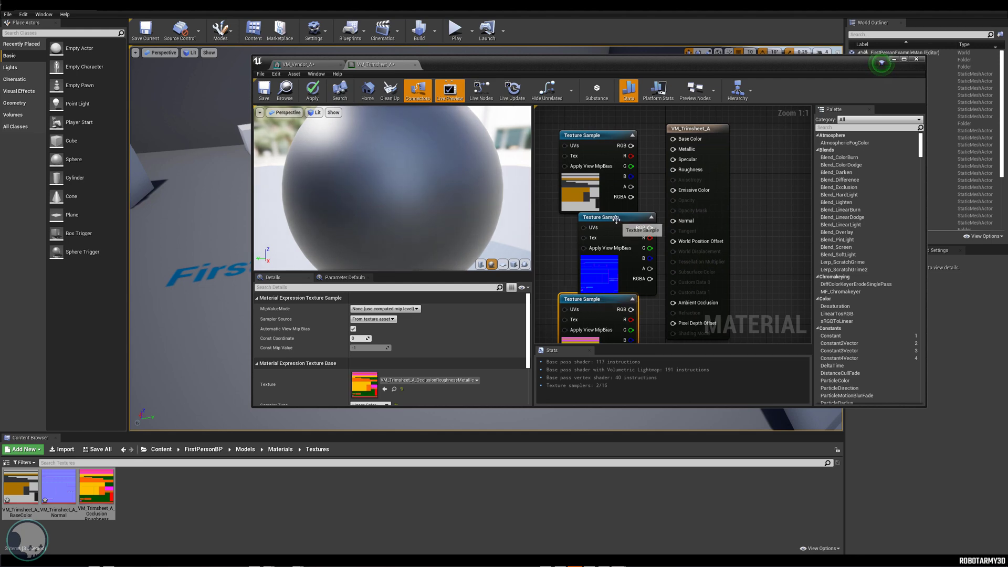
left_click_drag(616, 219, 594, 223)
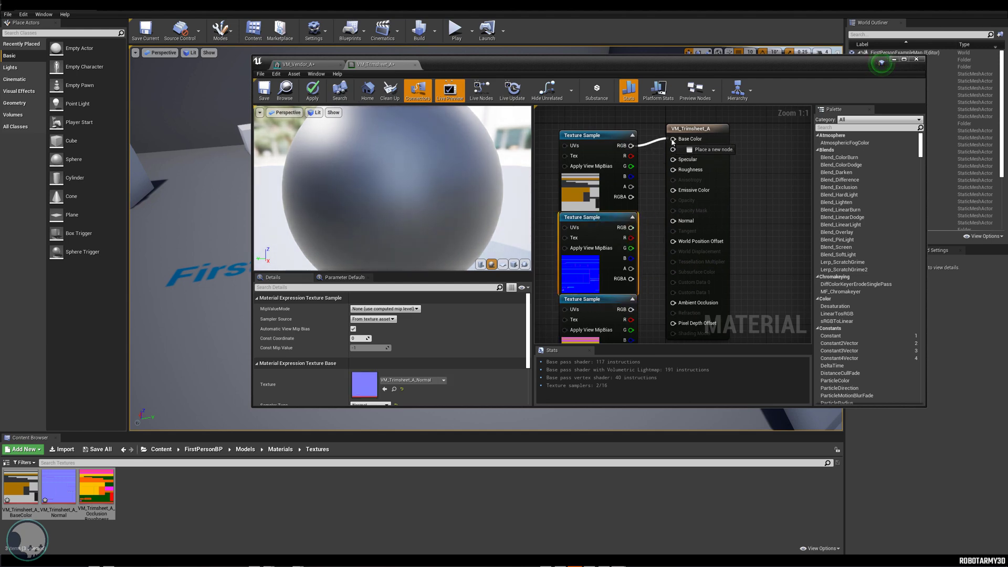
- Wire base colour to Base Color, normal to Normal, and packed channels to AO and Roughness
left_click_drag(672, 142, 673, 140)
right_click_drag(638, 230, 626, 208)
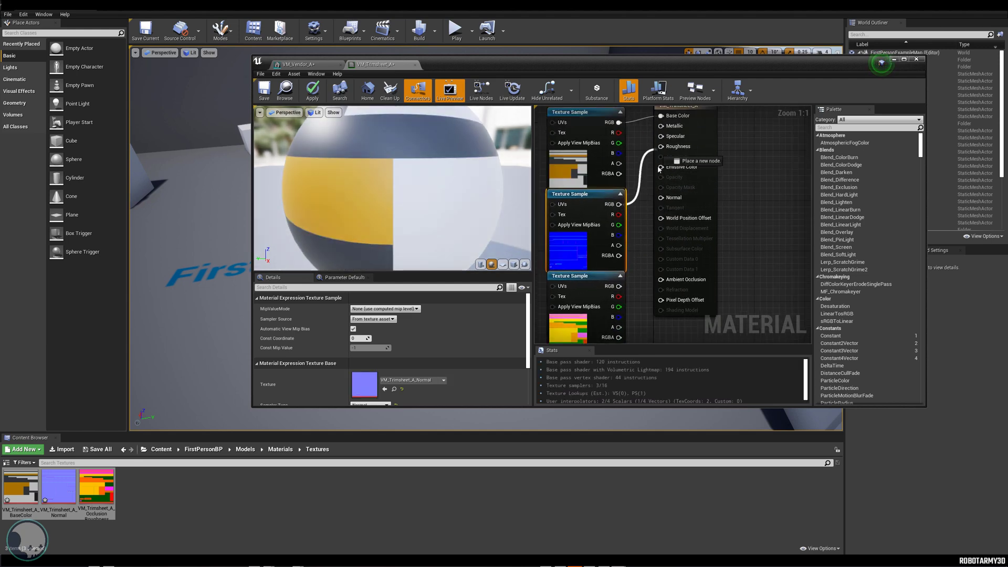
left_click_drag(660, 199, 660, 199)
right_click_drag(661, 236, 662, 221)
left_click_drag(619, 280, 661, 265)
left_click_drag(618, 290, 661, 131)
mouse_move(619, 302)
left_mouse_down()
mouse_move(668, 179)
mouse_move(661, 193)
left_mouse_up()
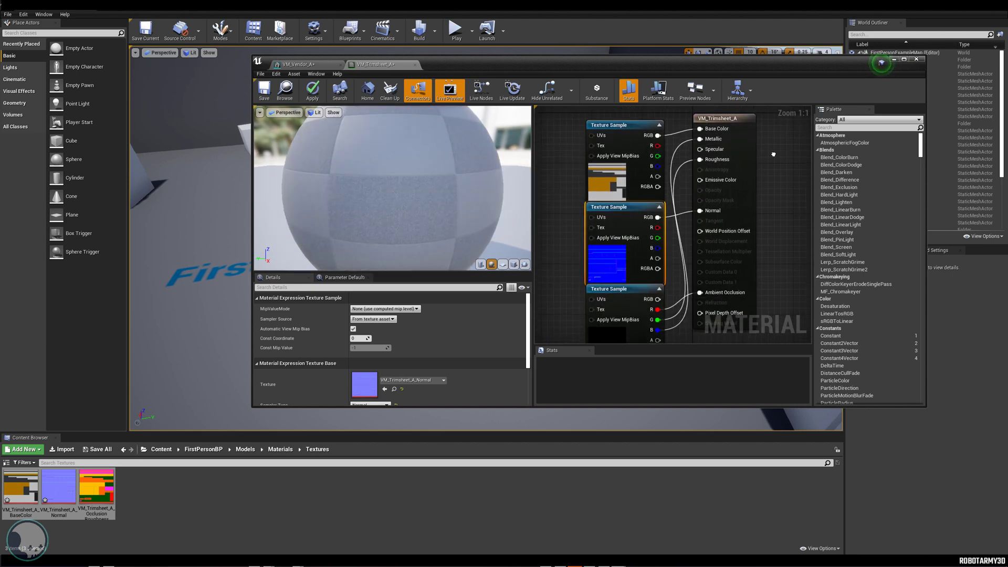
- Assign VM_Trimsheet_A to VM_Vendor_A's Element 0, save the mesh, and drag it into the level
left_click(416, 65)
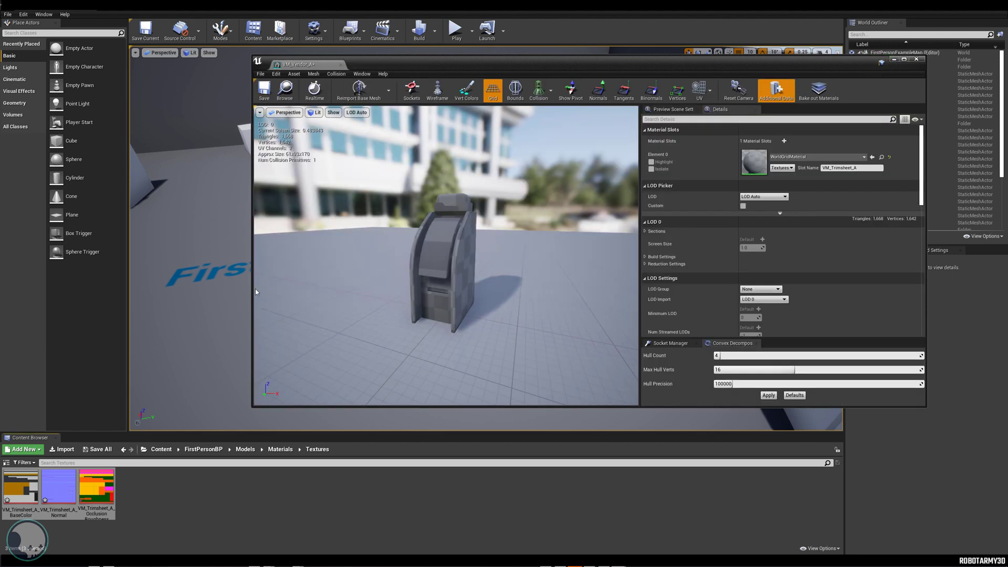
left_click_drag(59, 486, 753, 162)
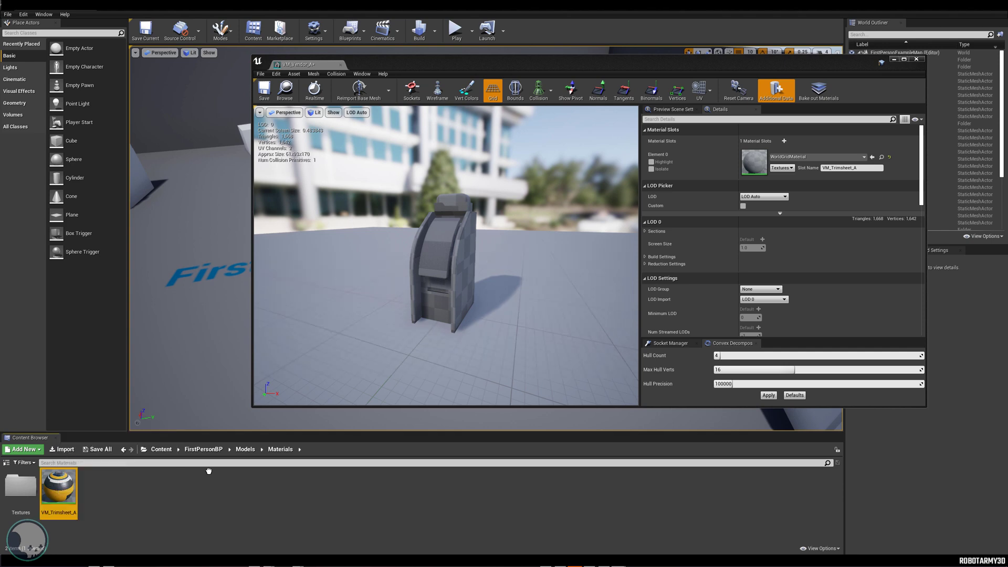
left_click_drag(426, 142, 453, 142)
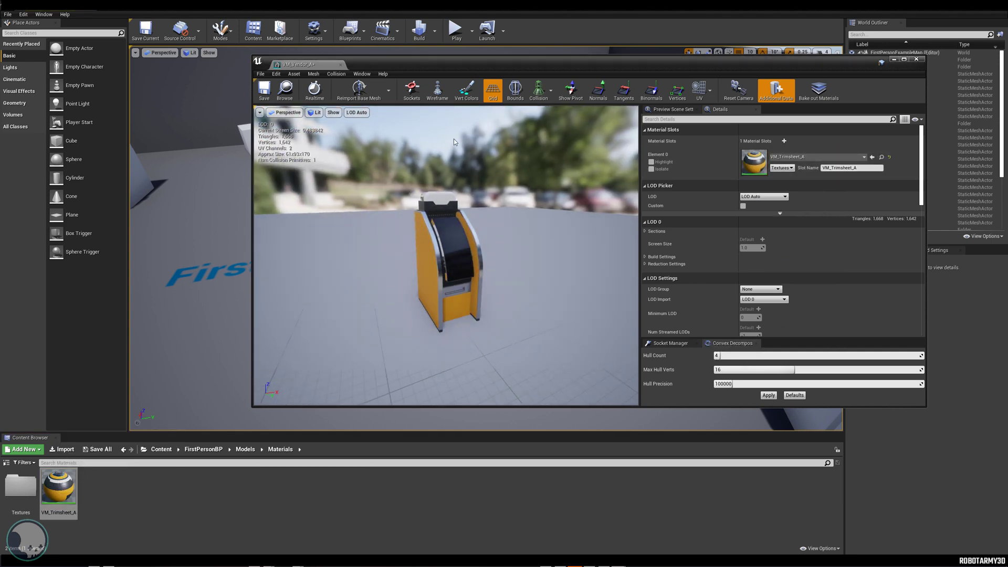
left_click(263, 86)
left_click(341, 66)
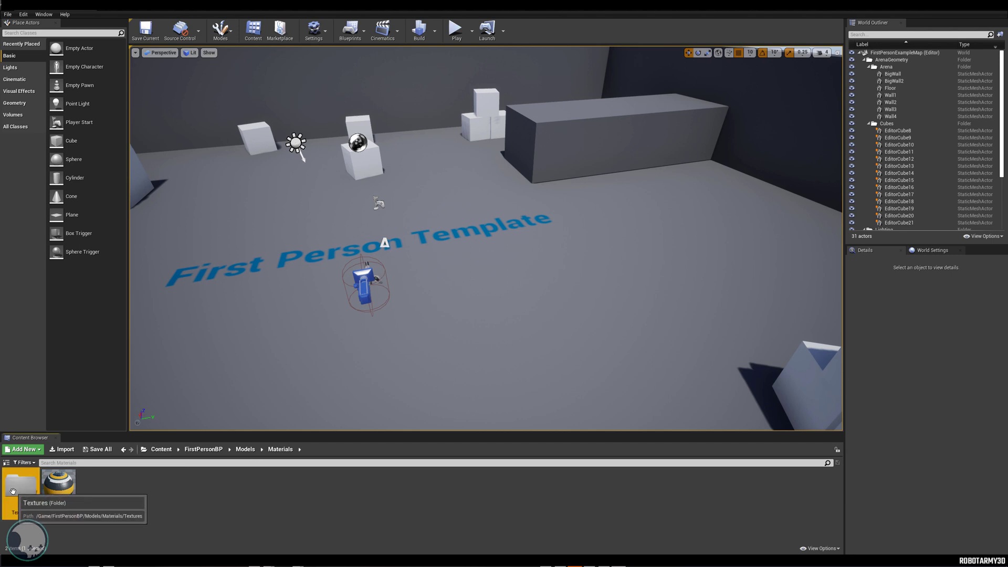
mouse_move(69, 492)
left_mouse_down()
mouse_move(455, 296)
mouse_move(509, 282)
left_mouse_up()
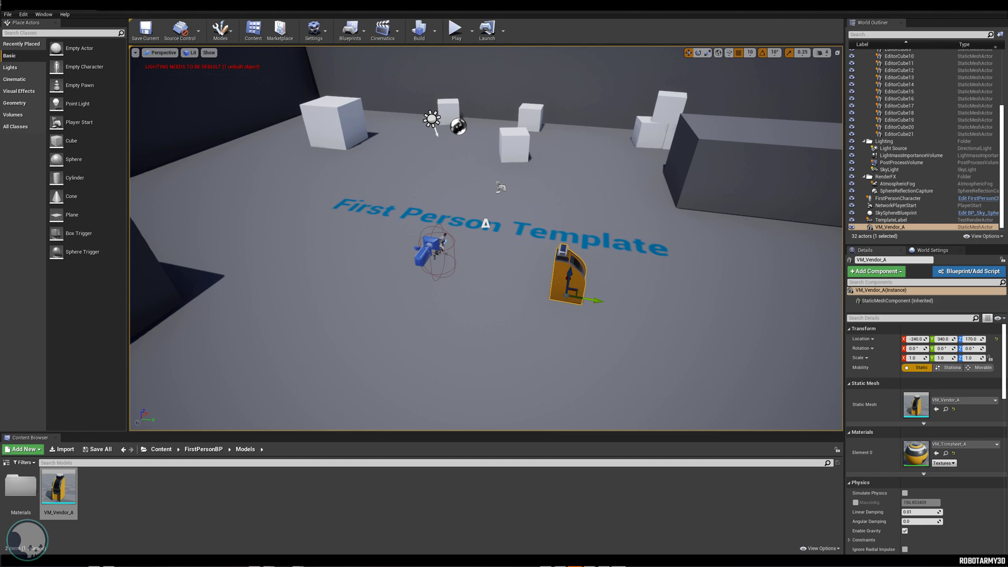
- Drop the vending machine near the template text and walk around it in first-person play
right_click_drag(408, 66, 408, 66)
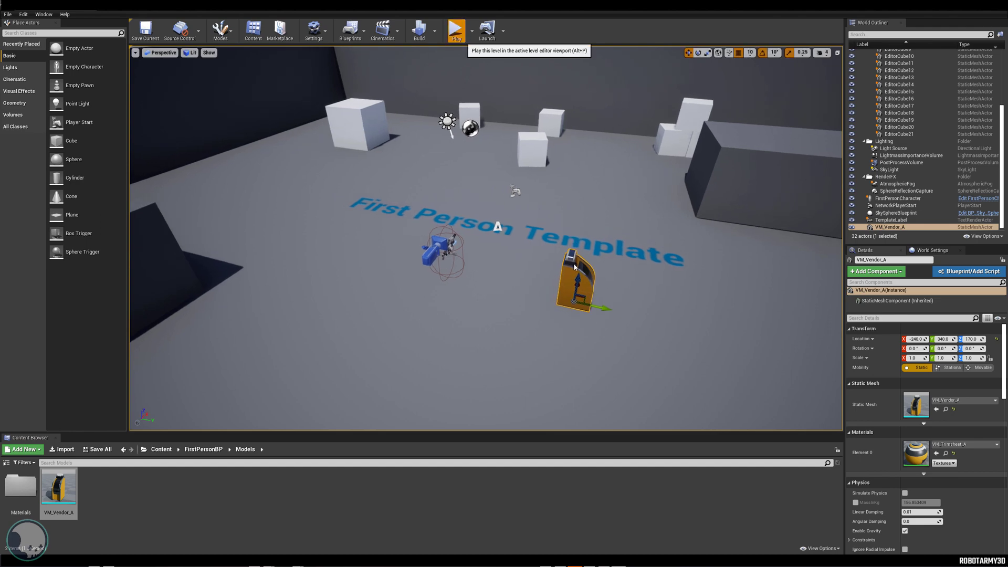
key("alt+p")
key("w")
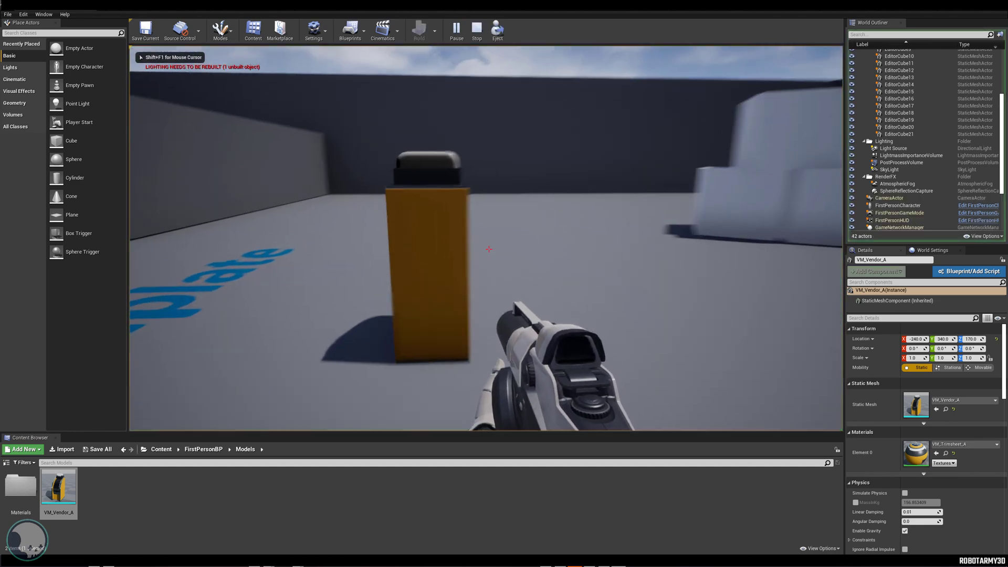
key("d")
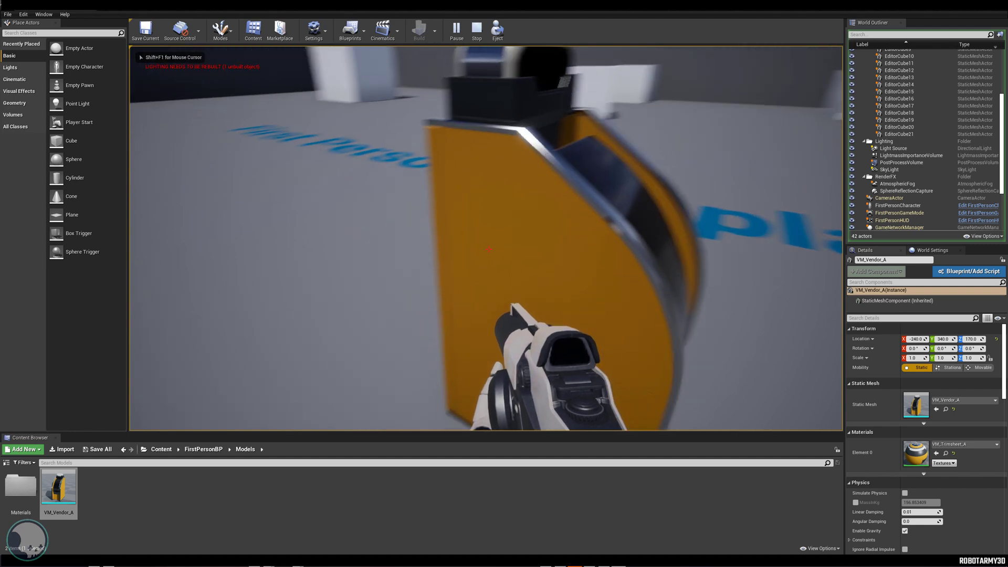
key("a")
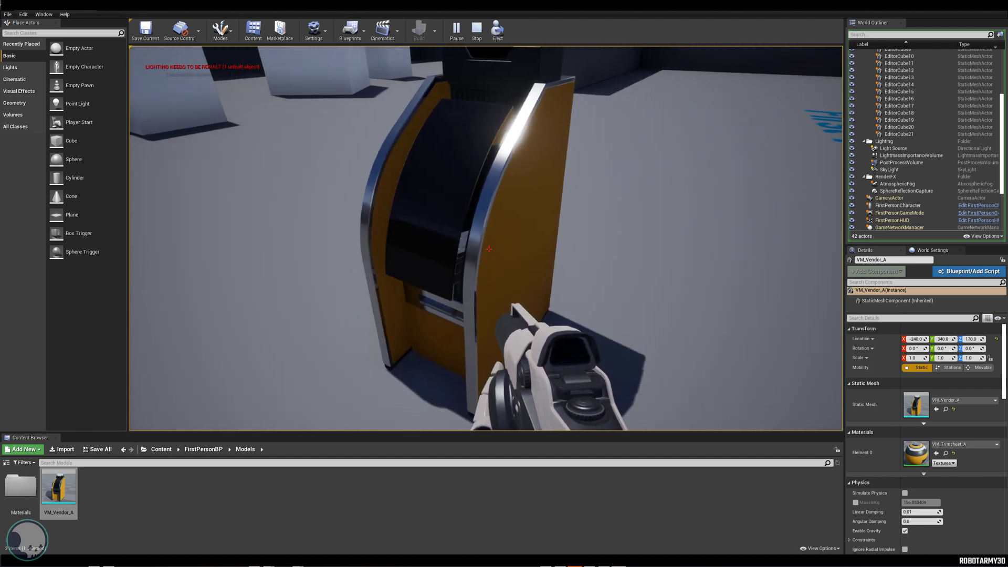
key("d")
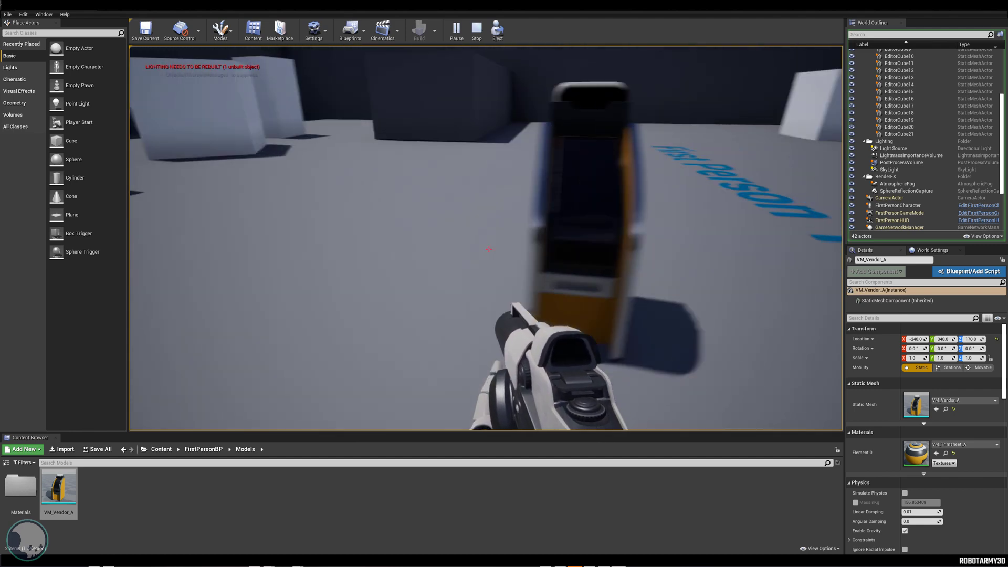
key("a")
key("w")
key("a")
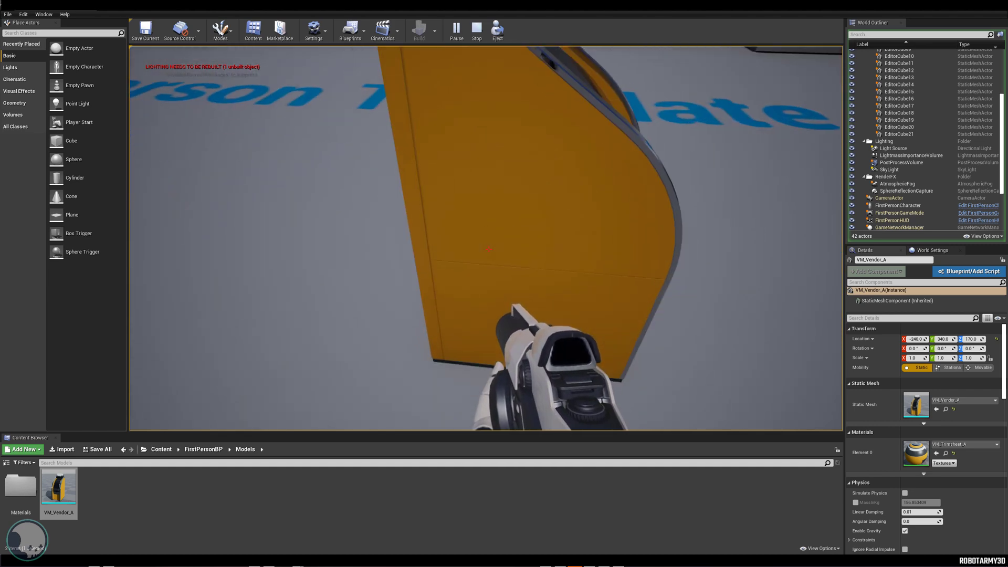
key("s")
key("a")
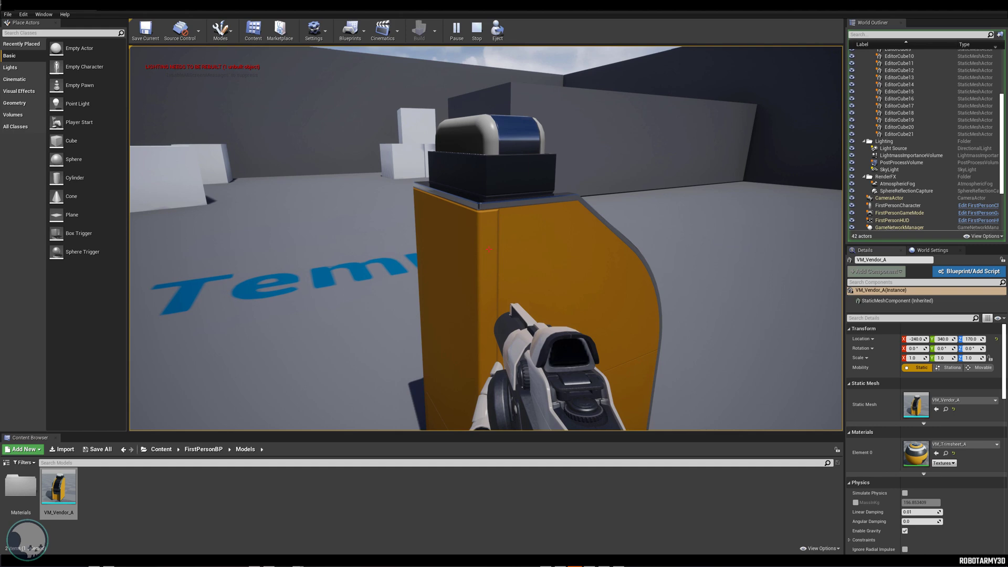
key("w")
key("space")
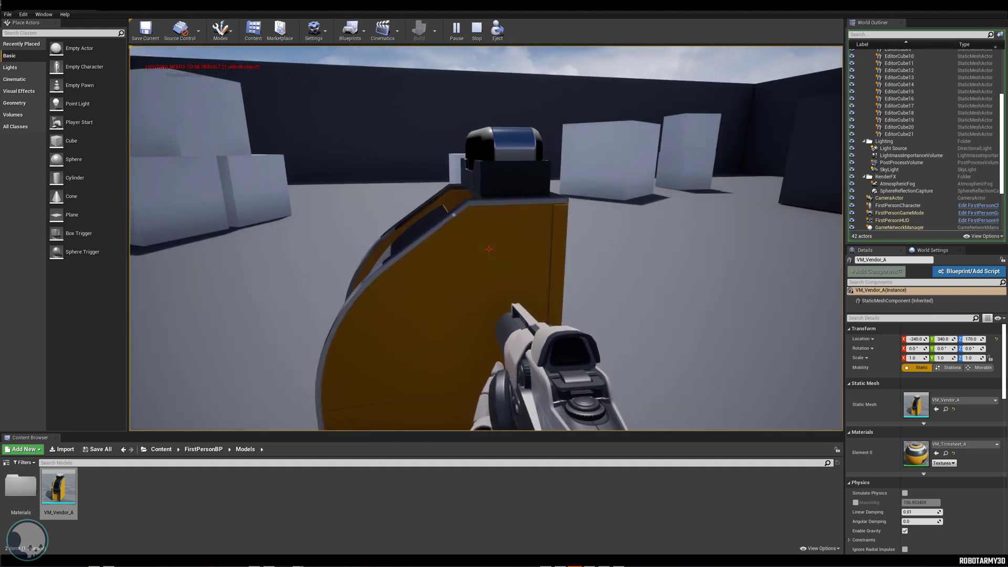
key("s")
key("a")
key("d")
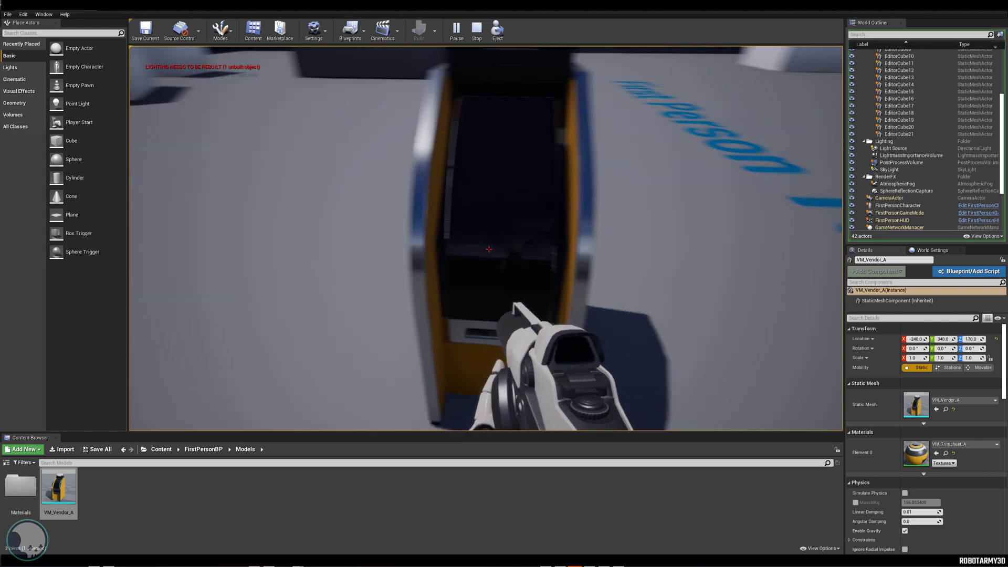
- Keep circling the machine to inspect its chrome edges, then end play with Esc
key("w")
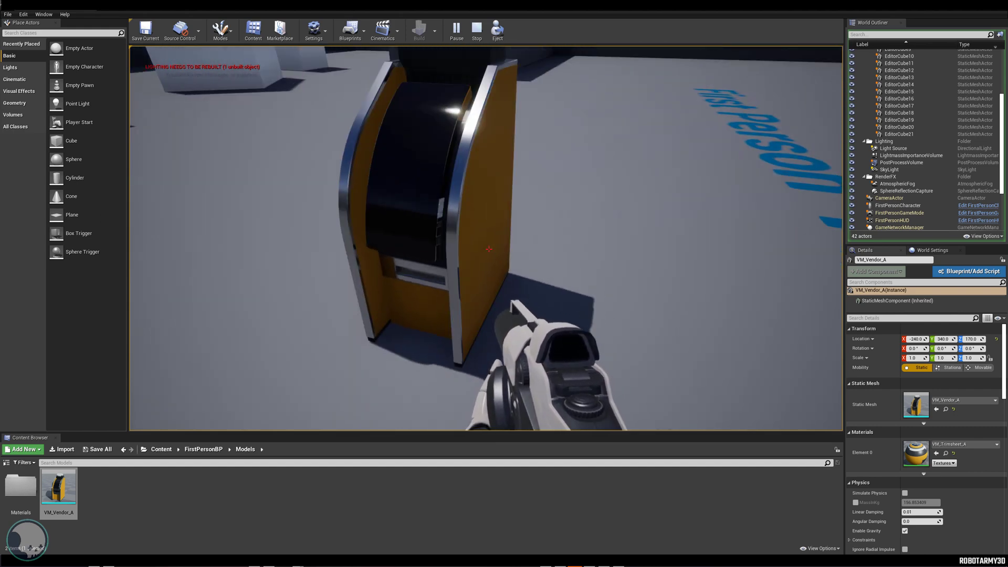
key("a")
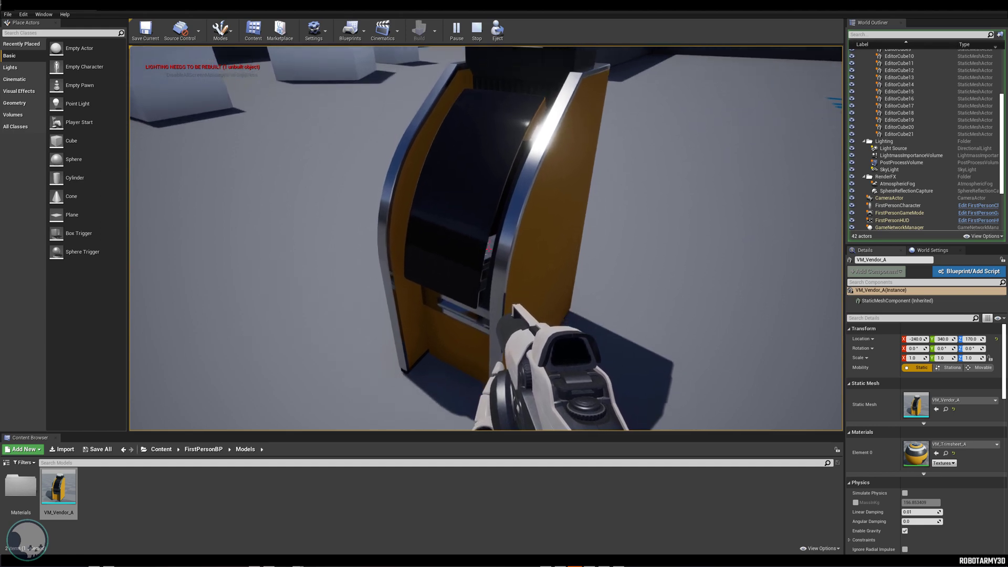
key("a")
key("d")
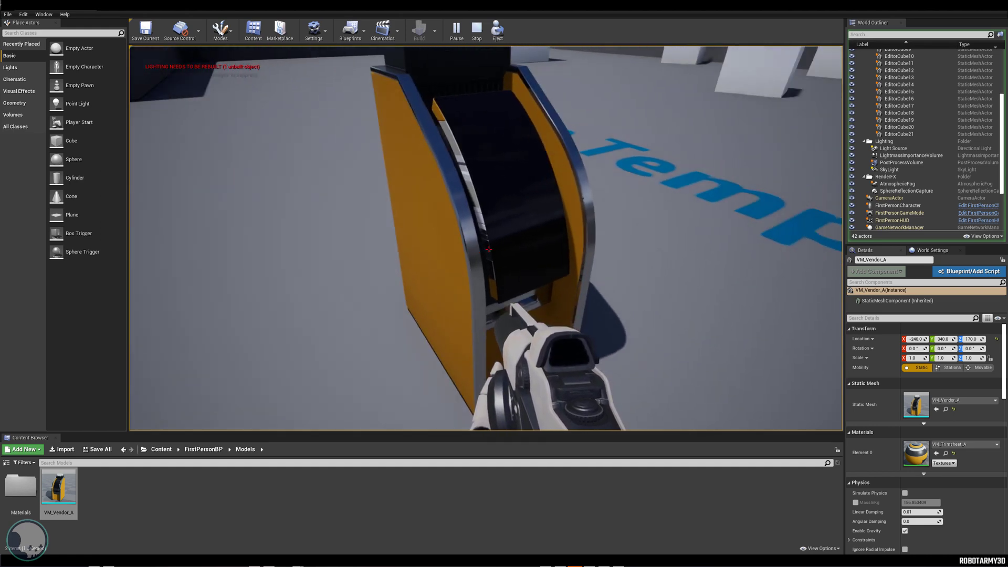
key("d")
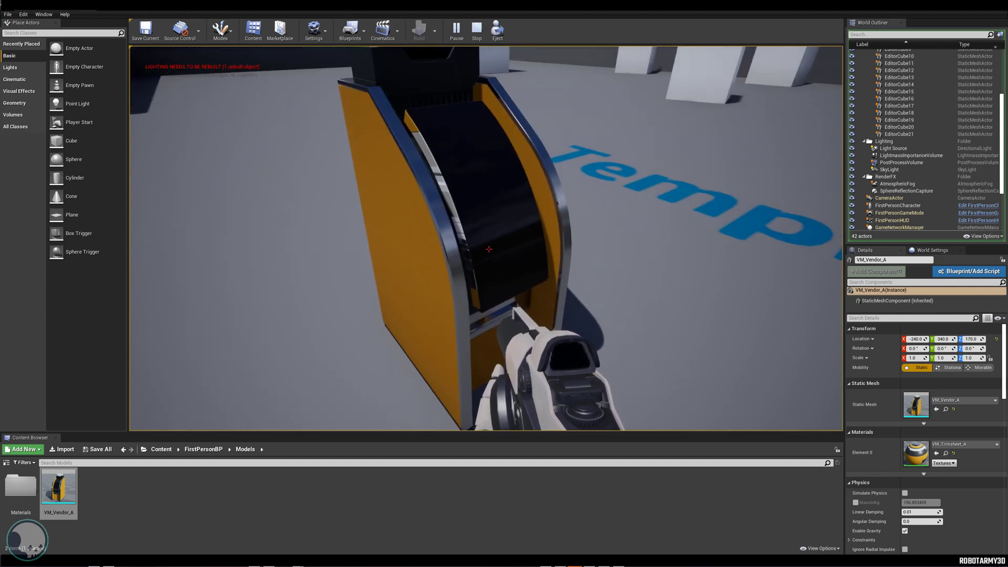
key("d")
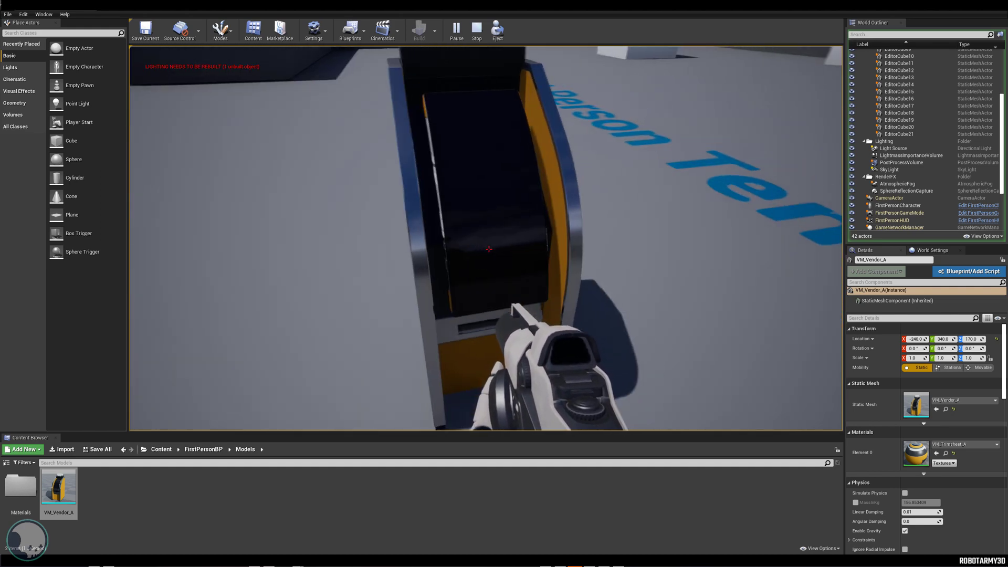
key("a")
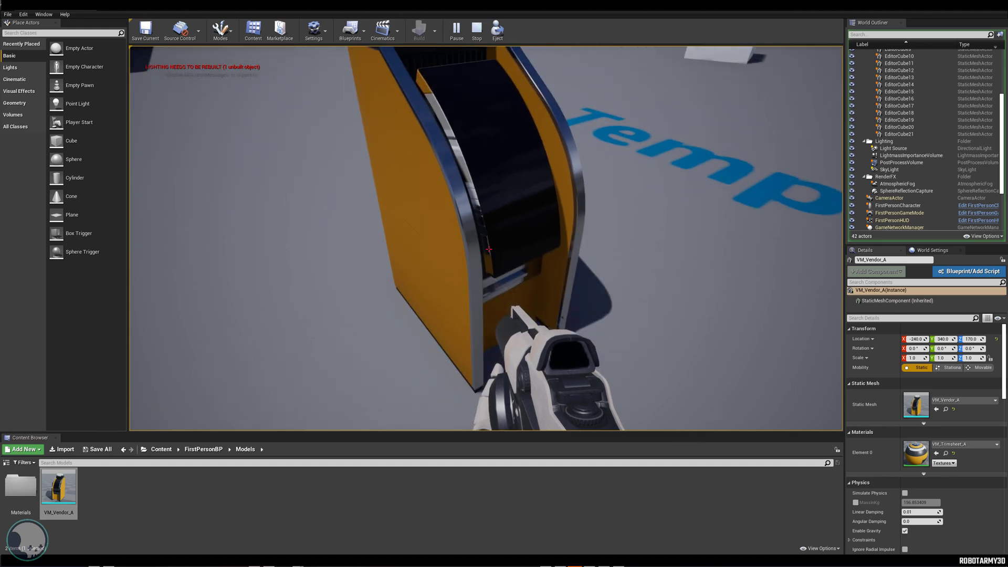
key("w")
key("s")
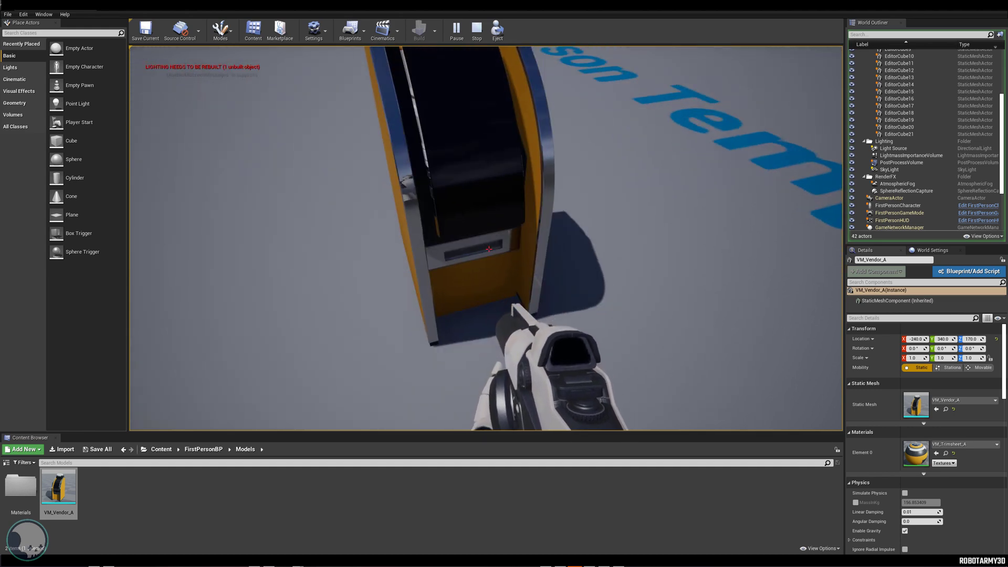
key("w")
key("s")
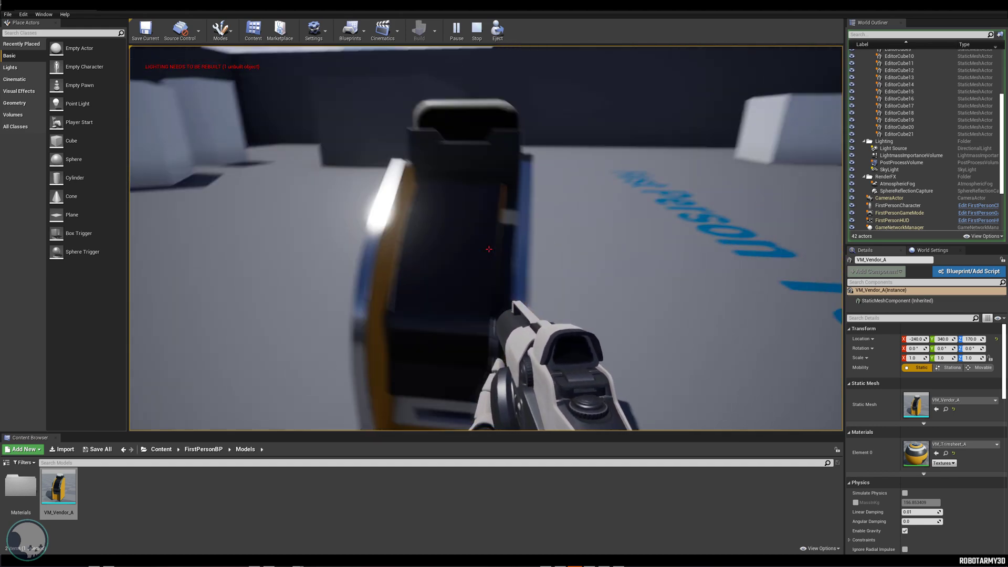
key("w")
key("w")
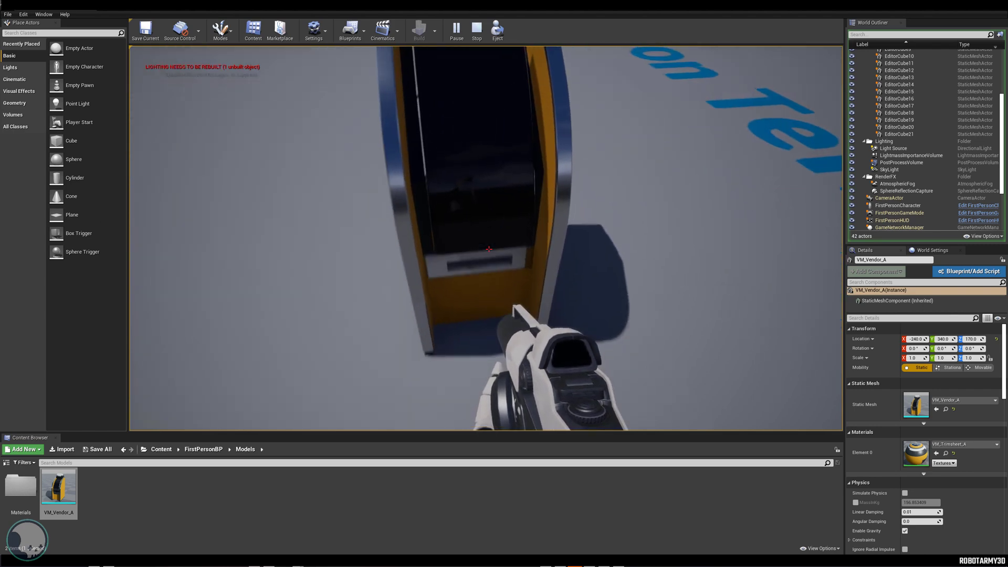
key("s")
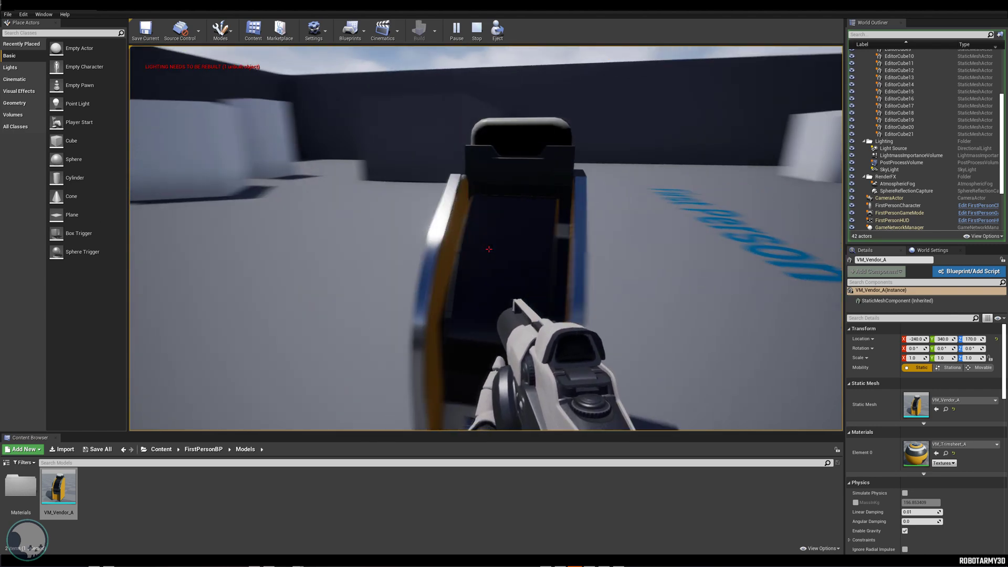
key("w")
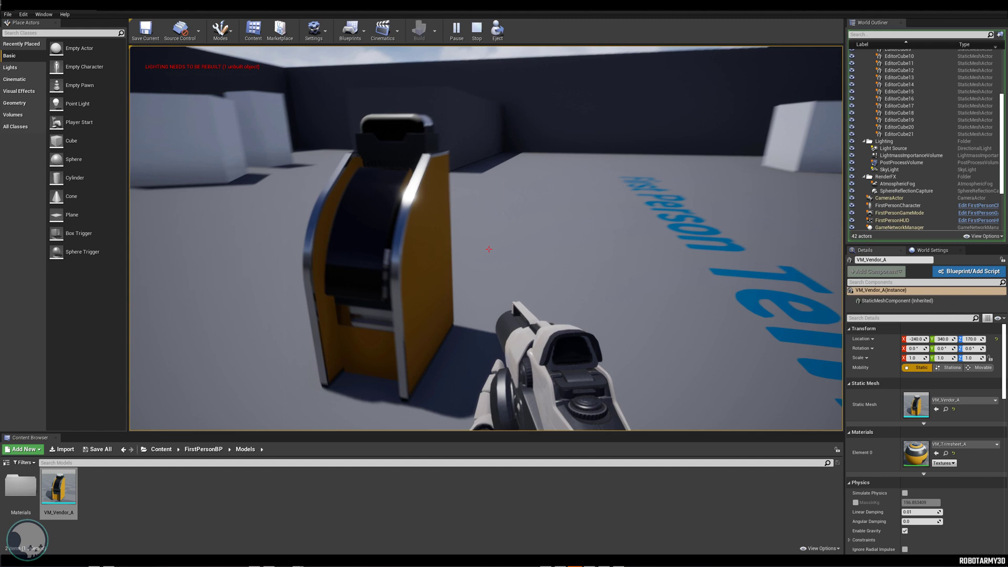
key("w")
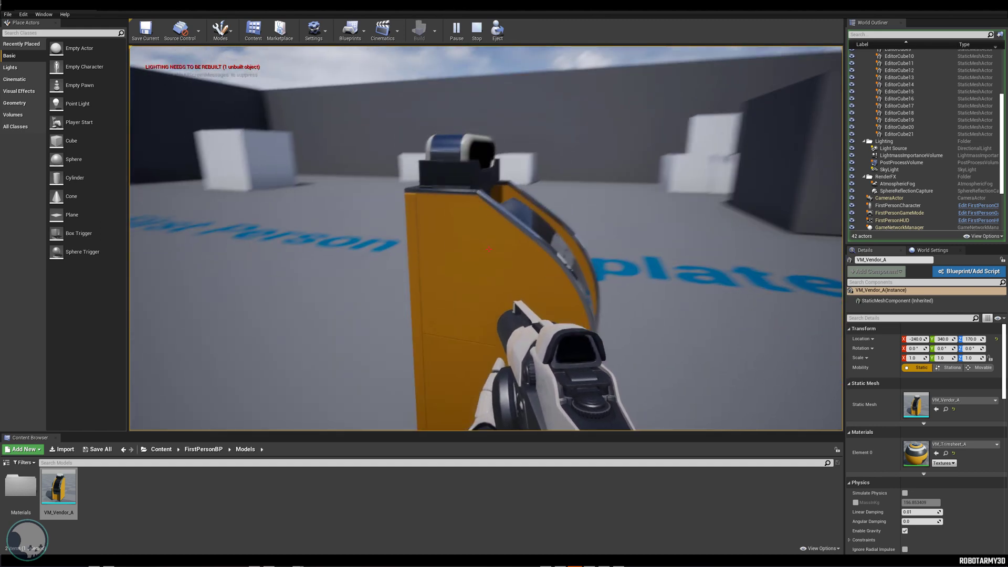
key("d")
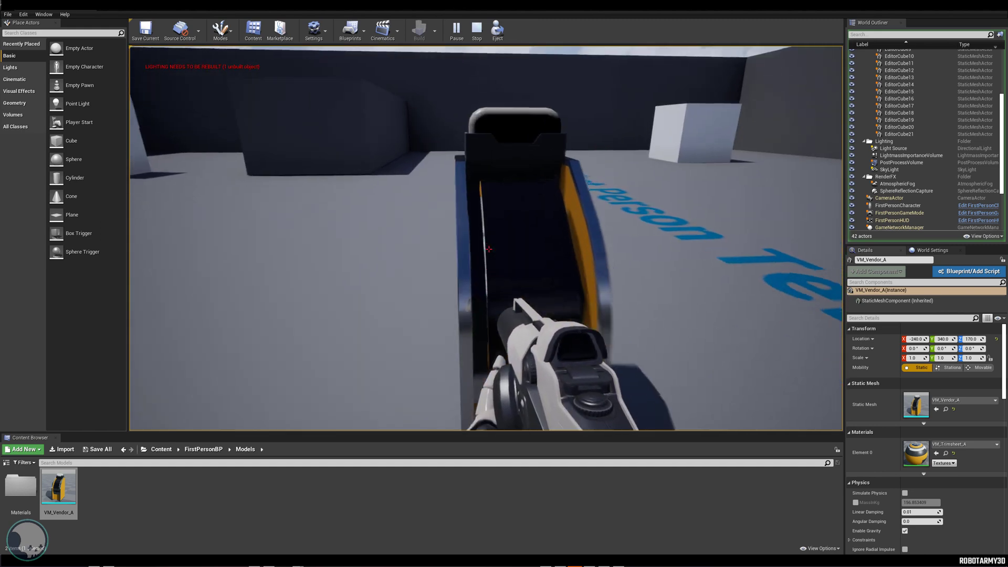
key("a")
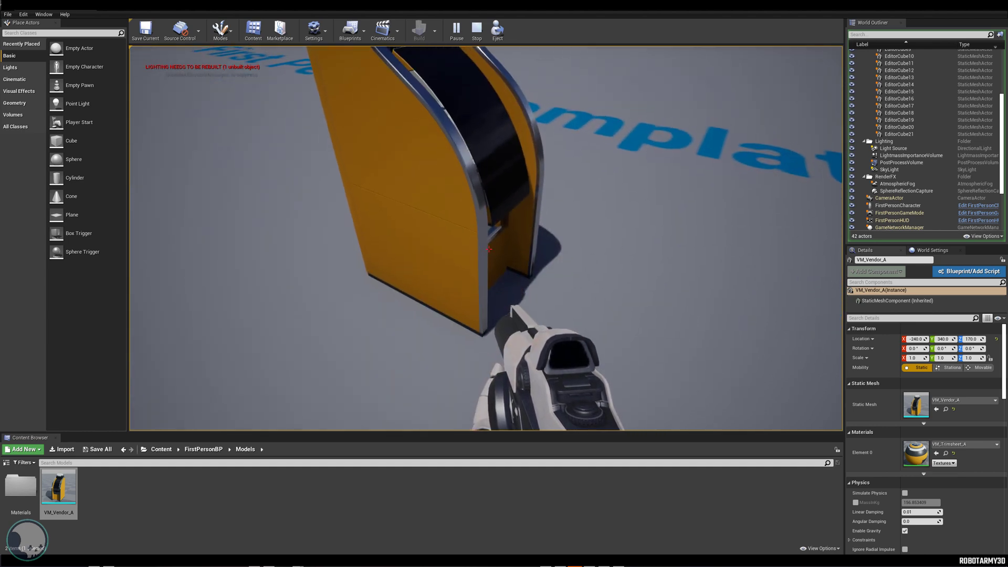
key("s")
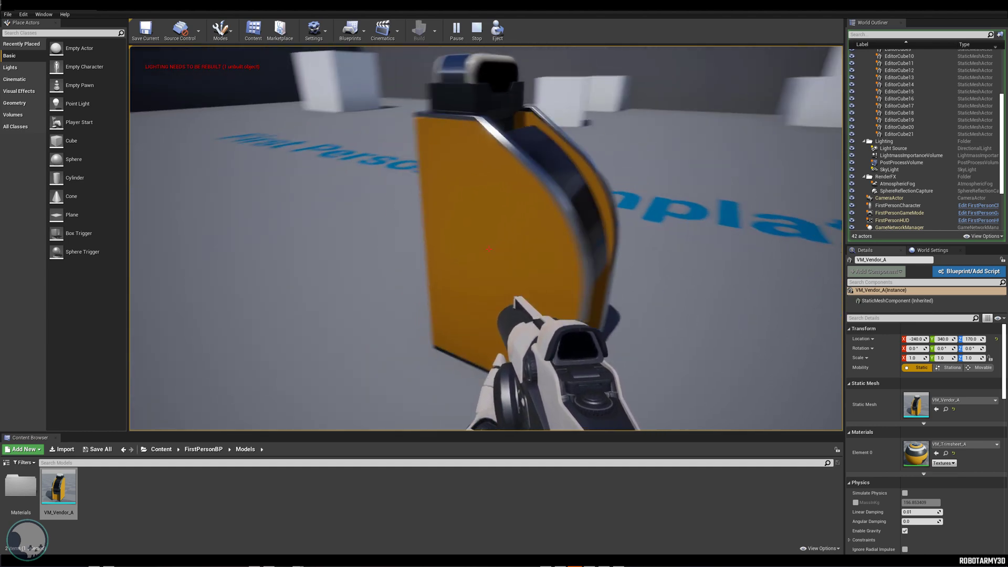
key("a")
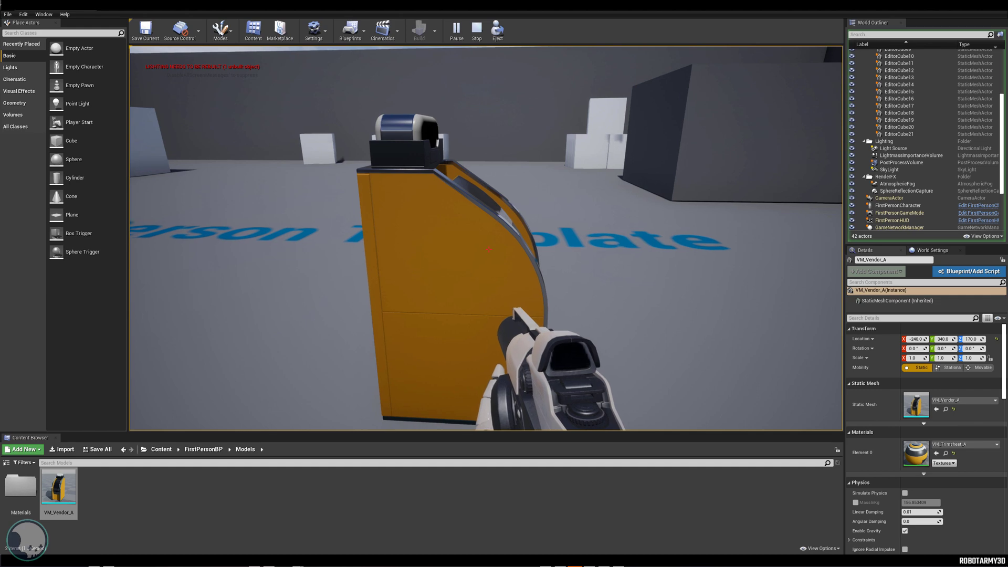
key("s")
key("a")
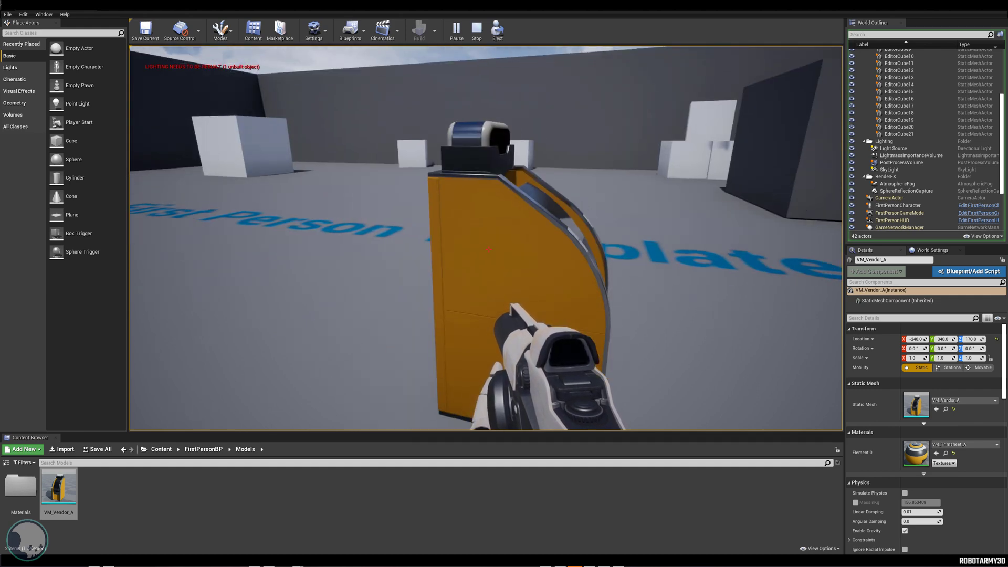
key("s")
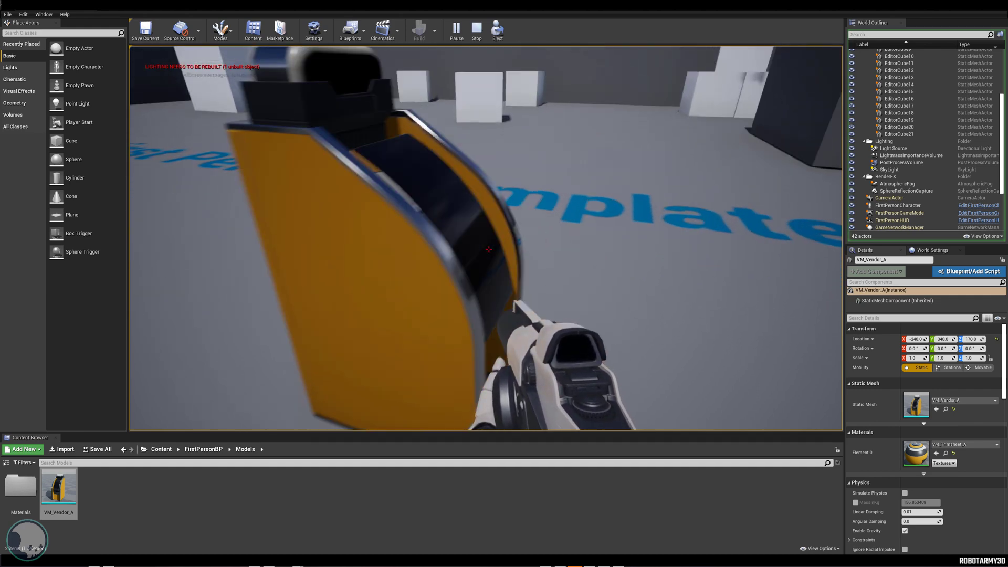
key("Escape")
- Fly the editor viewport around the vending machine to view its white top and orange front
right_click_drag(727, 229, 727, 236)
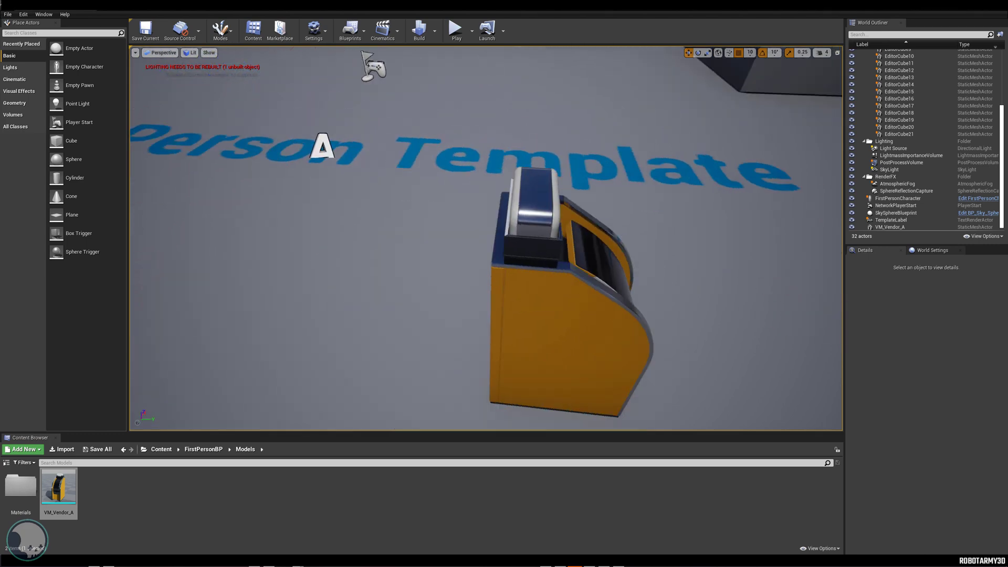
right_click_drag(484, 241, 485, 241)
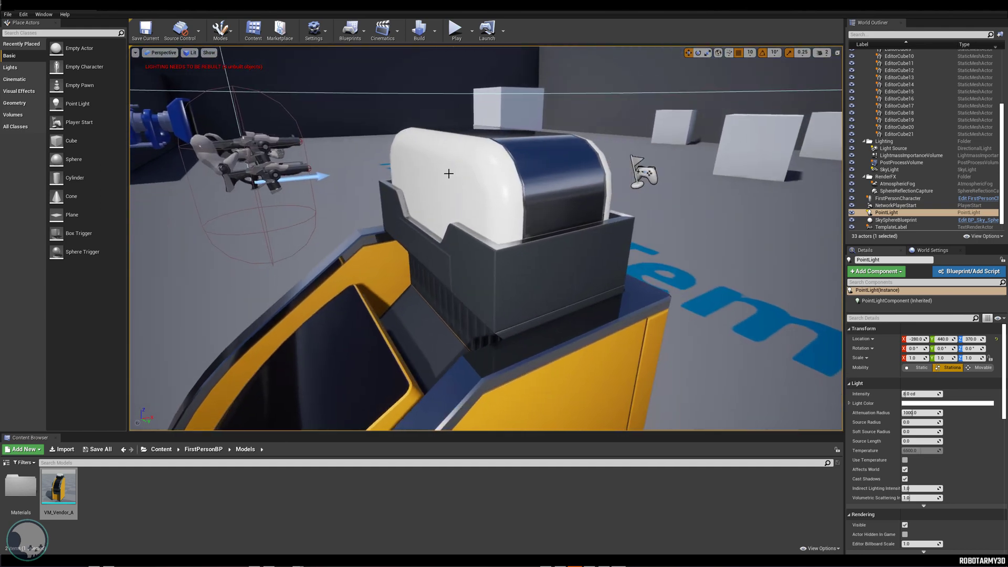
mouse_move(489, 203)
right_mouse_down()
mouse_move(589, 161)
mouse_move(591, 222)
right_mouse_up()
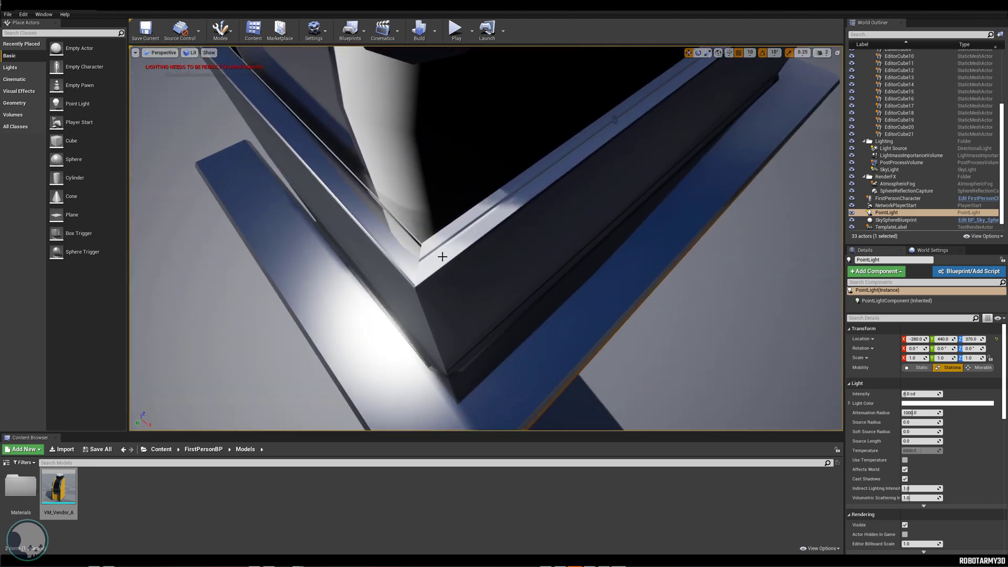
right_click_drag(529, 176, 444, 298)
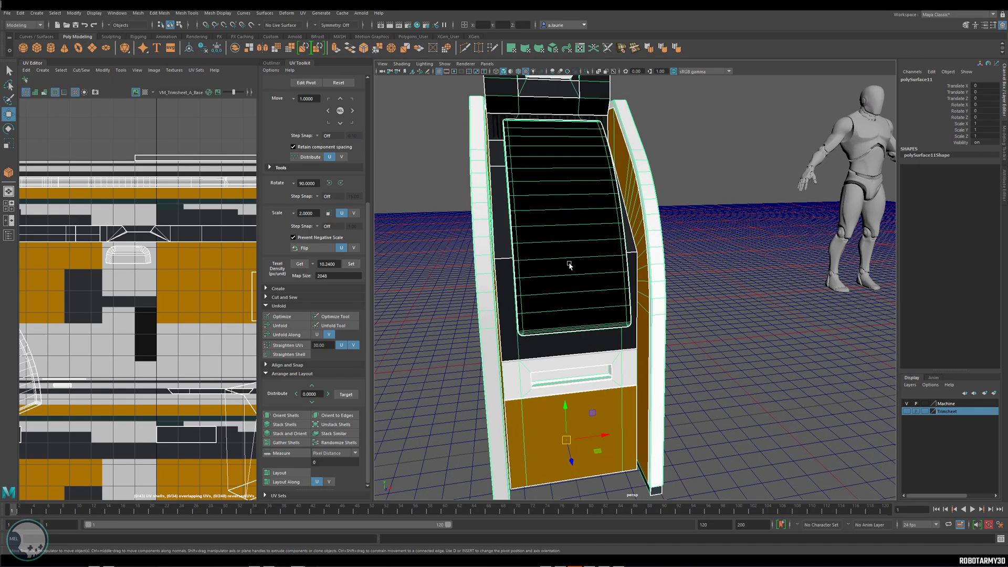
- Replace the camera-based projection with a planar UV projection on the screen frame, framing the shell
left_click_drag(581, 242, 591, 275, "alt")
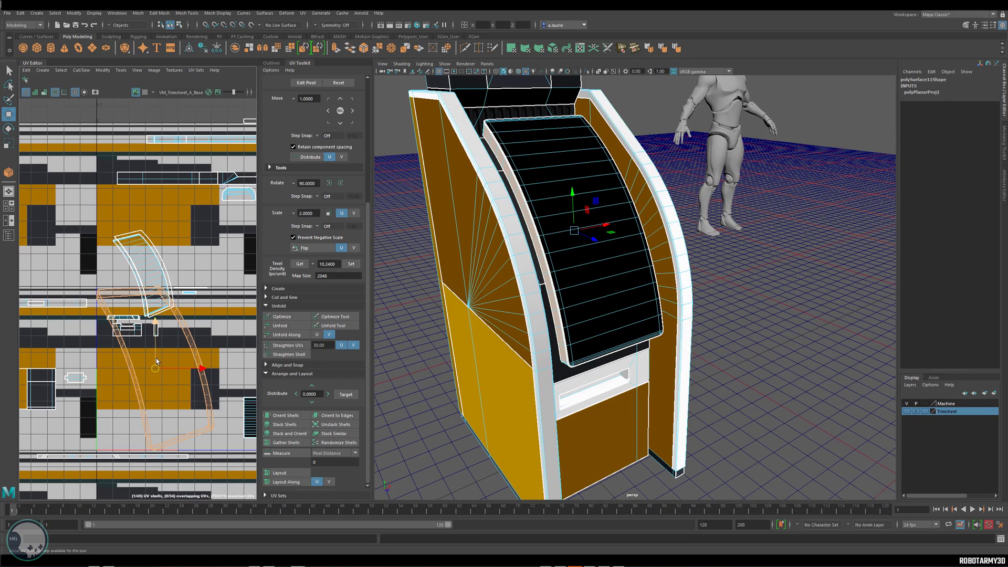
key("ctrl+z")
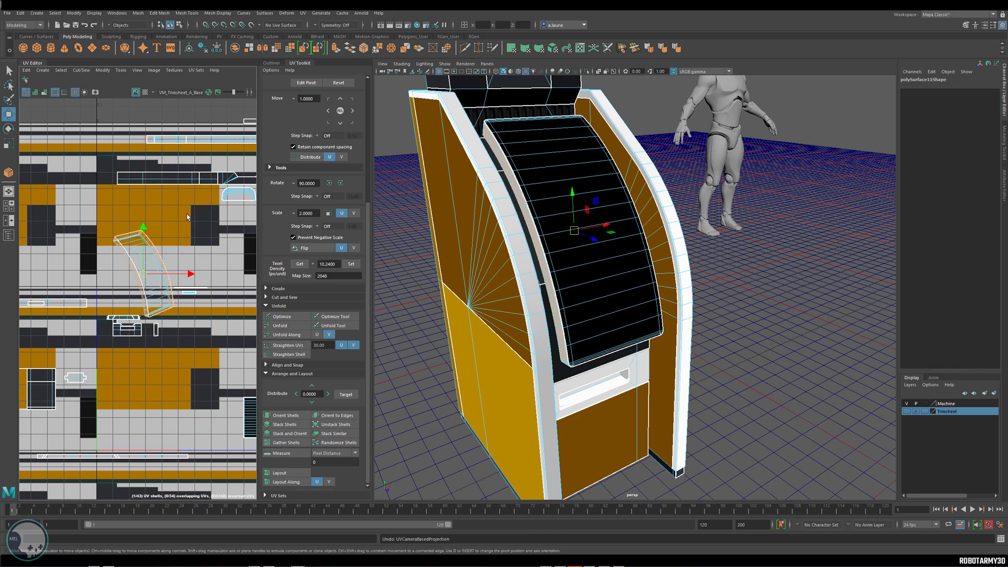
scroll(504, 307, "up", 3)
scroll(534, 288, "up", 2)
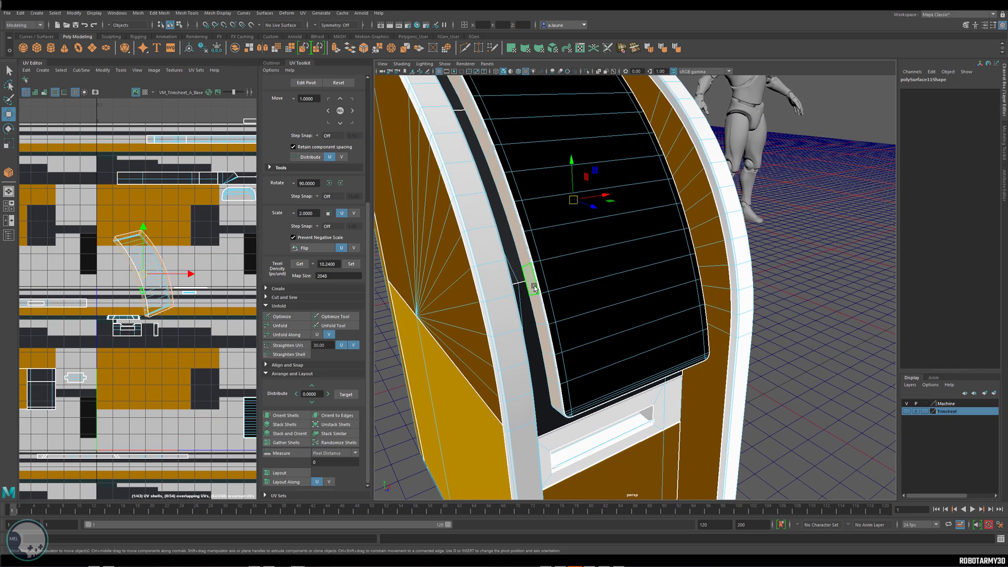
scroll(539, 309, "up", 2)
scroll(612, 314, "up", 1)
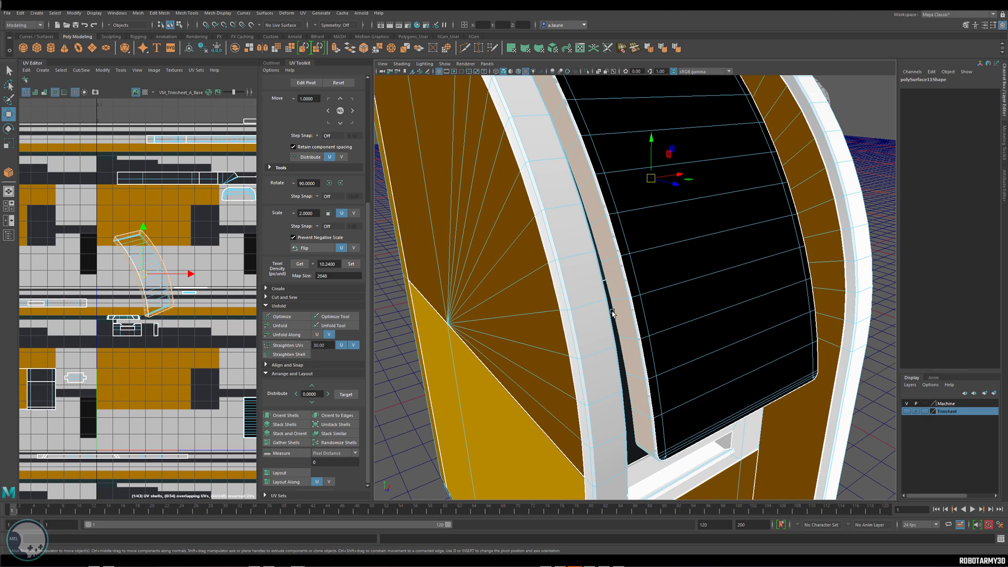
left_click(46, 75)
left_click(64, 104)
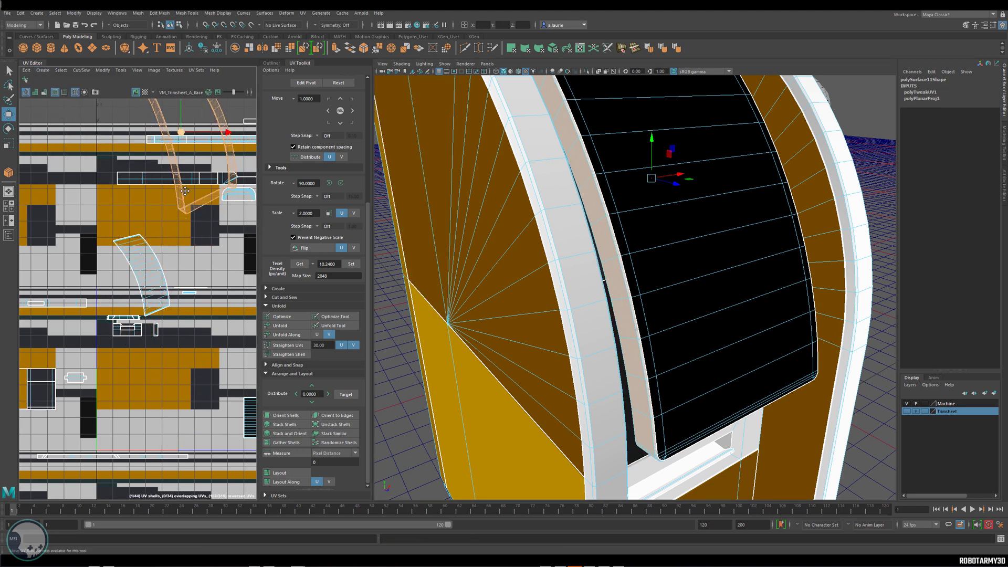
key("f")
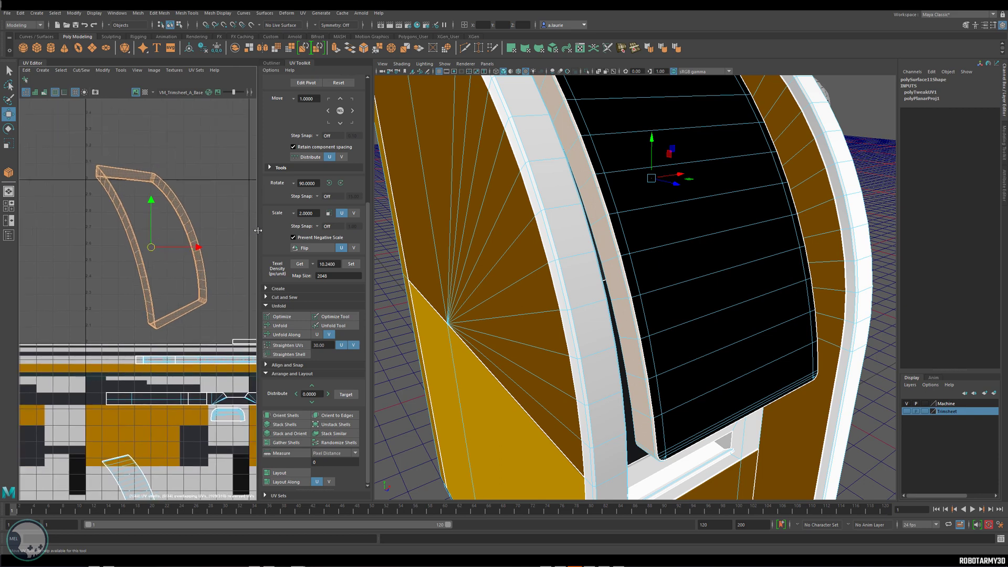
- Cut the frame's UV shell along selected edges, unfold it, and rotate it horizontal
left_click_drag(356, 236, 457, 236)
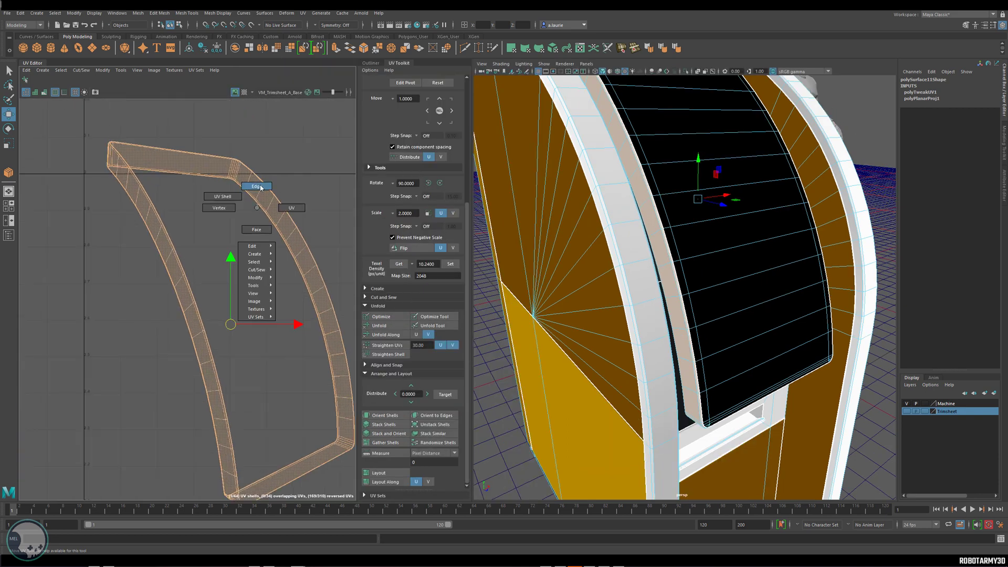
right_click_drag(261, 186, 260, 187)
middle_click_drag(238, 171, 300, 256, "alt")
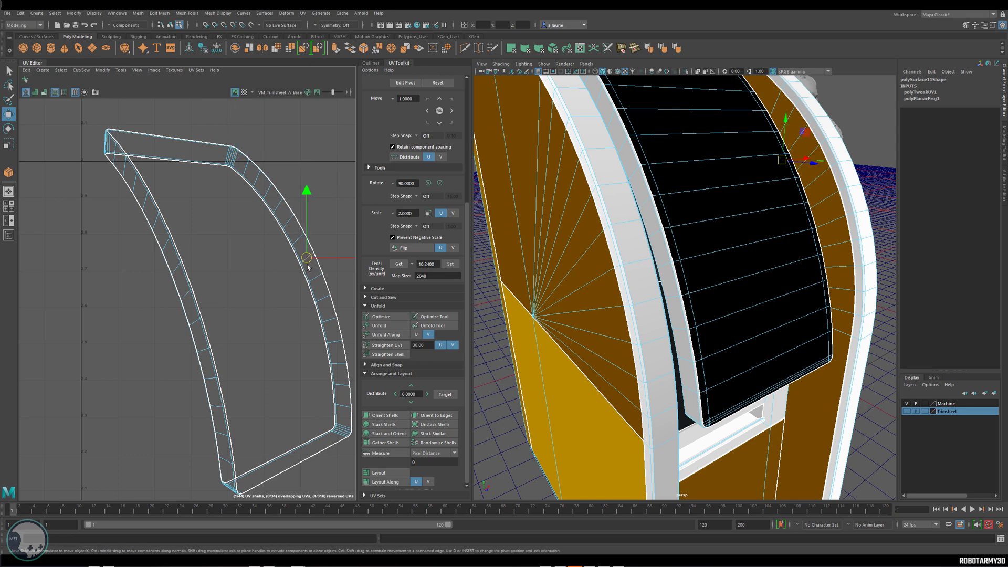
right_click_drag(284, 275, 241, 257, "shift")
double_click(280, 219)
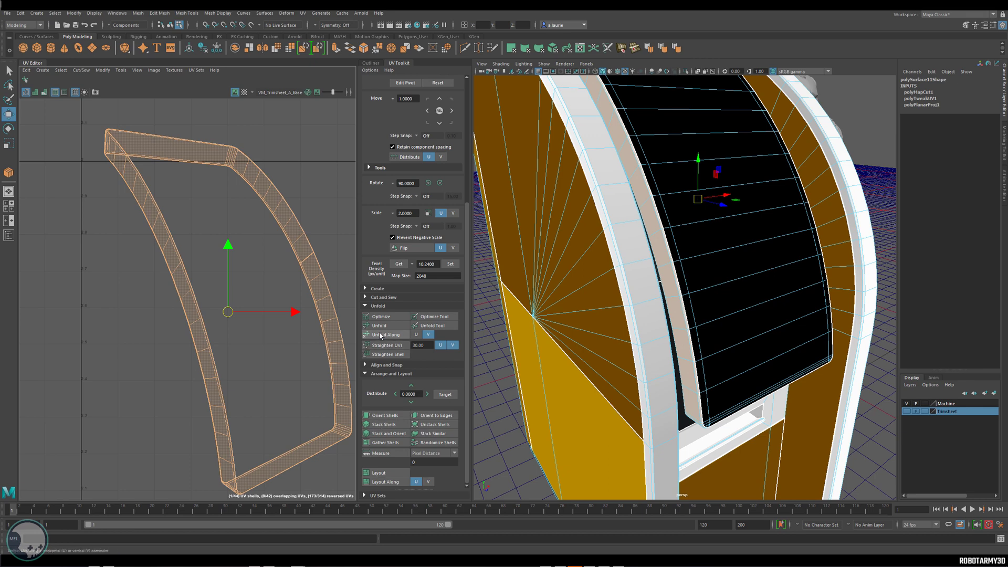
scroll(268, 278, "down", 3)
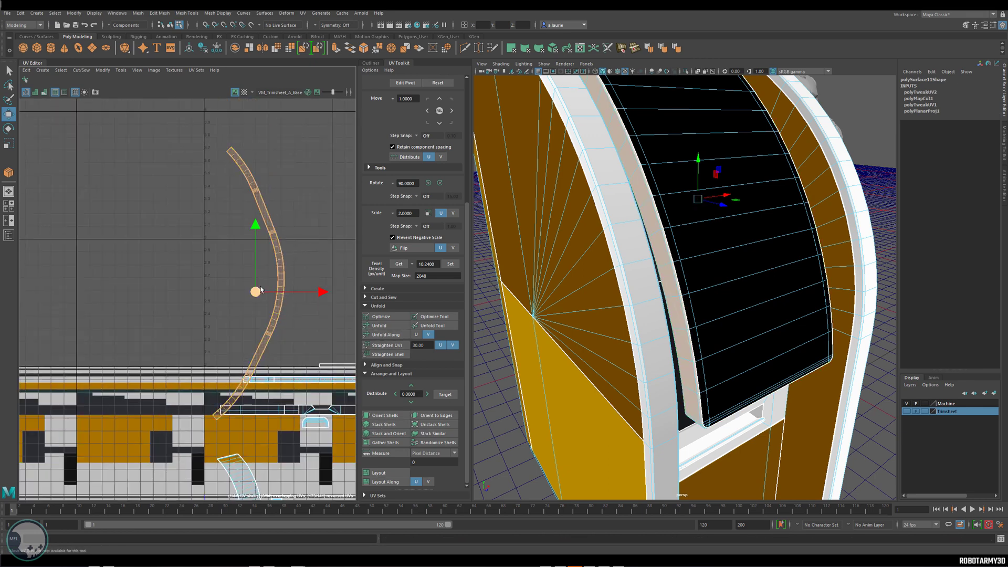
middle_click_drag(268, 278, 242, 214, "alt")
left_click_drag(277, 190, 155, 233)
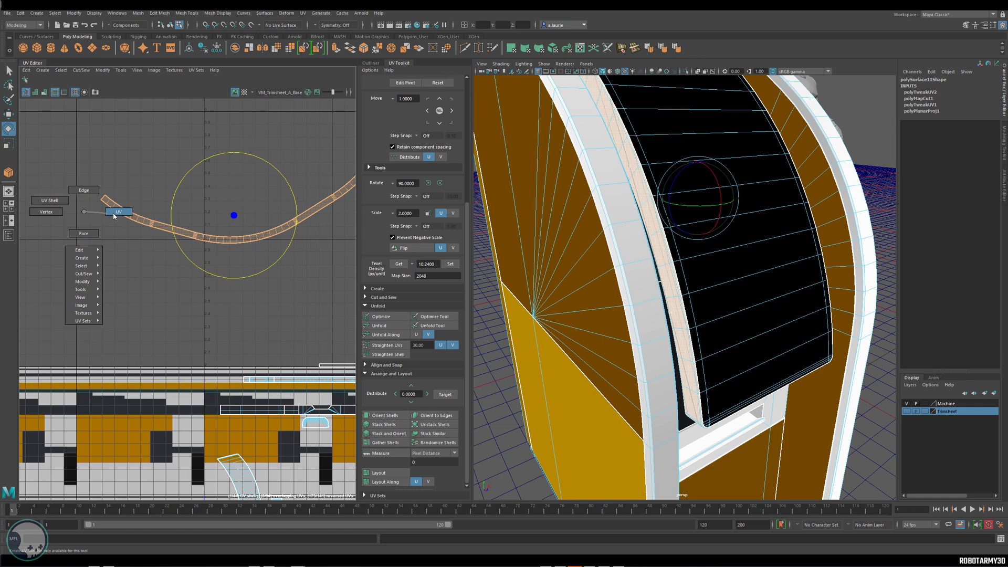
- Switch to UV mode and marquee-select the UVs at the strip's end
right_click_drag(98, 212, 101, 213)
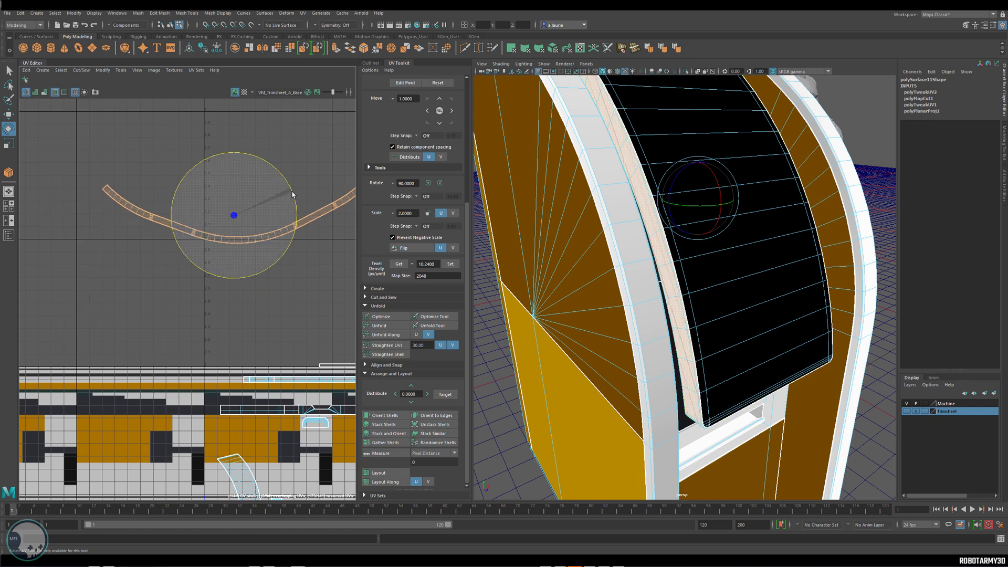
scroll(146, 197, "up", 3)
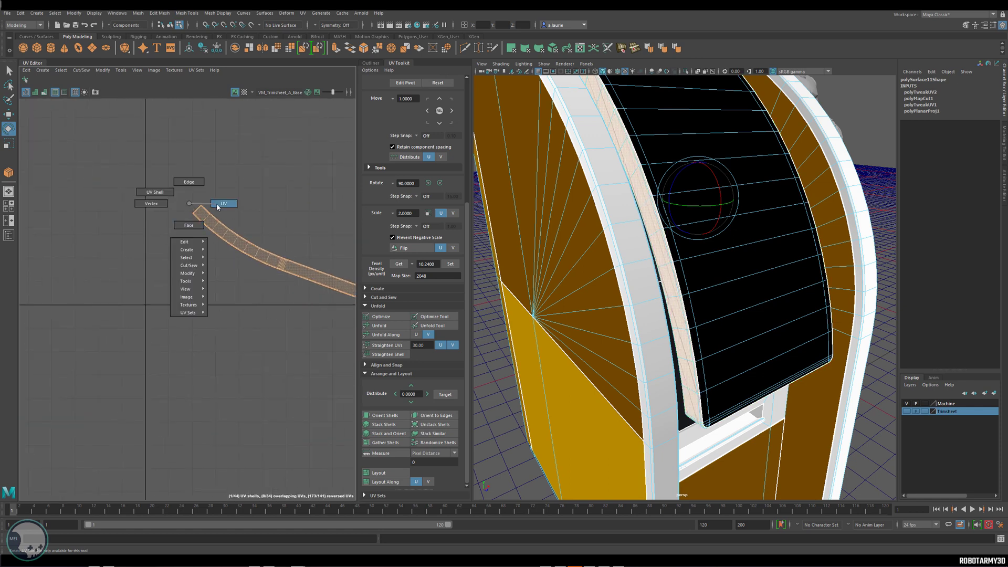
right_click_drag(217, 206, 217, 207)
left_click_drag(173, 194, 201, 220)
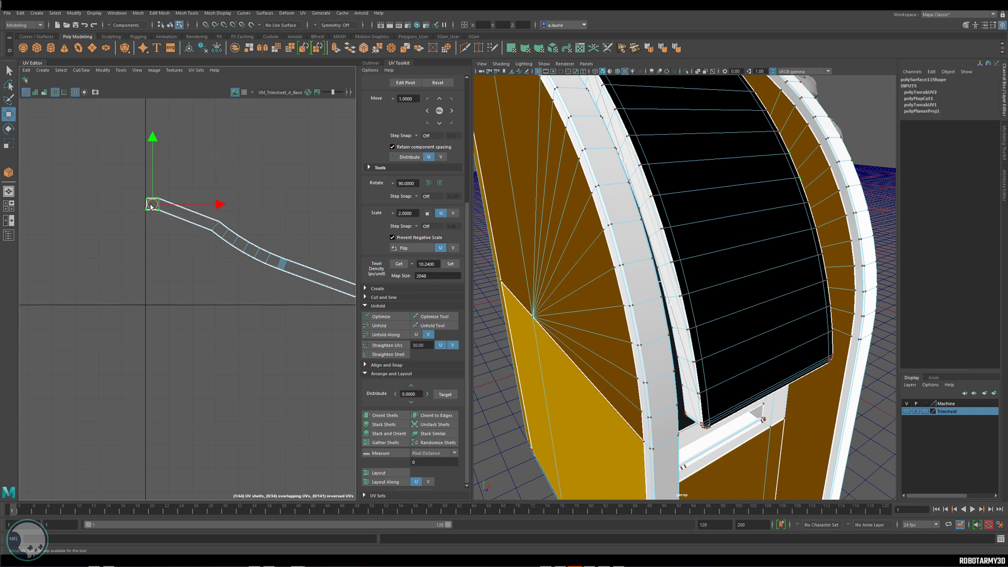
scroll(265, 211, "down", 3)
- Rotate the strip's end UVs into line with the rest of the shell
middle_click_drag(266, 211, 95, 213, "alt")
scroll(263, 198, "up", 3)
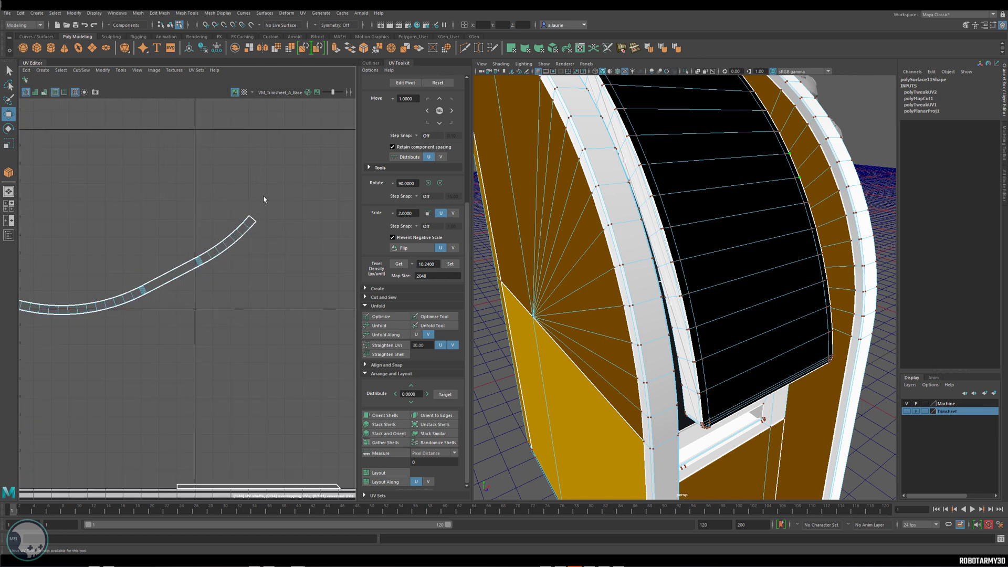
left_click_drag(268, 204, 244, 244)
left_click_drag(301, 208, 306, 248)
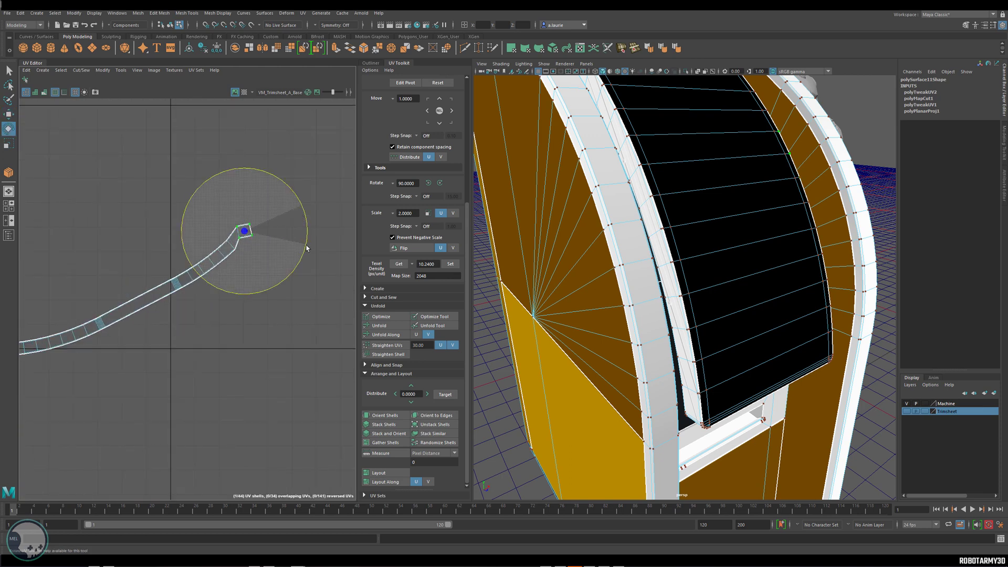
scroll(301, 256, "down", 2)
middle_click_drag(171, 256, 82, 248, "alt")
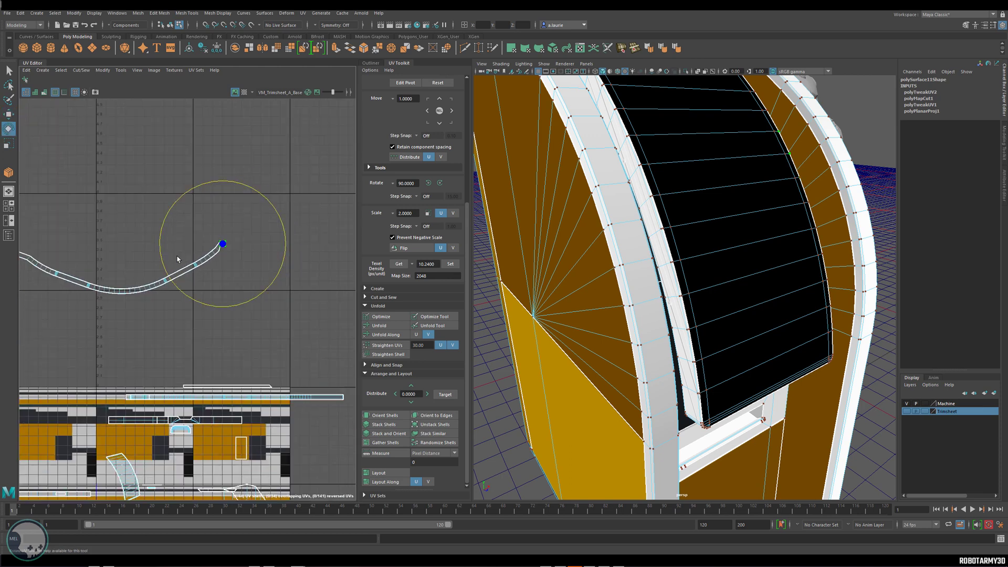
middle_click_drag(257, 252, 249, 253, "alt")
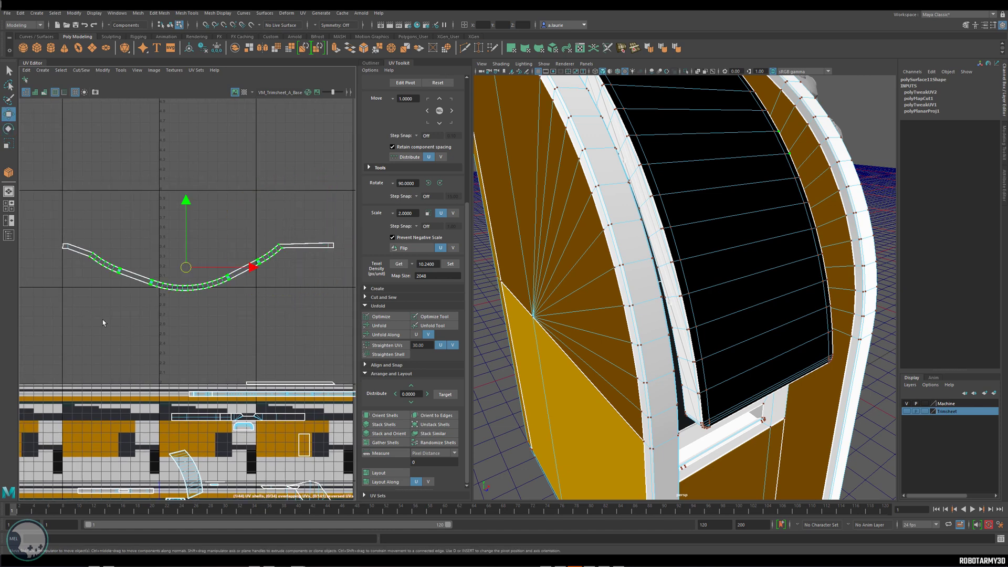
- Relax and unfold the strip's UVs flat with the Smooth tool
left_click(121, 70)
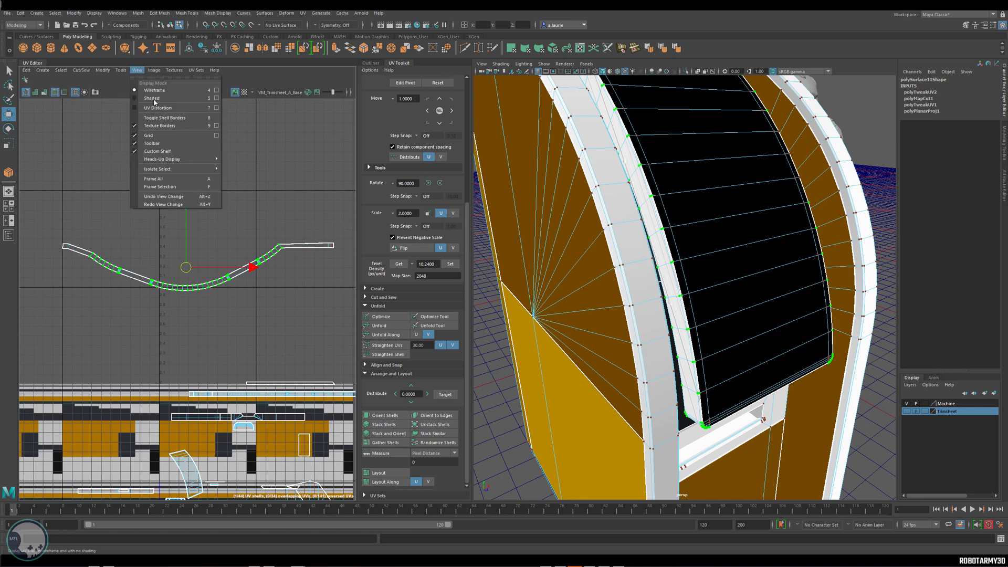
left_click(137, 70)
left_click(152, 145)
scroll(189, 210, "up", 2)
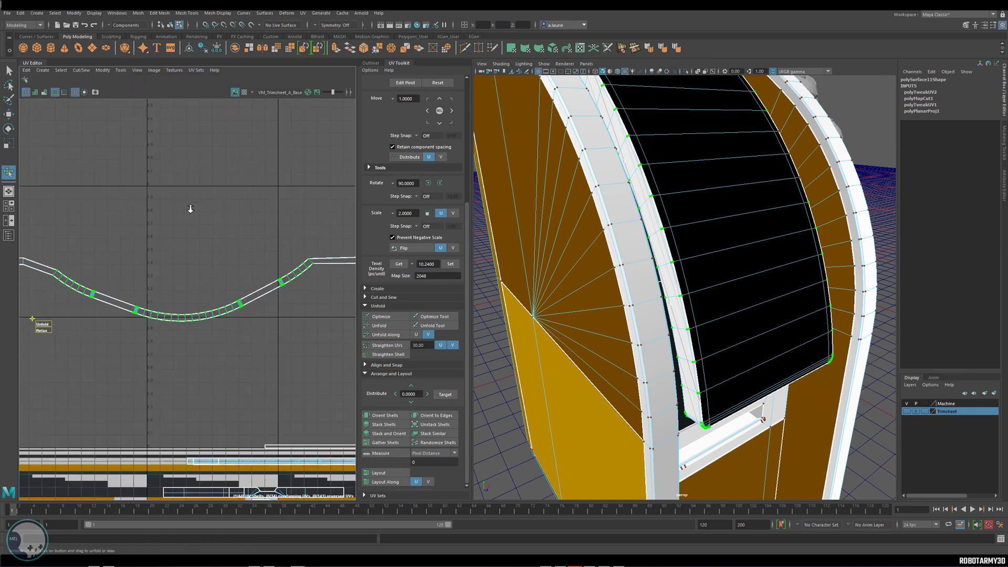
middle_click_drag(189, 210, 145, 253, "alt")
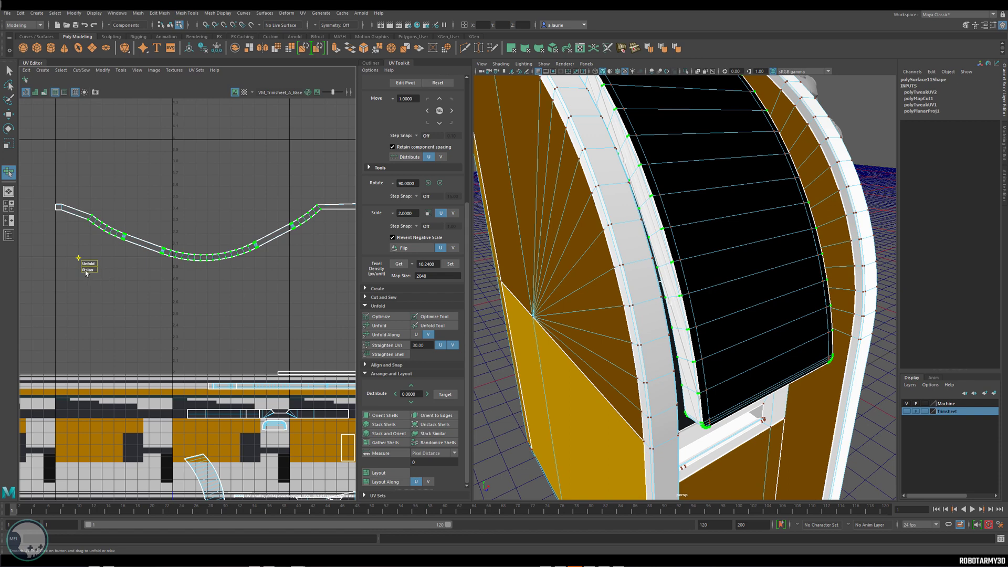
left_click_drag(88, 269, 106, 271)
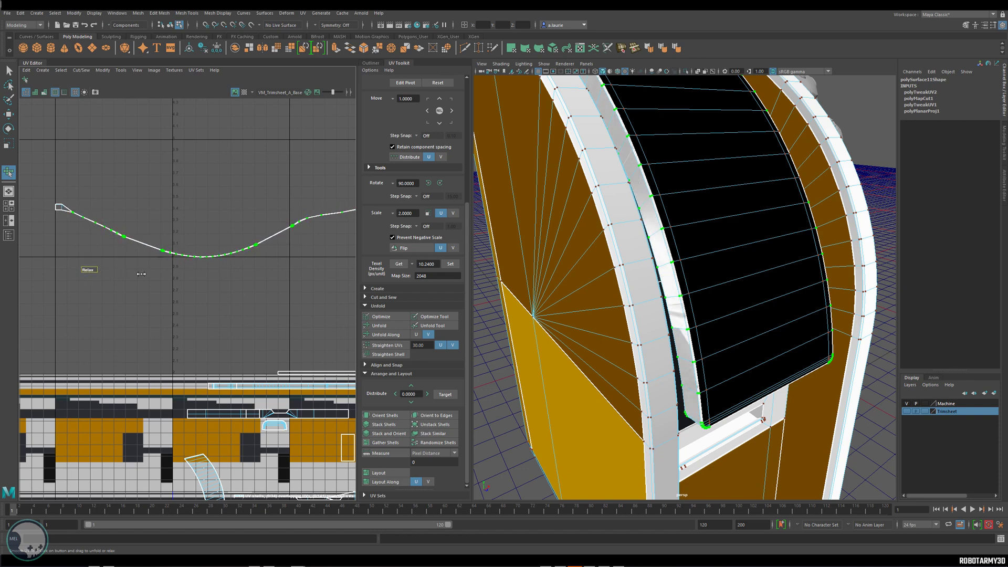
left_click_drag(309, 279, 417, 279)
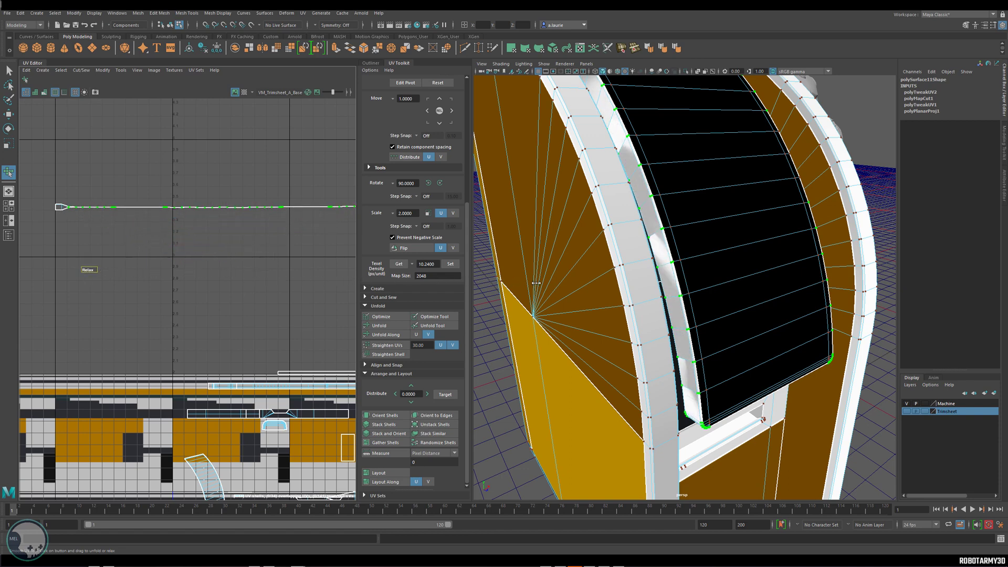
middle_click_drag(167, 245, 141, 248, "alt")
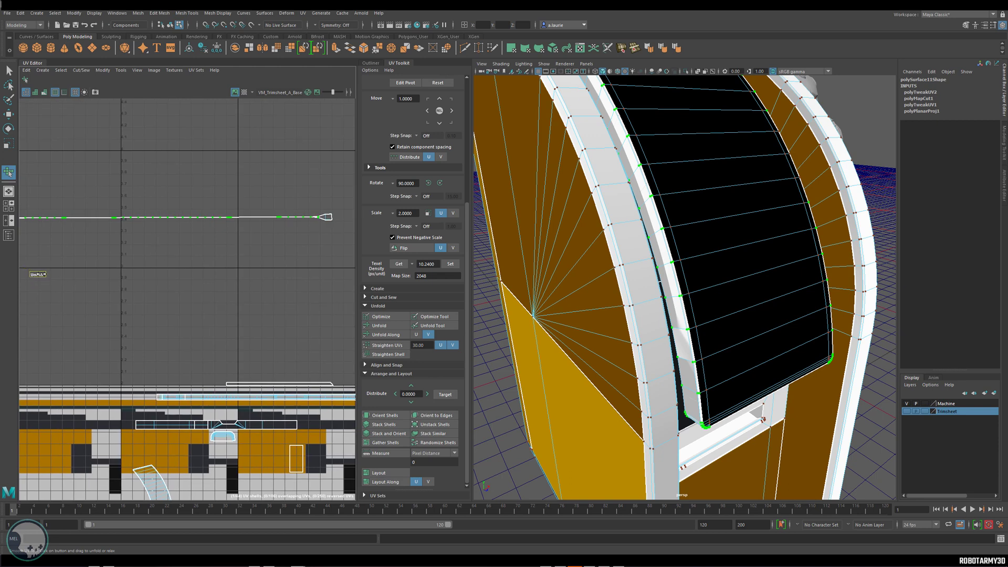
left_click_drag(45, 275, 91, 275)
middle_click_drag(82, 279, 151, 276, "alt")
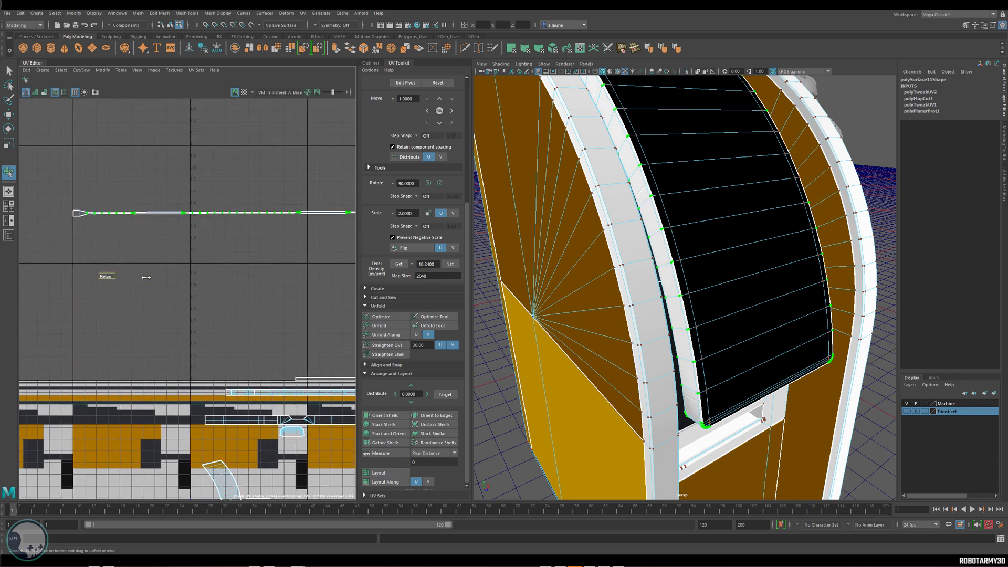
left_click_drag(145, 277, 243, 268)
right_click_drag(221, 247, 52, 195, "alt")
- Select the whole strip shell and optimize its UV distribution
left_click_drag(158, 217, 153, 214)
key("w")
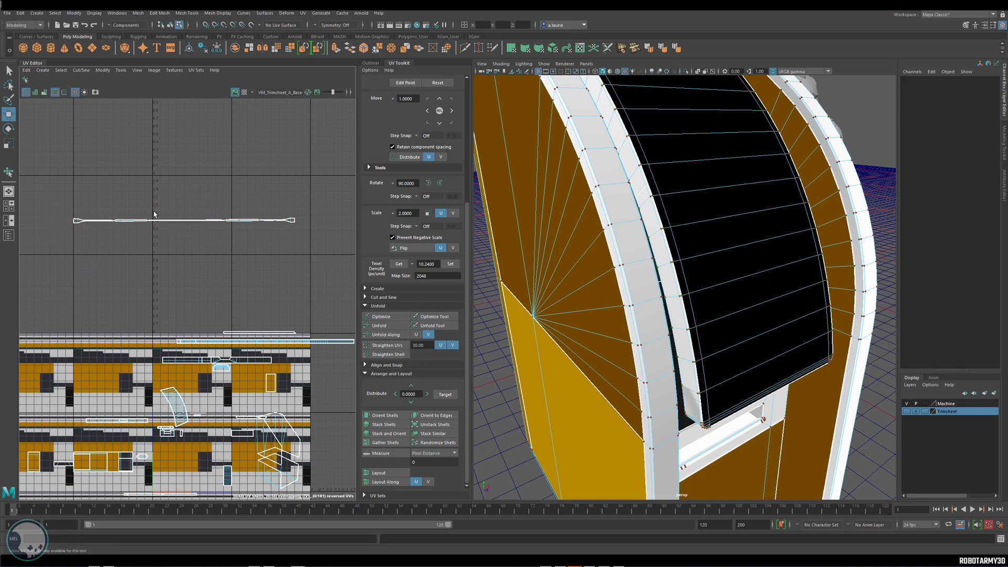
left_click_drag(88, 211, 299, 230)
right_click_drag(236, 260, 297, 287, "alt")
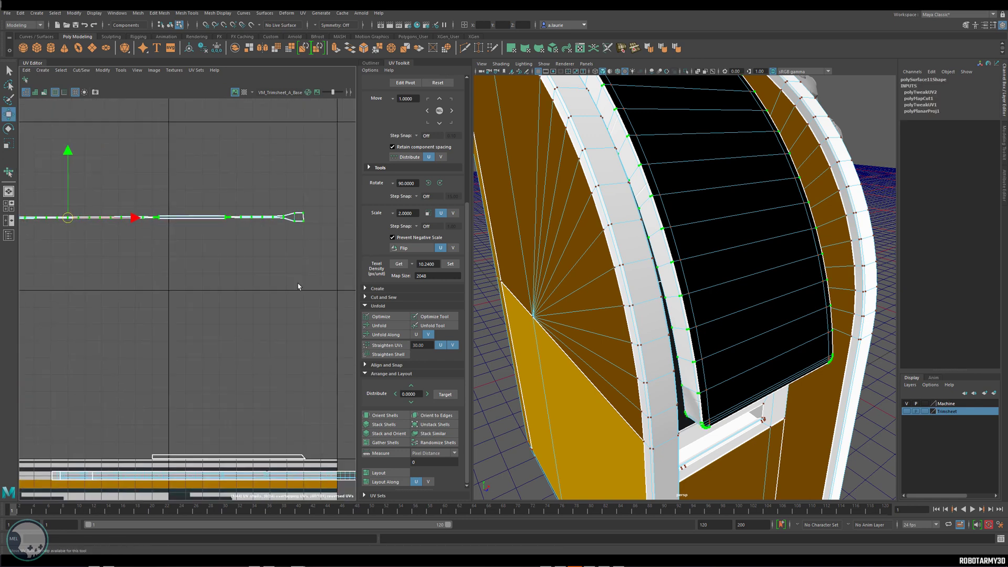
left_click(386, 318)
middle_click_drag(158, 261, 276, 261, "alt")
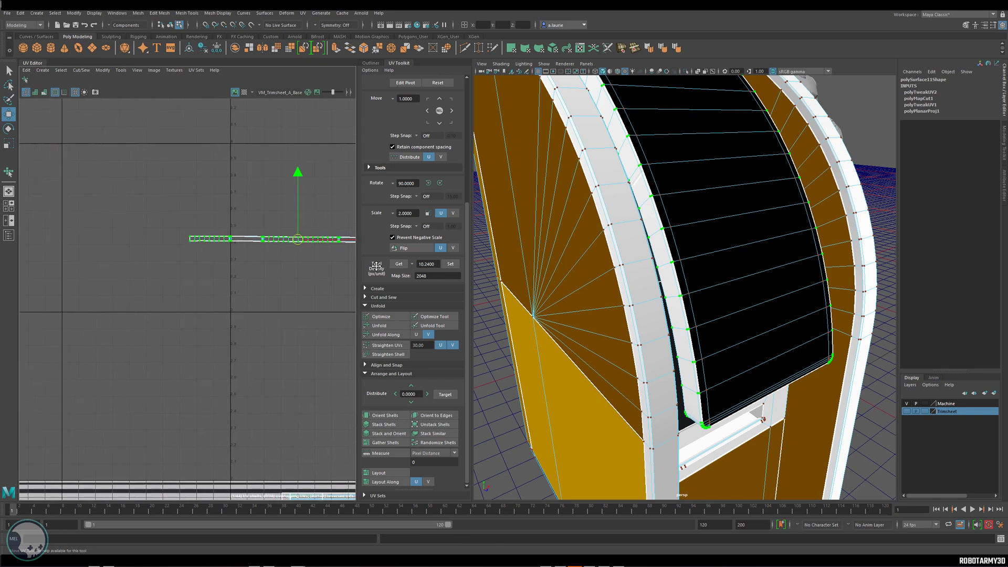
mouse_move(275, 261)
right_mouse_down("alt")
mouse_move(128, 242)
mouse_move(84, 219)
right_mouse_up("alt")
scroll(128, 238, "up", 3)
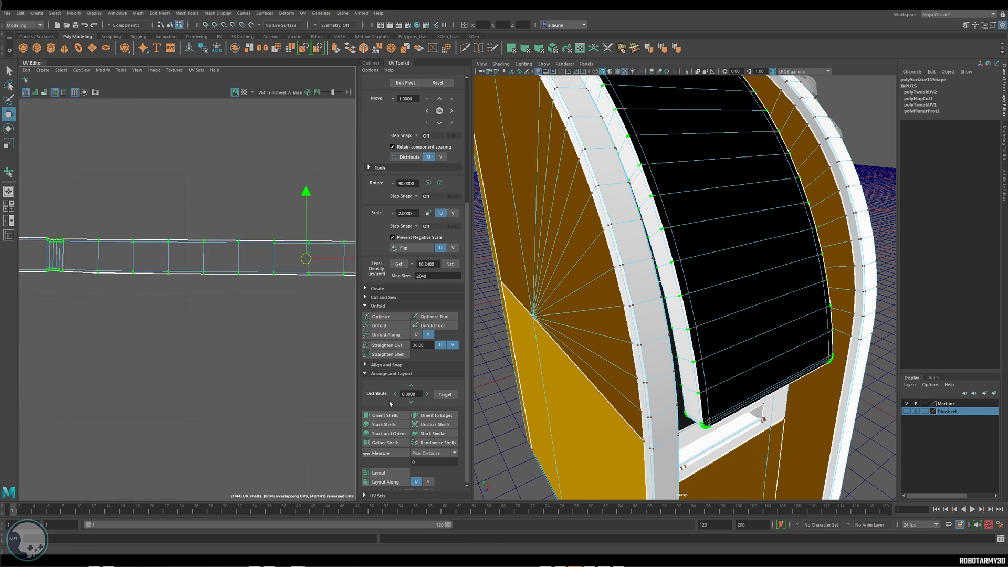
- Orient, straighten and re-optimize the shell into an evenly segmented straight band
left_click(384, 416)
left_click(386, 345)
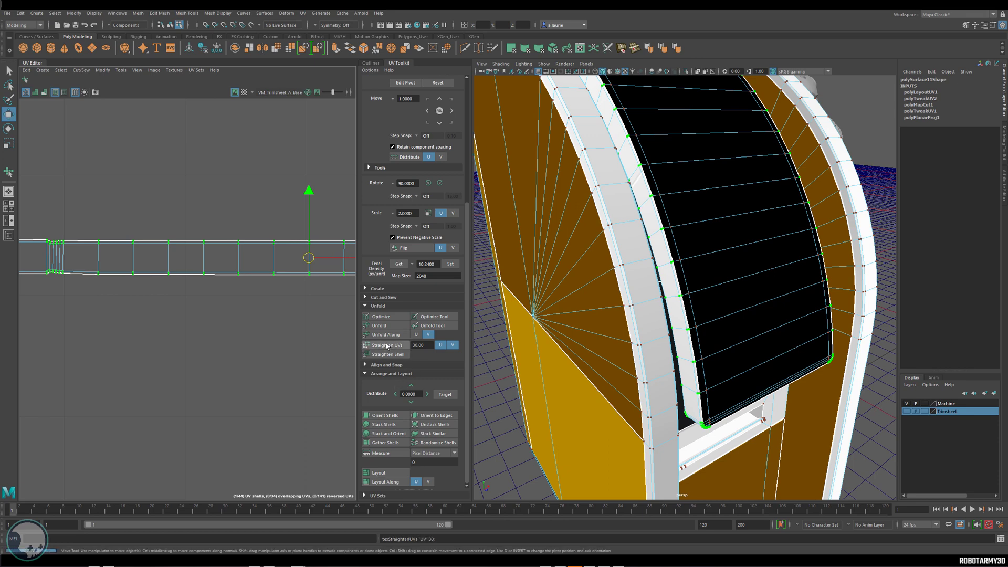
left_click(386, 345)
left_click(383, 319)
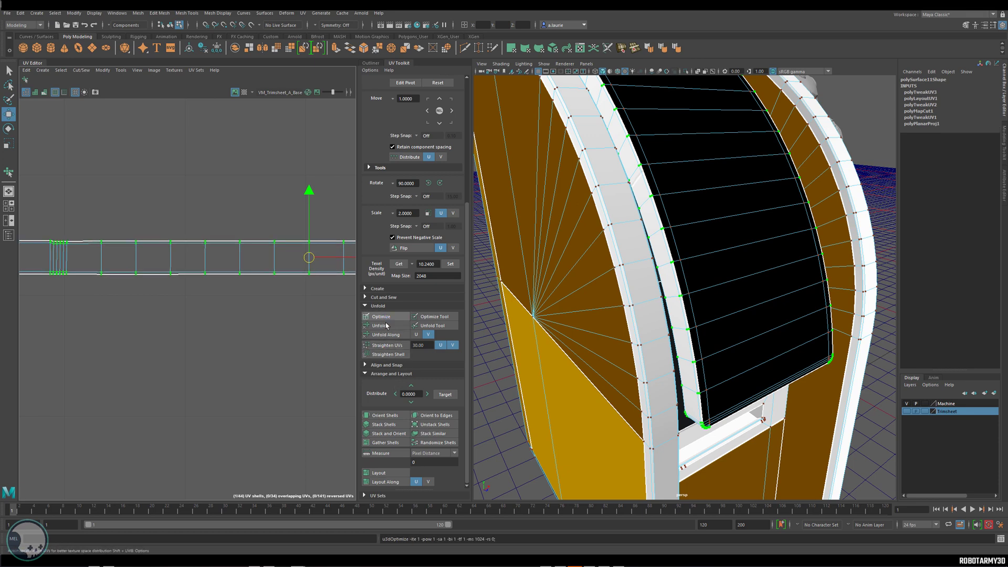
left_click(388, 346)
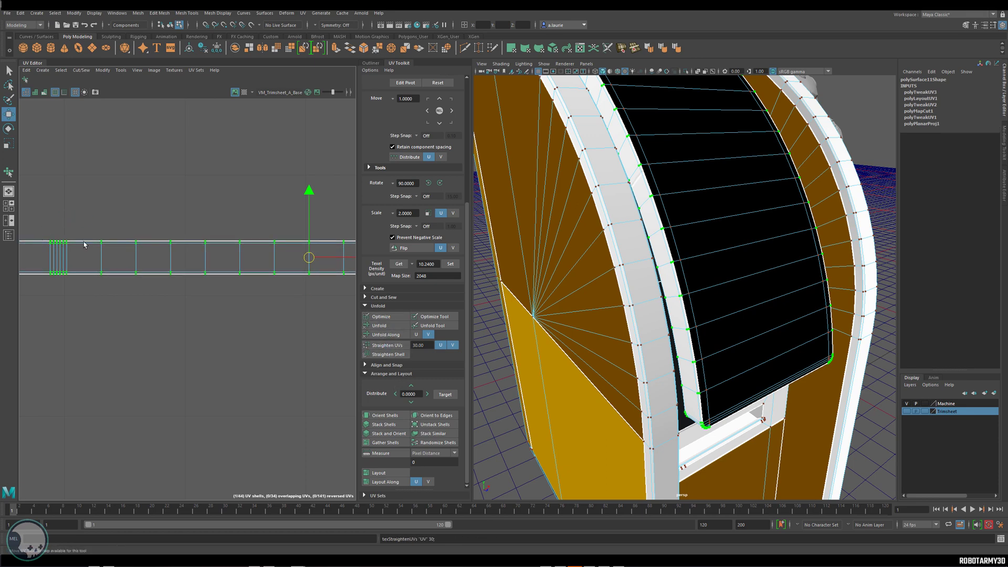
left_click(383, 318)
- Straighten the shell again and move it down onto the trim sheet's chrome band
middle_click_drag(384, 318, 319, 312, "alt")
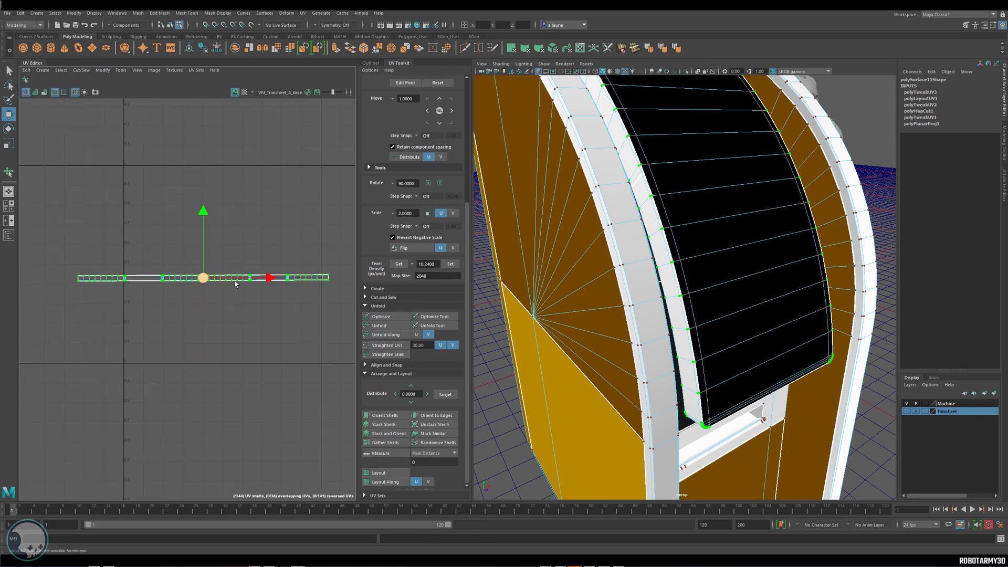
scroll(318, 313, "up", 3)
left_click(385, 346)
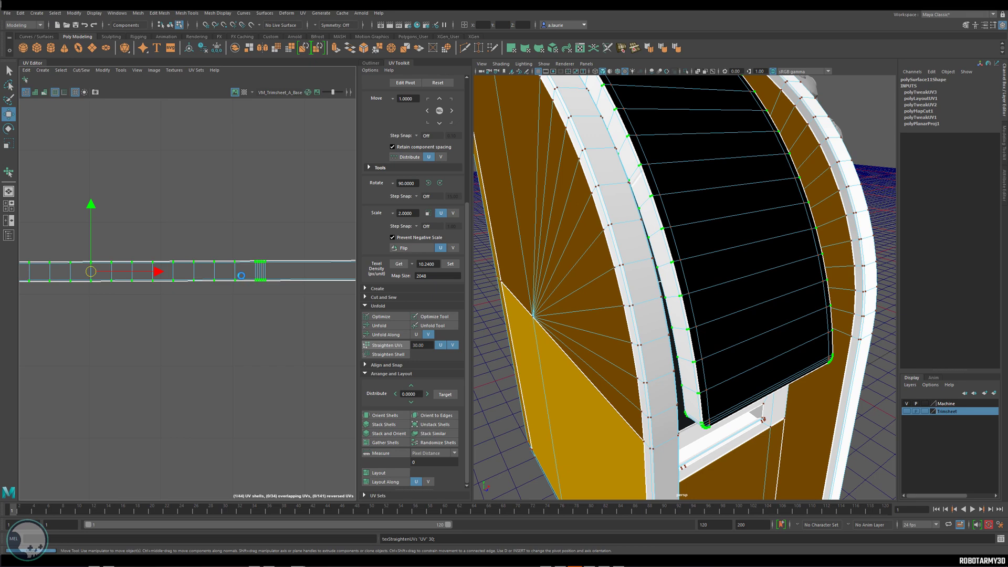
scroll(240, 276, "down", 2)
scroll(241, 276, "down", 2)
mouse_move(241, 272)
middle_mouse_down("alt")
mouse_move(346, 261)
mouse_move(273, 246)
middle_mouse_up("alt")
mouse_move(219, 223)
middle_mouse_down("alt")
mouse_move(229, 398)
mouse_move(241, 245)
middle_mouse_up("alt")
scroll(228, 399, "down", 2)
left_click_drag(223, 225, 229, 299)
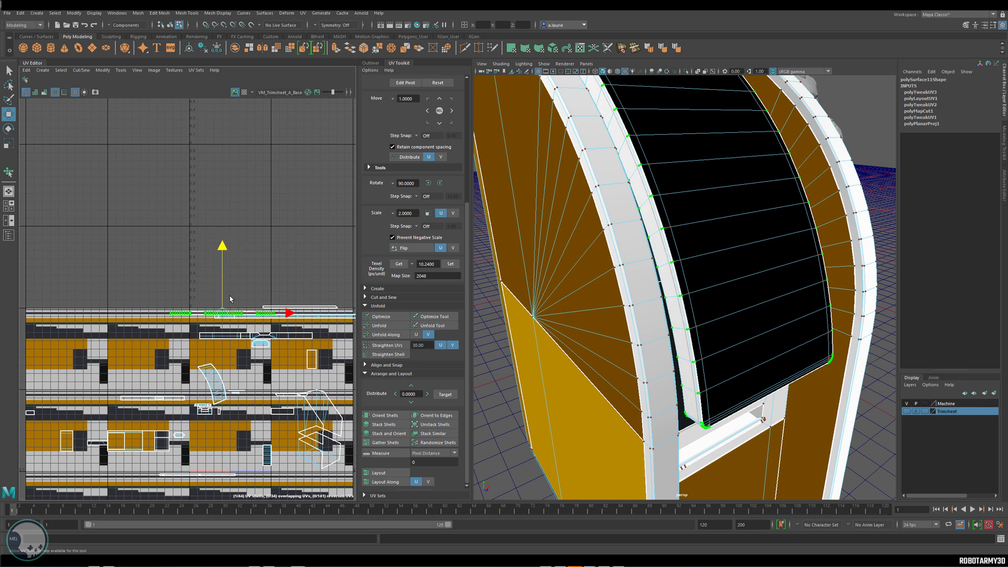
scroll(133, 312, "up", 2)
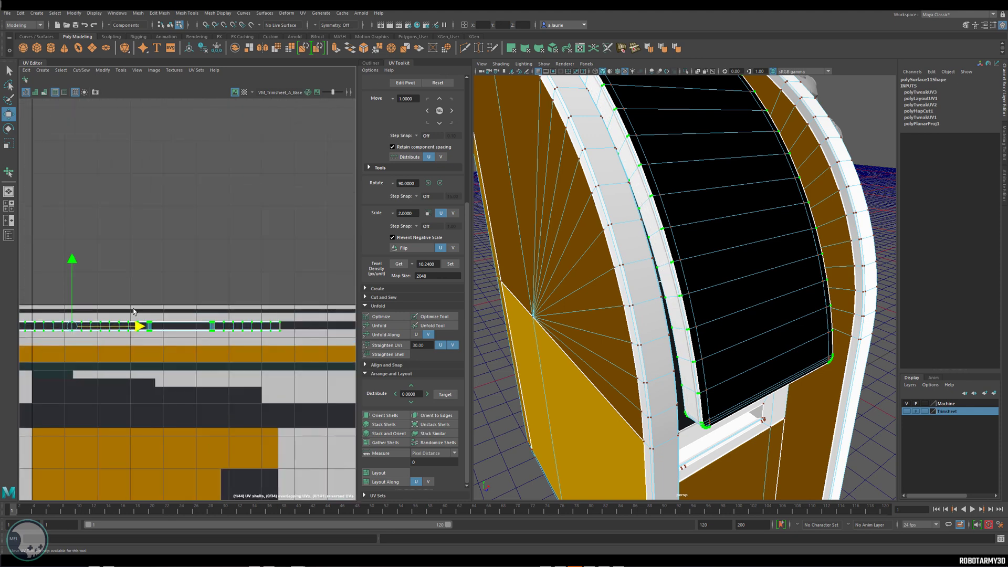
scroll(300, 171, "up", 2)
scroll(241, 228, "up", 1)
middle_click_drag(241, 227, 411, 226, "alt")
mouse_move(307, 264)
middle_mouse_down("alt")
mouse_move(241, 244)
mouse_move(195, 288)
middle_mouse_up("alt")
left_click_drag(194, 289, 197, 270)
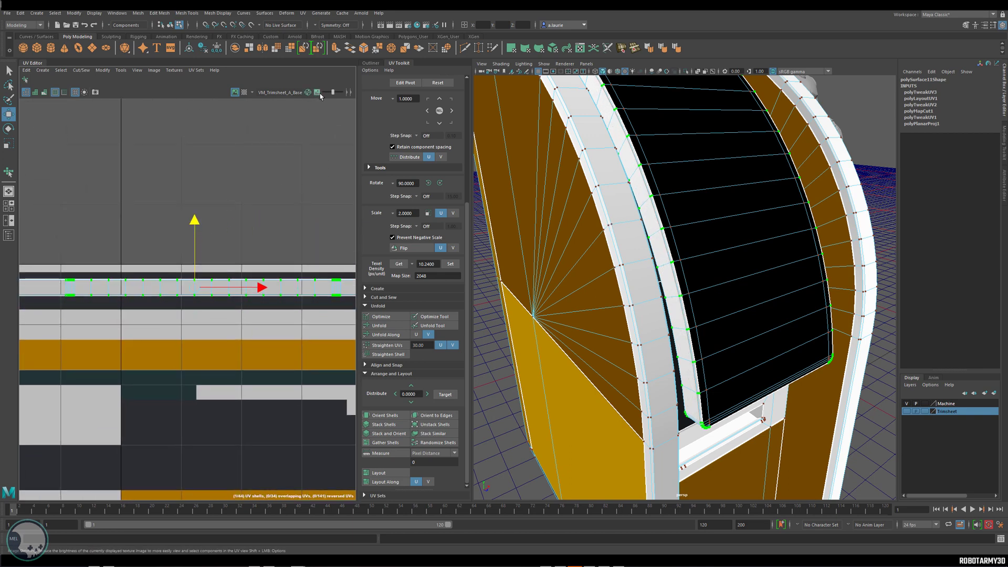
- With the normal map displayed, nudge the strip's UVs down onto the bevel and check the frame
left_click(254, 95)
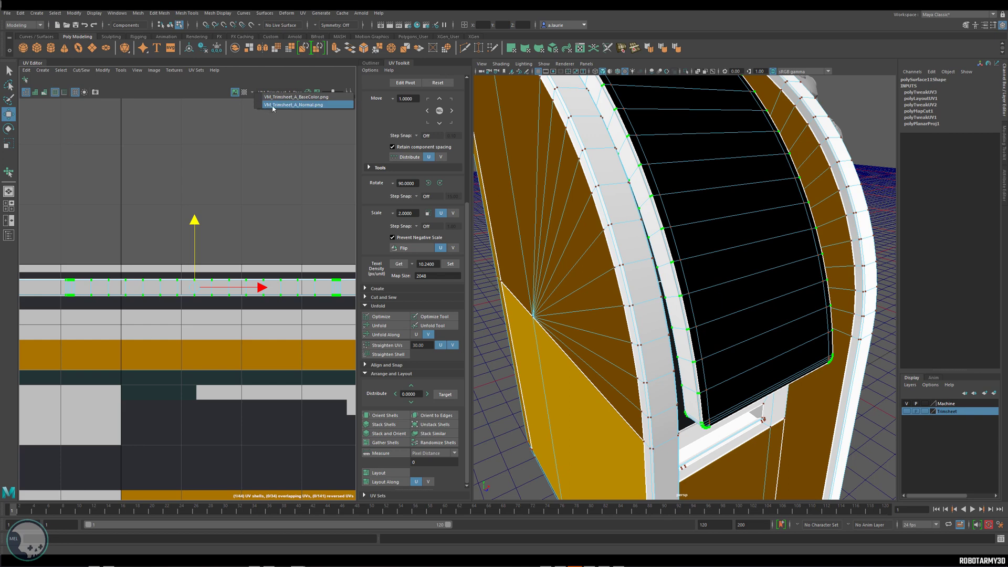
middle_click_drag(259, 115, 275, 108, "alt")
scroll(220, 279, "up", 2)
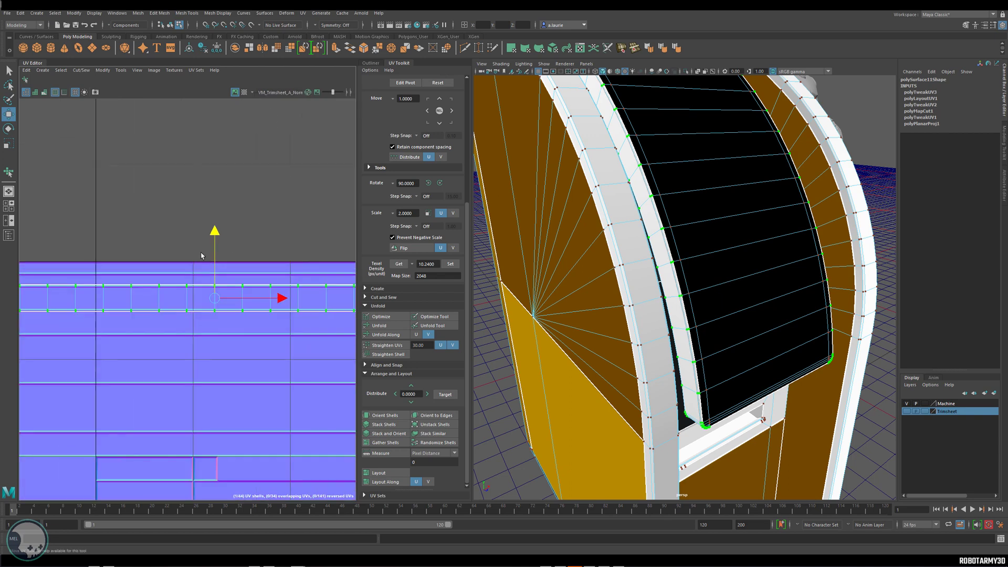
scroll(213, 277, "up", 3)
scroll(224, 284, "up", 3)
scroll(246, 296, "up", 2)
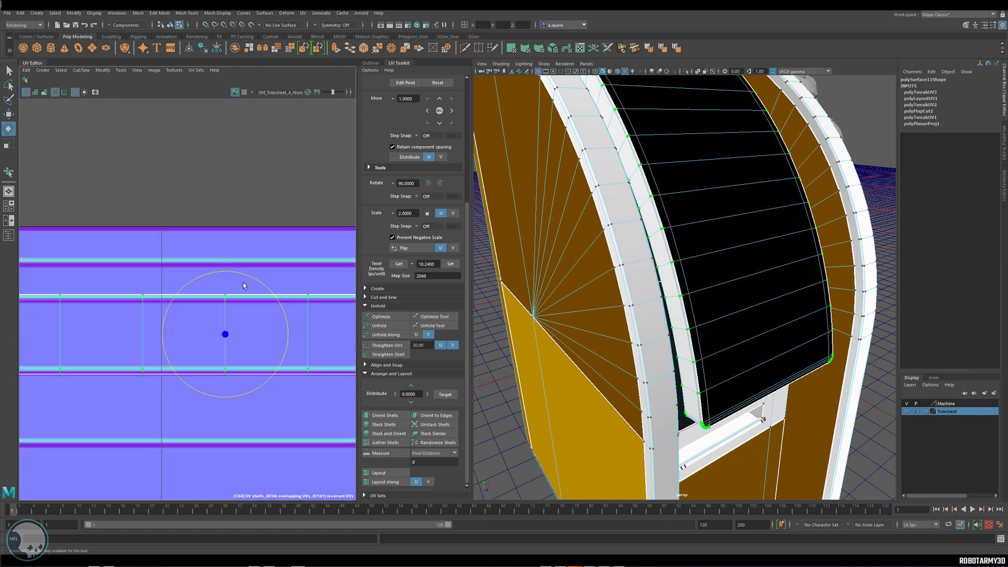
left_click_drag(227, 272, 227, 276)
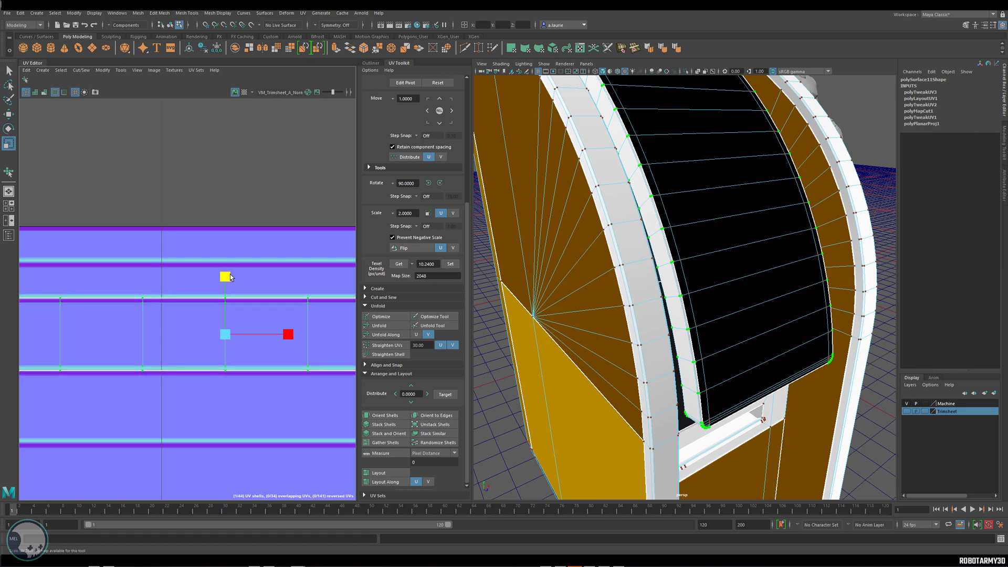
scroll(233, 277, "down", 1)
scroll(231, 276, "down", 4)
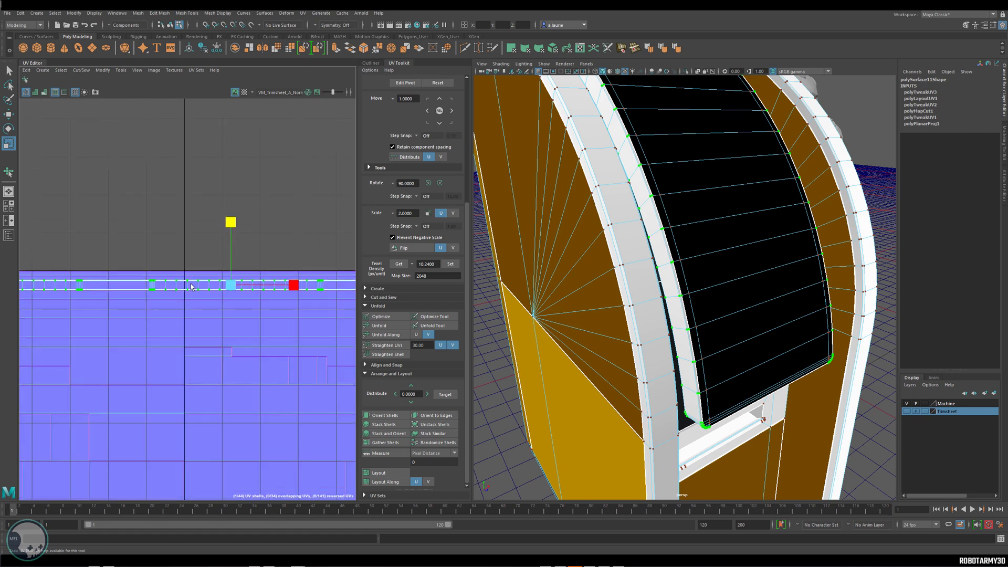
right_click_drag(191, 283, 188, 236)
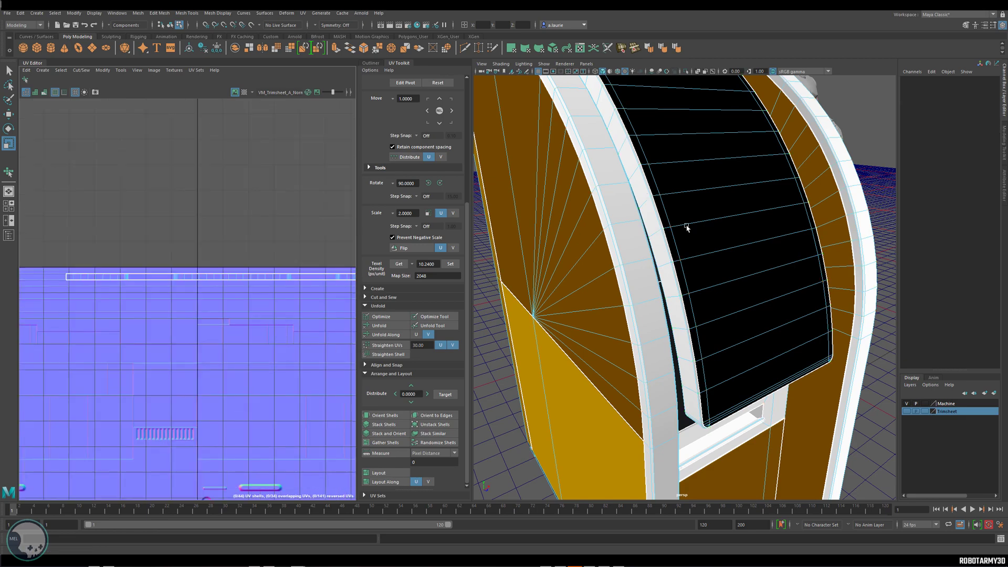
mouse_move(685, 225)
left_mouse_down("alt")
mouse_move(670, 210)
mouse_move(685, 219)
mouse_move(704, 353)
mouse_move(694, 275)
mouse_move(608, 163)
mouse_move(694, 205)
left_mouse_up("alt")
- Select the top cushion and display the base colour trim sheet and Trimsheet reference plane
left_click(607, 163)
scroll(267, 306, "down", 2)
scroll(267, 306, "down", 2)
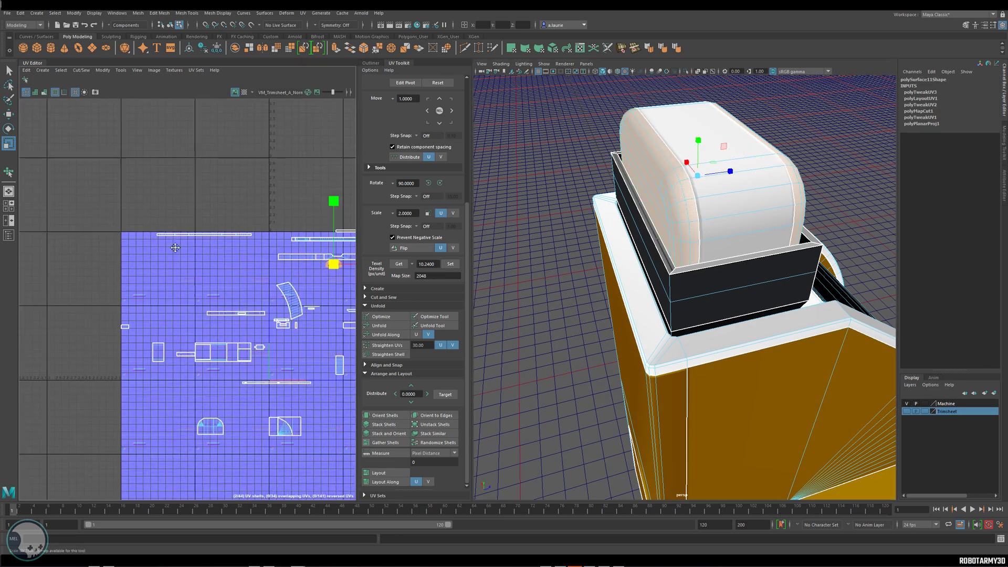
middle_click_drag(333, 264, 286, 247, "alt")
key("w")
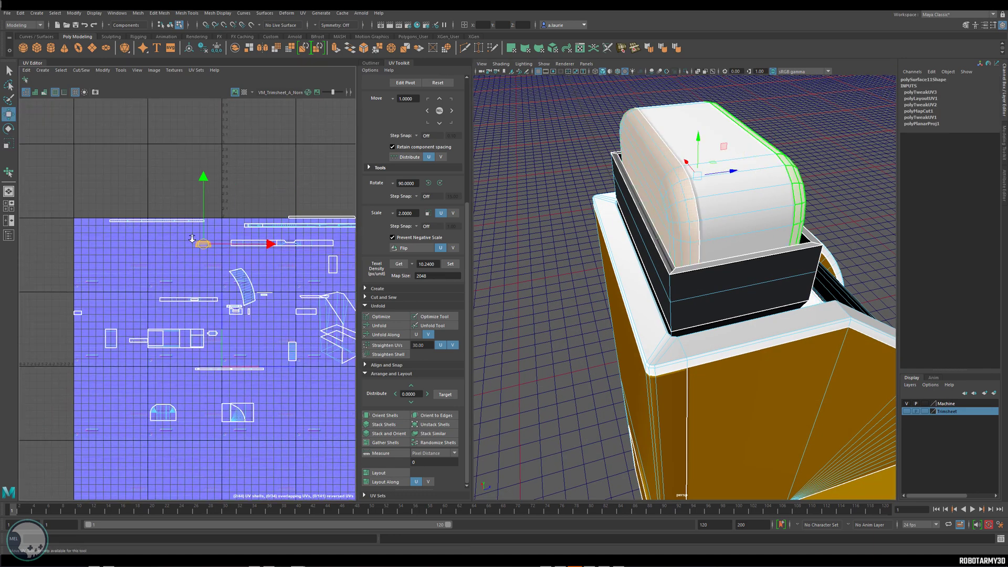
scroll(191, 238, "up", 3)
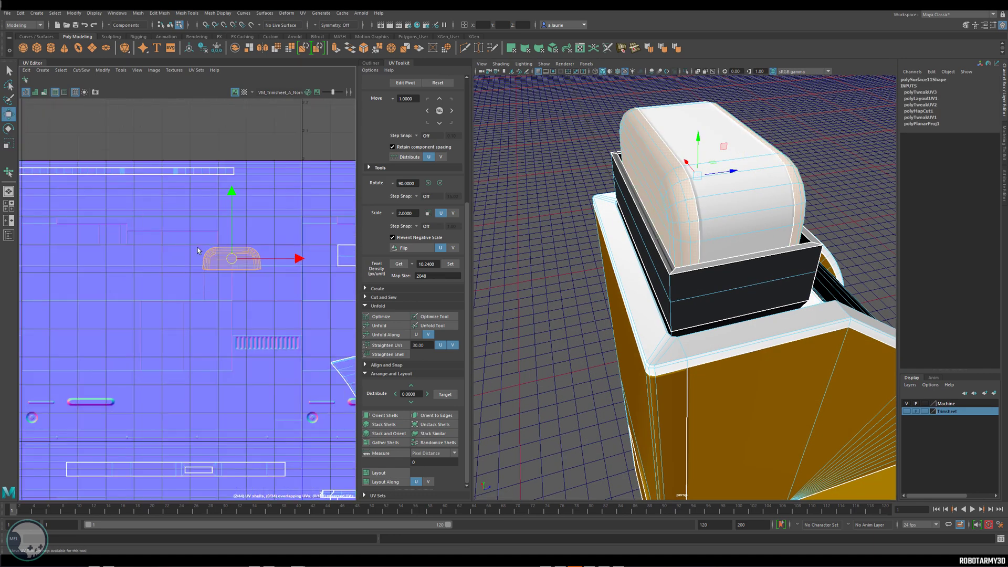
left_click(251, 95)
scroll(507, 268, "down", 5)
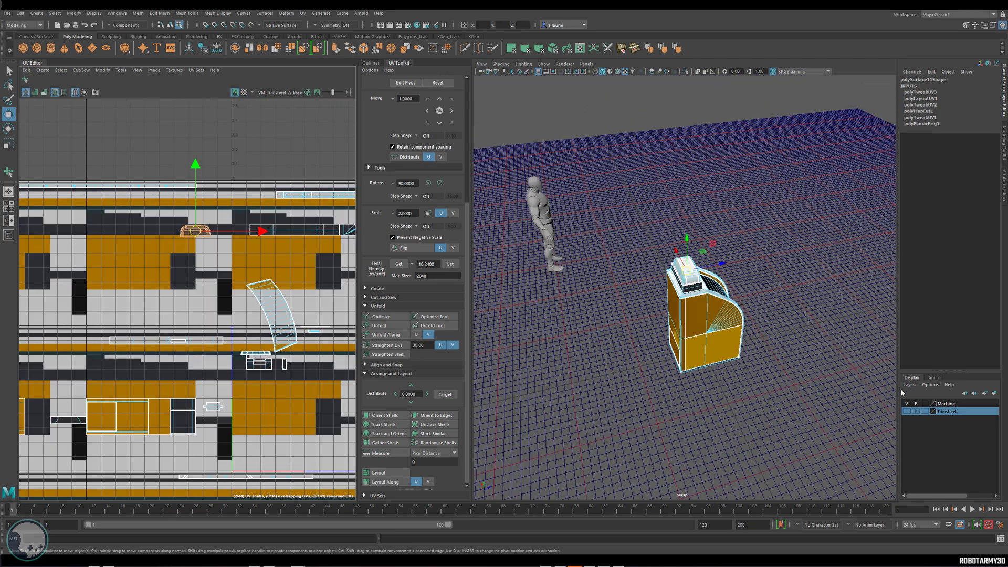
left_click(907, 411)
left_click_drag(735, 371, 731, 335, "alt")
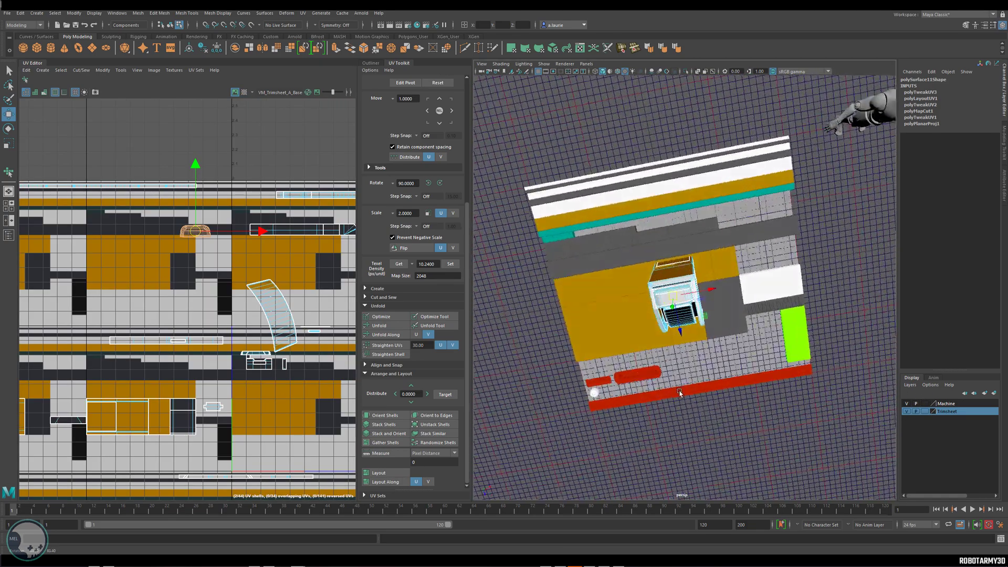
- Select the thin top-edge strip's UVs and move them down onto a chrome band
middle_click_drag(218, 233, 215, 239, "alt")
left_click(200, 244)
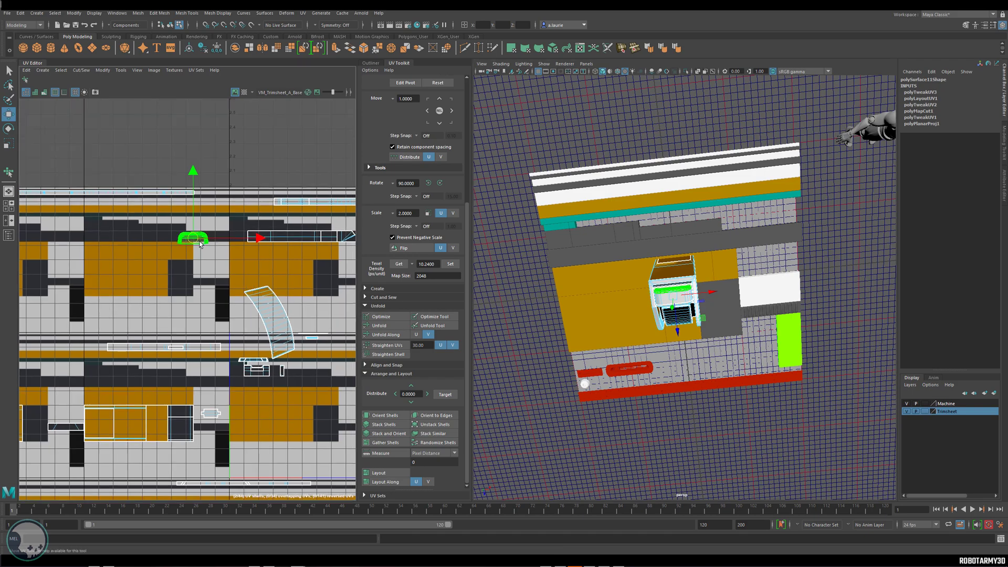
left_click_drag(708, 315, 864, 259, "alt")
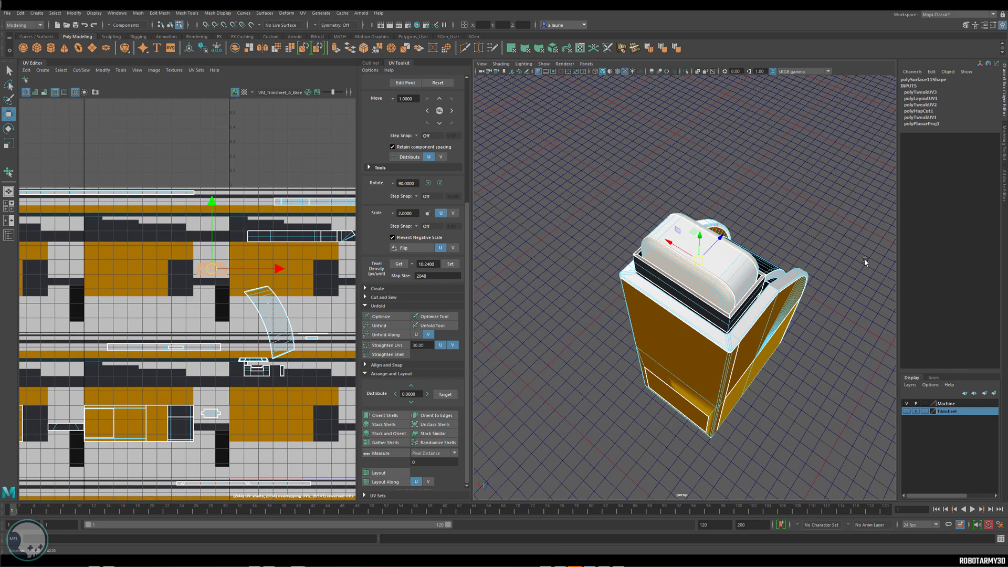
scroll(693, 283, "up", 5)
scroll(693, 283, "up", 5)
left_click(579, 271)
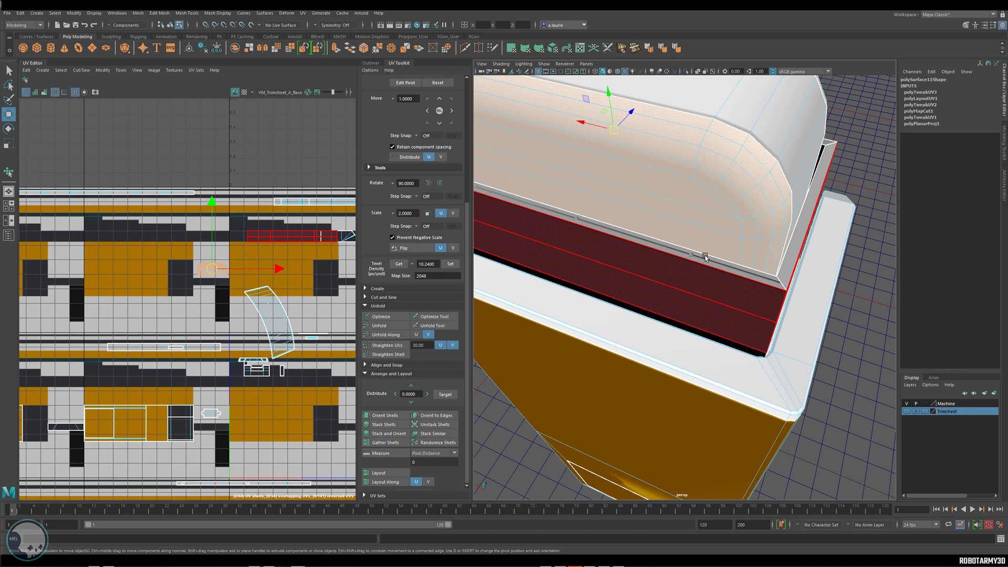
right_click_drag(704, 257, 693, 236)
left_click(598, 223)
key("f")
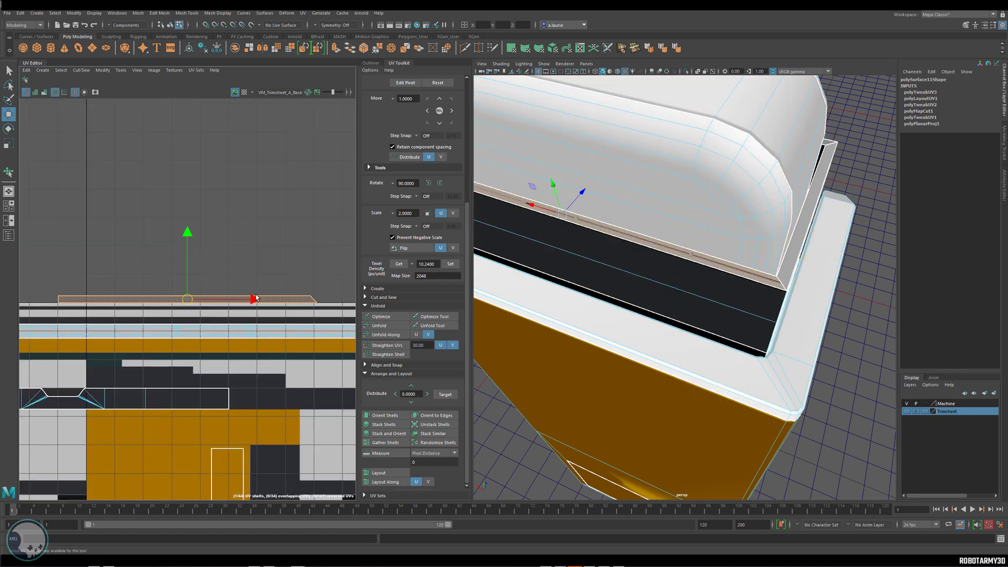
left_click_drag(186, 284, 191, 298)
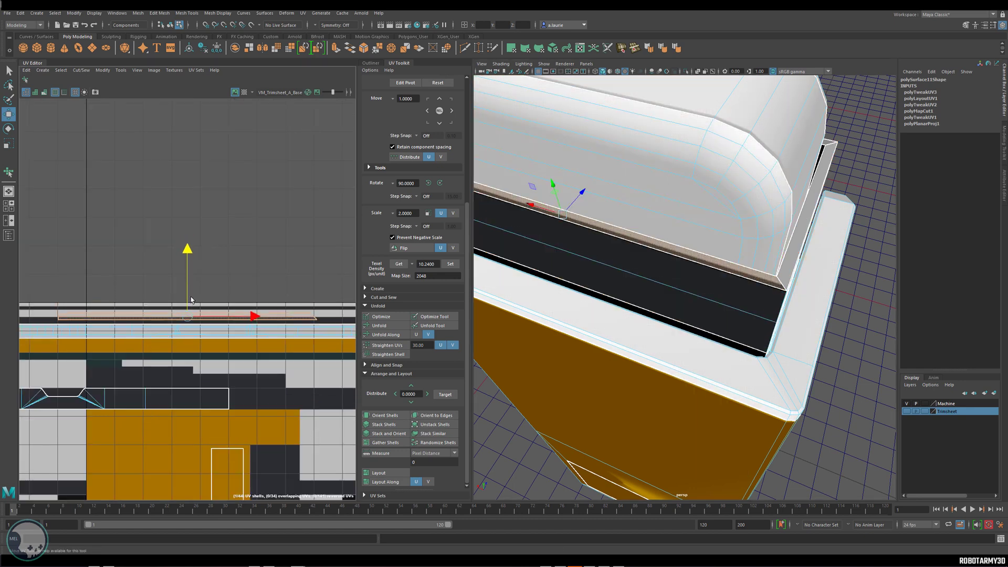
scroll(193, 301, "up", 1)
scroll(192, 301, "up", 2)
scroll(180, 327, "up", 1)
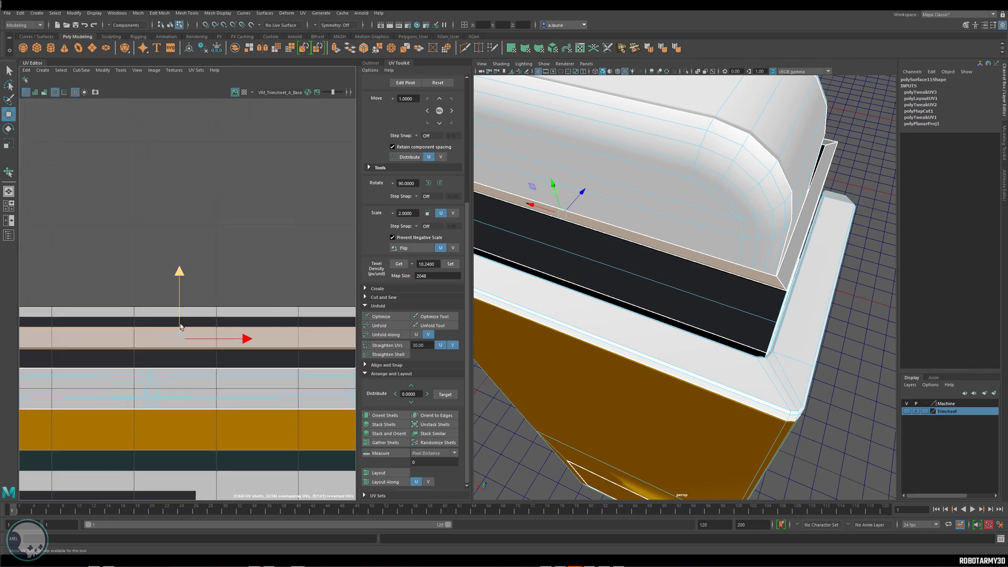
left_click_drag(646, 268, 680, 274, "alt")
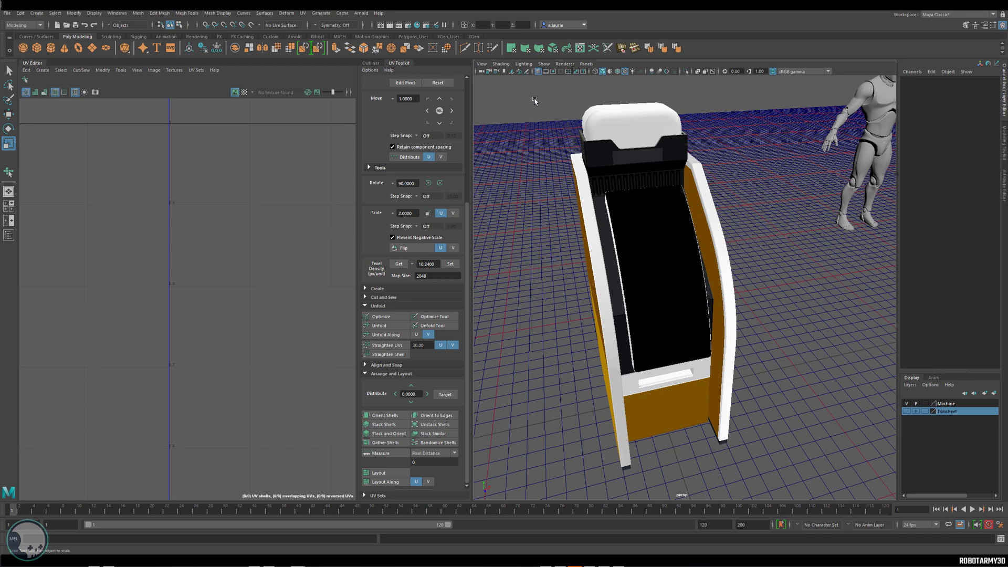
- Export the selected vending machine as VM_Vendor_A.fbx, overwriting the existing file
left_click(657, 394)
left_click(6, 12)
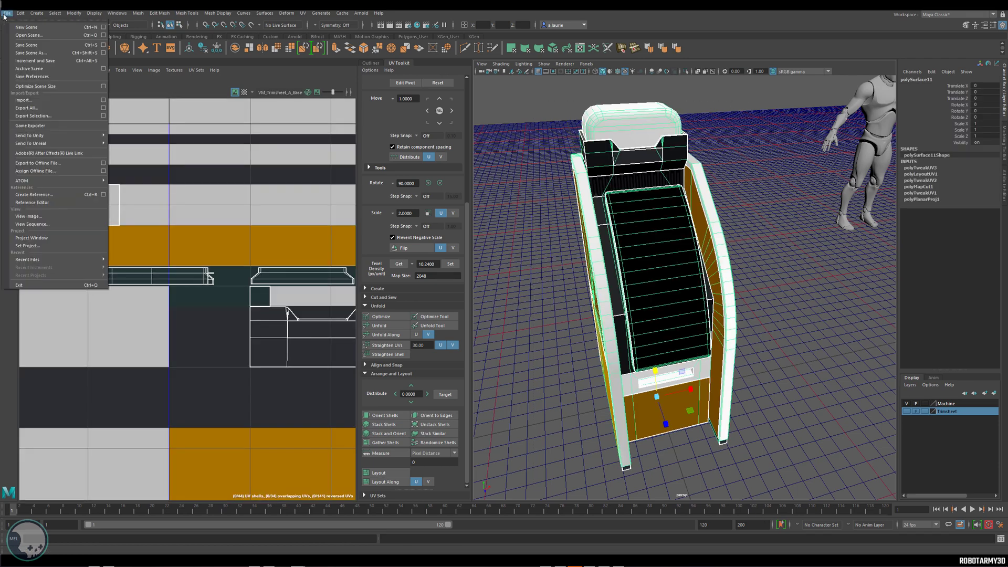
left_click(39, 121)
double_click(245, 138)
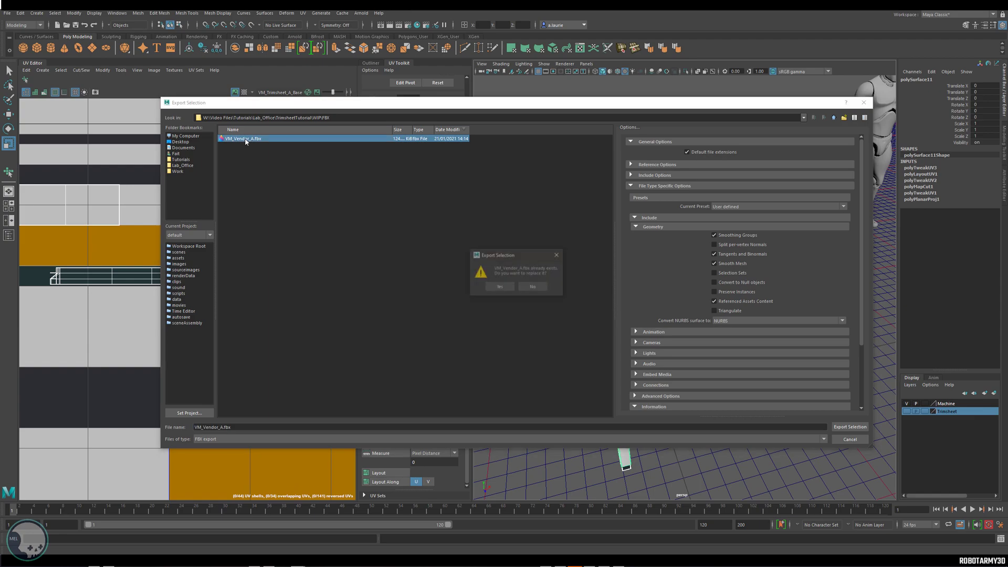
left_click(502, 287)
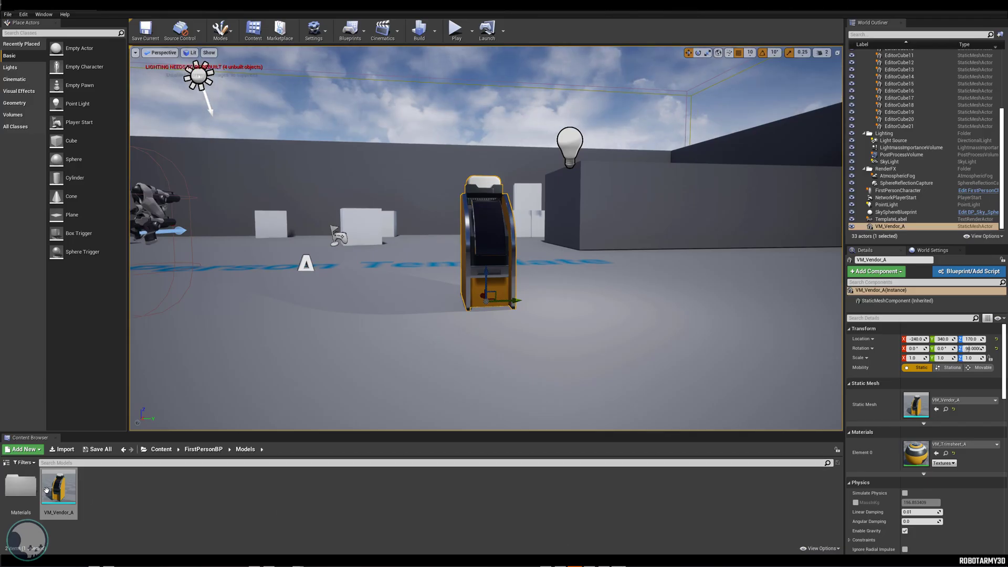
- Reimport VM_Vendor_A from the updated FBX and orbit the machine to inspect its beveled chrome edges
right_click(47, 490)
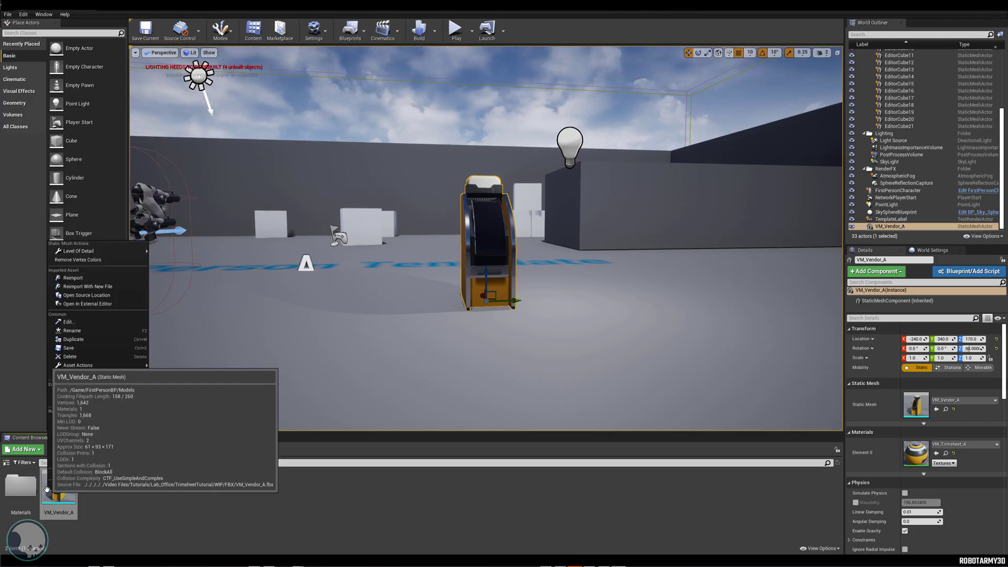
left_click(84, 287)
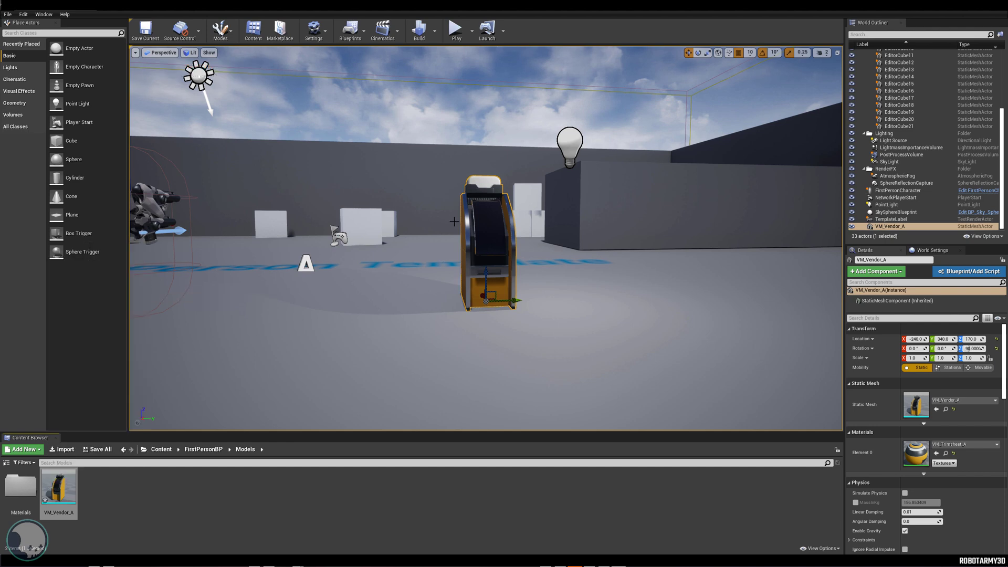
left_click_drag(453, 222, 441, 158)
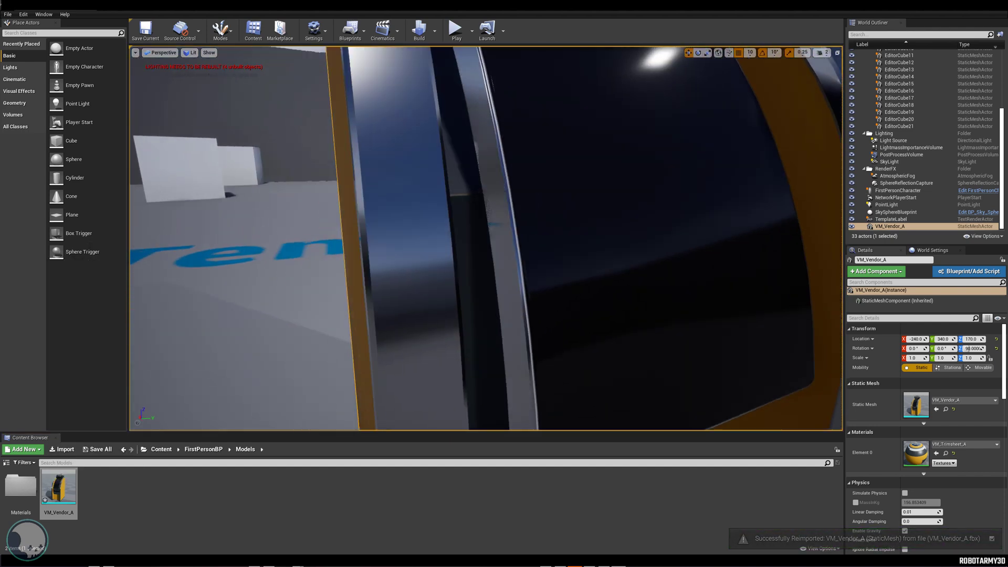
mouse_move(441, 158)
right_mouse_down()
mouse_move(442, 236)
mouse_move(473, 253)
mouse_move(505, 237)
right_mouse_up()
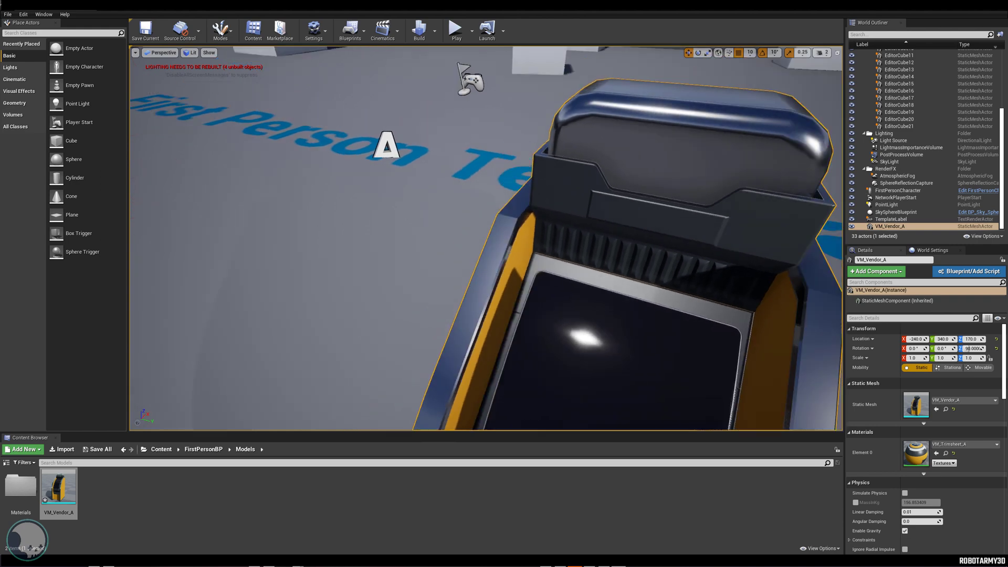
mouse_move(504, 237)
left_mouse_down("alt")
mouse_move(440, 252)
mouse_move(443, 263)
left_mouse_up("alt")
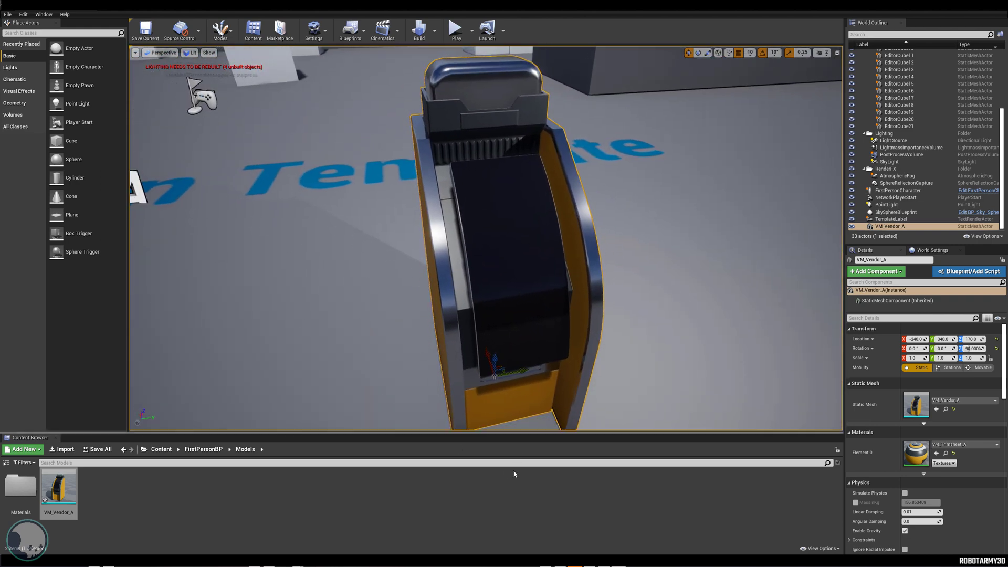